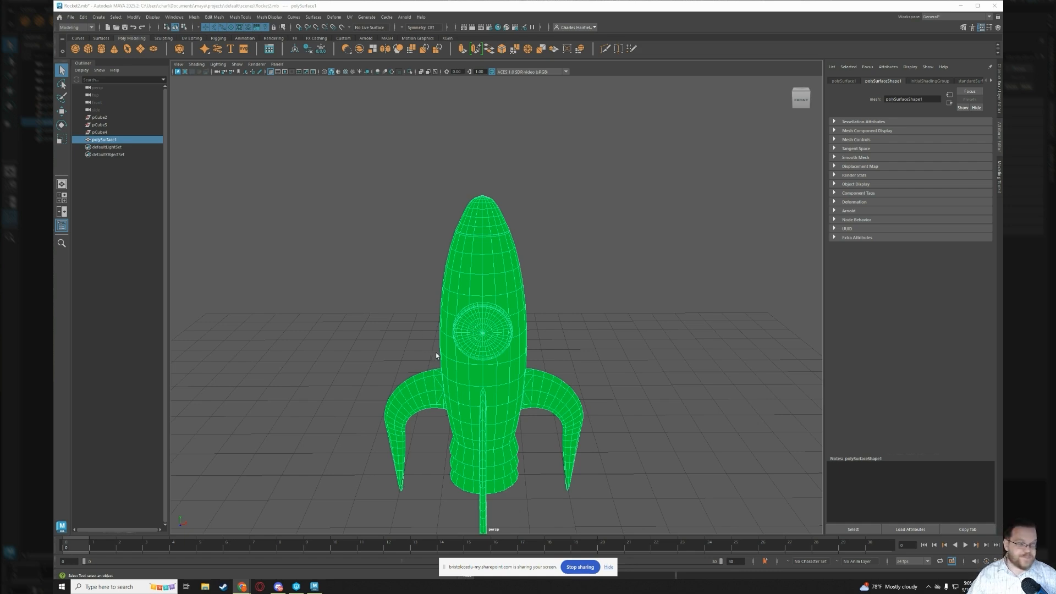
Start a new empty scene and discard the unsaved changes to the open rocket file.
click(70, 17)
click(100, 33)
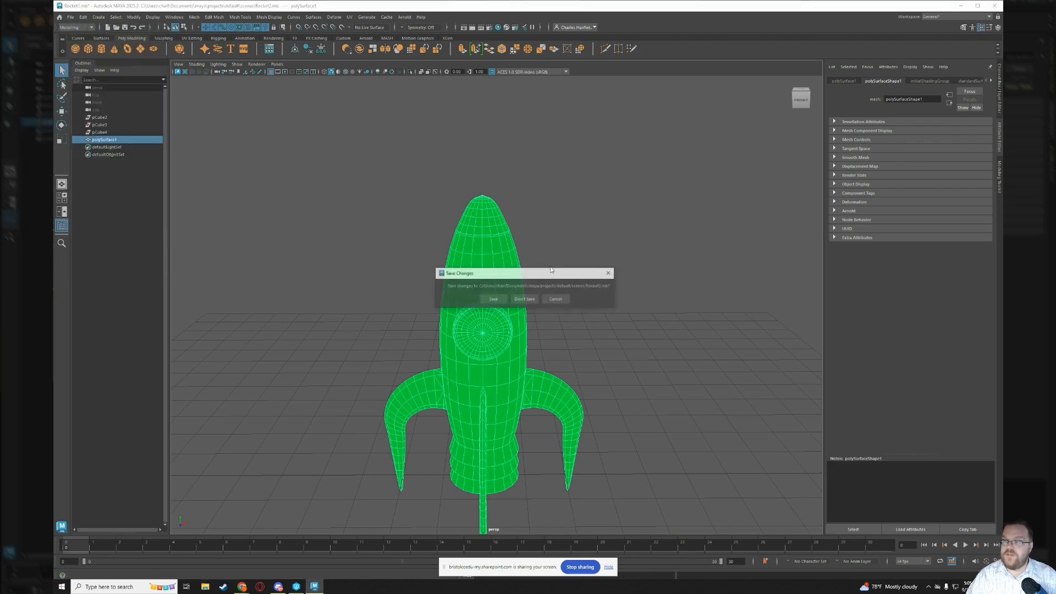
click(524, 297)
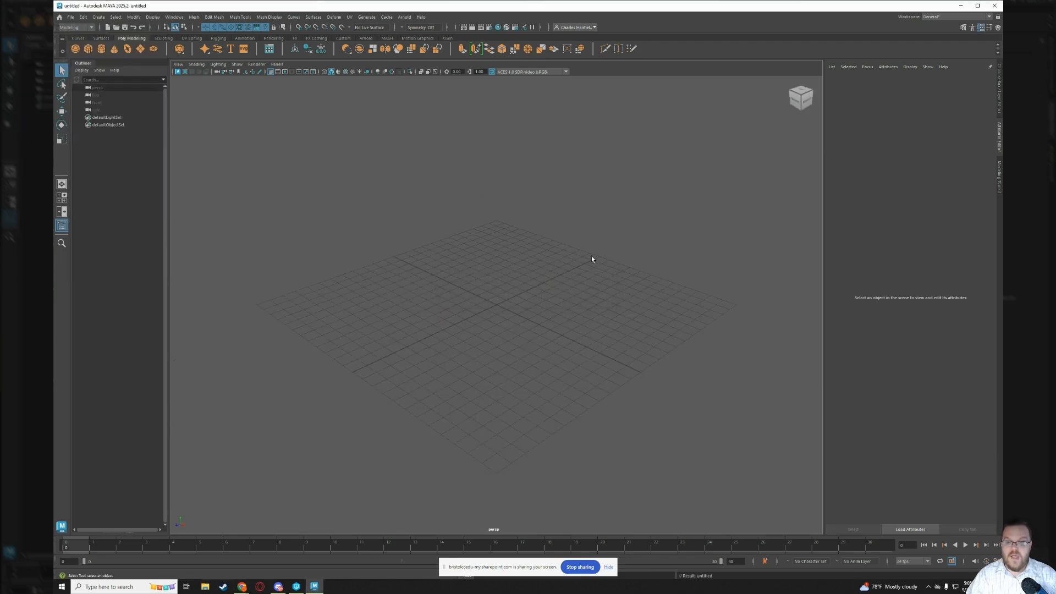
Create a polygon sphere and stretch it vertically to about 3.7 times its height as the rocket body.
scroll(585, 242, up, 2)
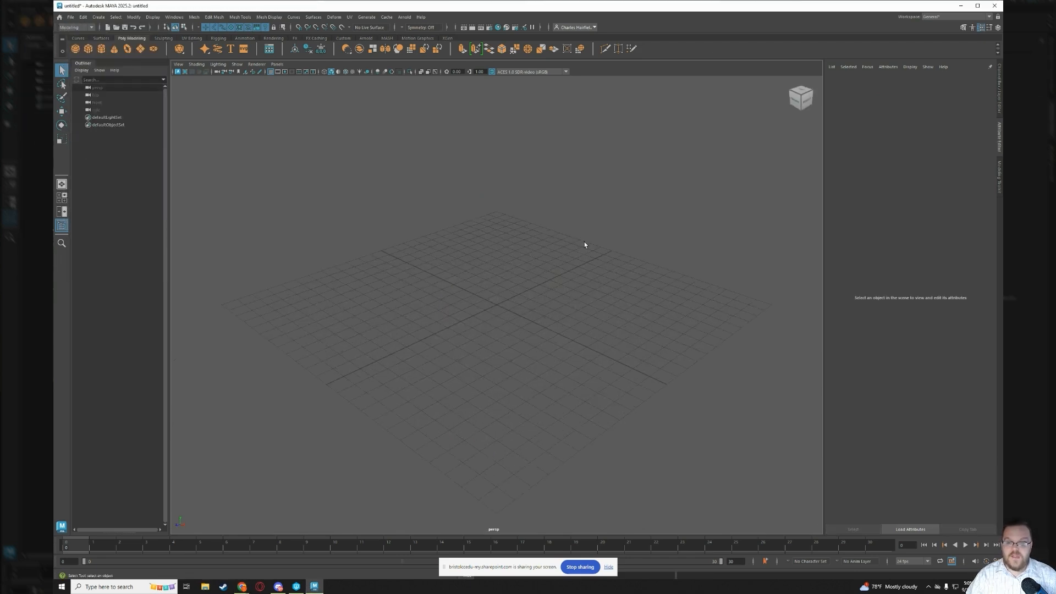
click(75, 50)
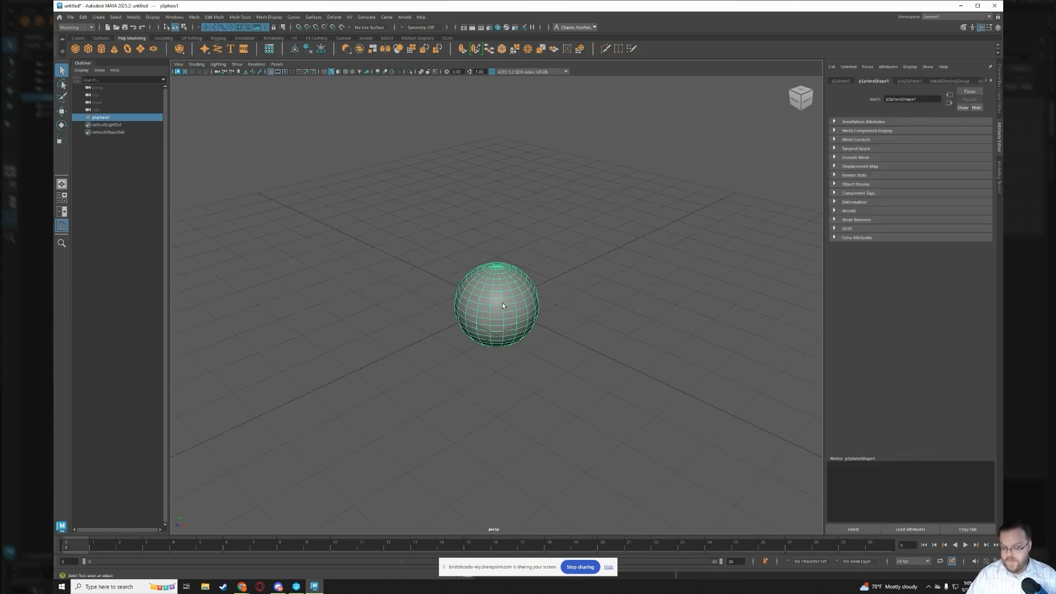
key(r)
scroll(506, 278, down, 2)
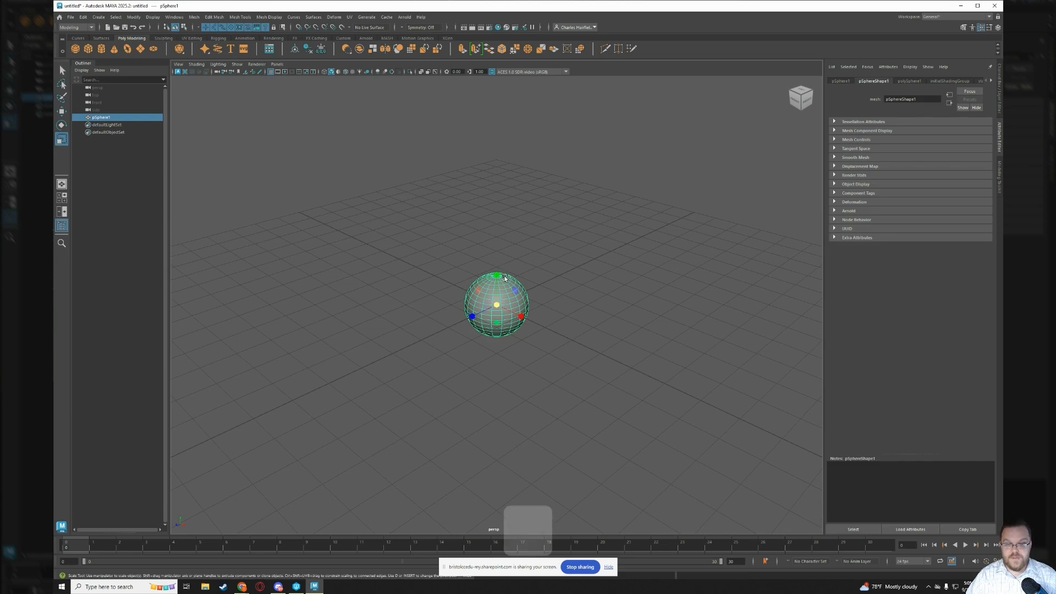
key(r)
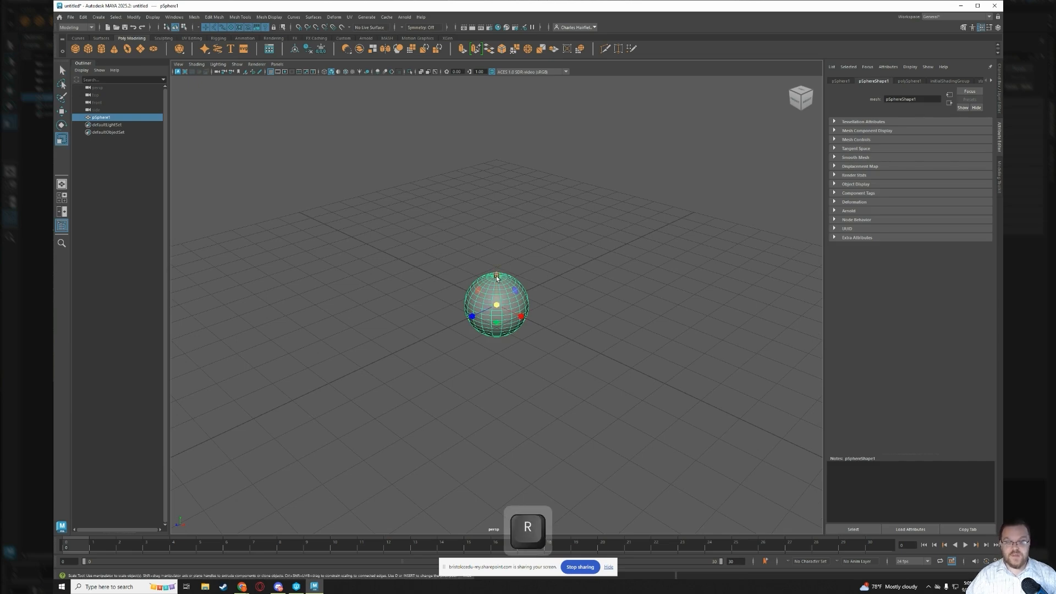
drag(497, 275, 506, 180)
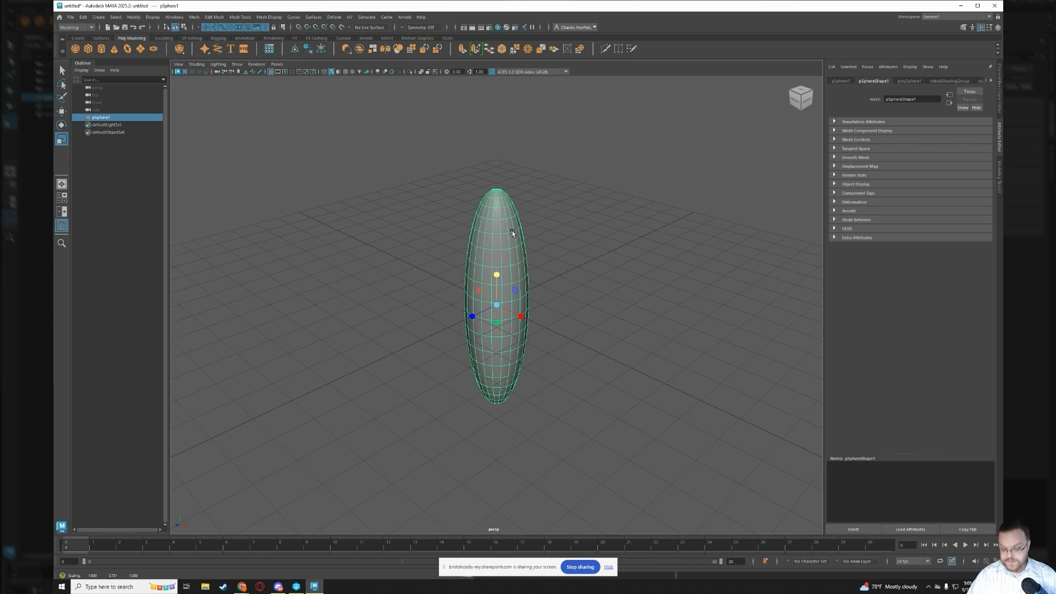
Raise the stretched sphere until its lower tip rests on the grid, and deselect it.
key(w)
drag(496, 269, 484, 145)
key(w)
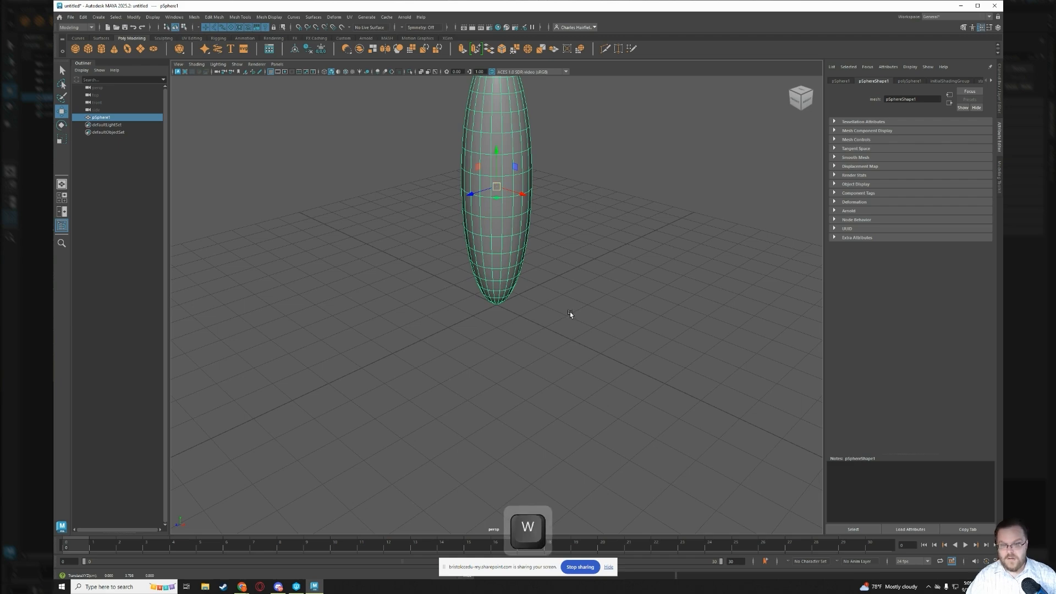
click(574, 308)
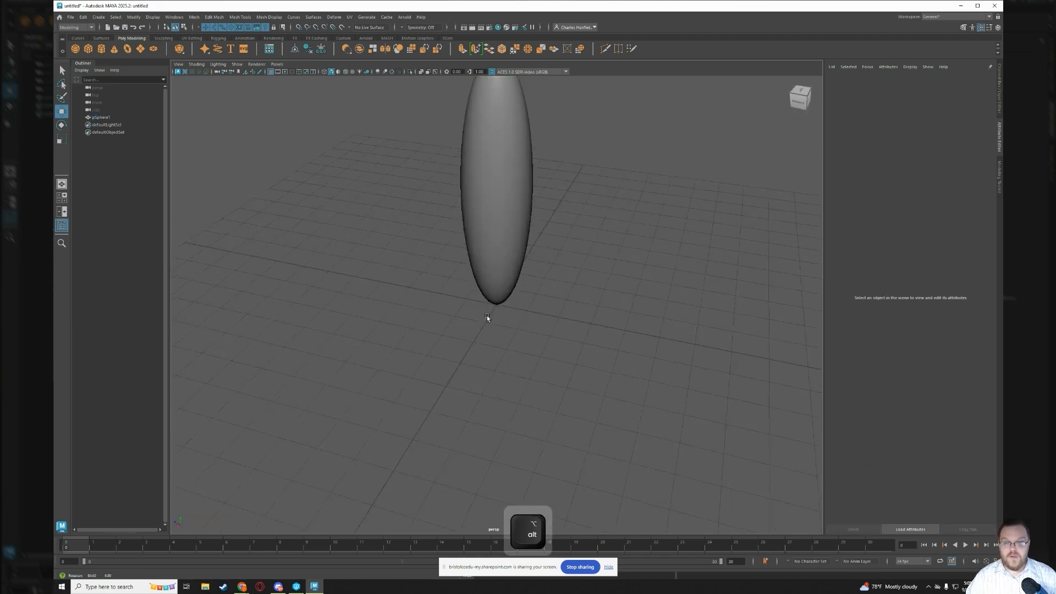
alt+drag(488, 319, 464, 329)
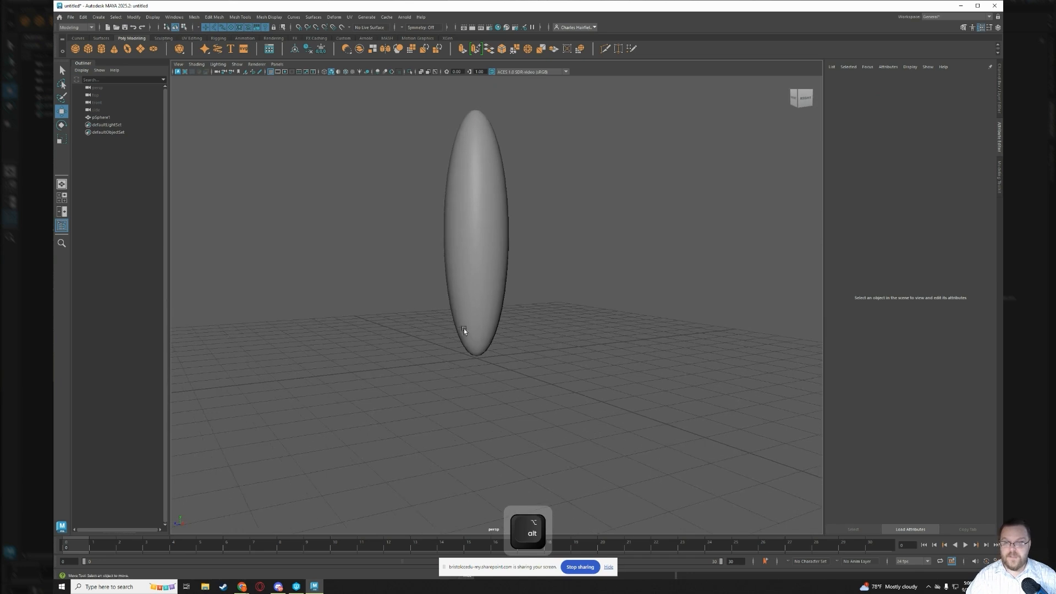
Create a polygon cylinder, flatten and raise it, and shrink it into a ring fitting around the lower end of the rocket body.
click(102, 49)
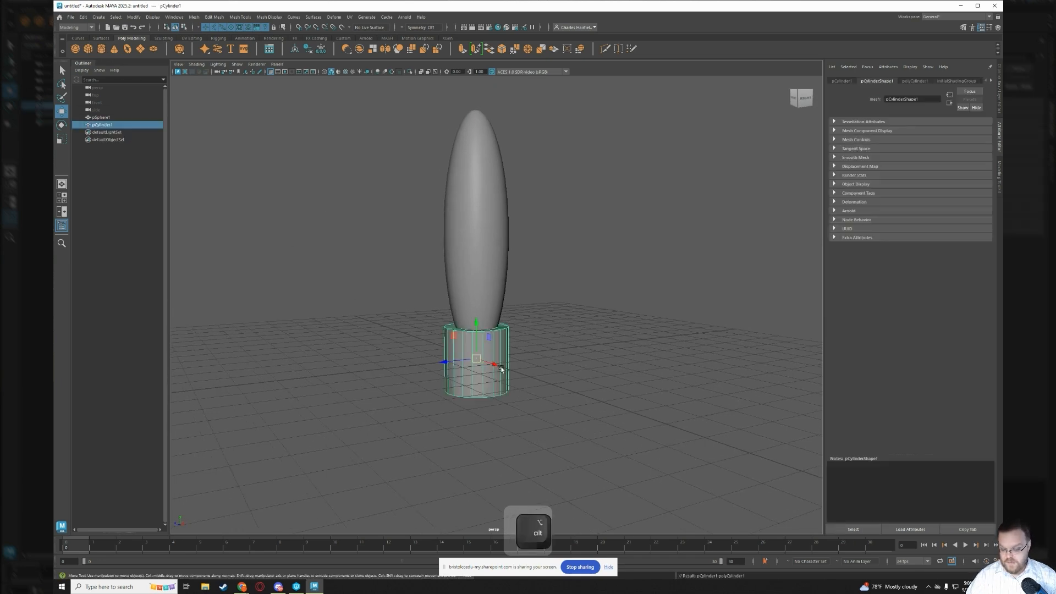
key(r)
drag(476, 326, 477, 284)
key(w)
key(e)
key(r)
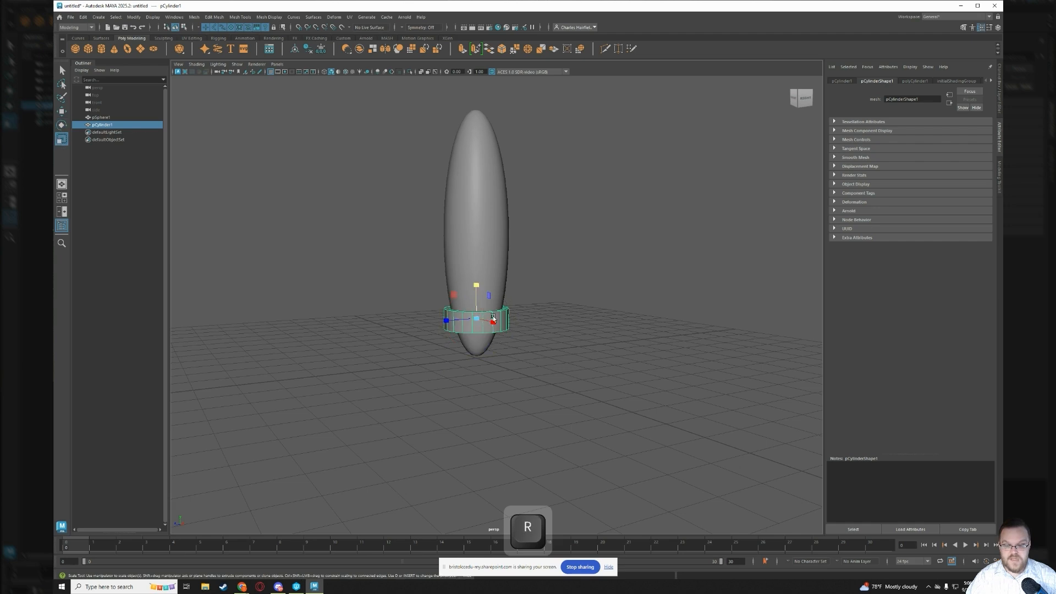
drag(477, 322, 466, 321)
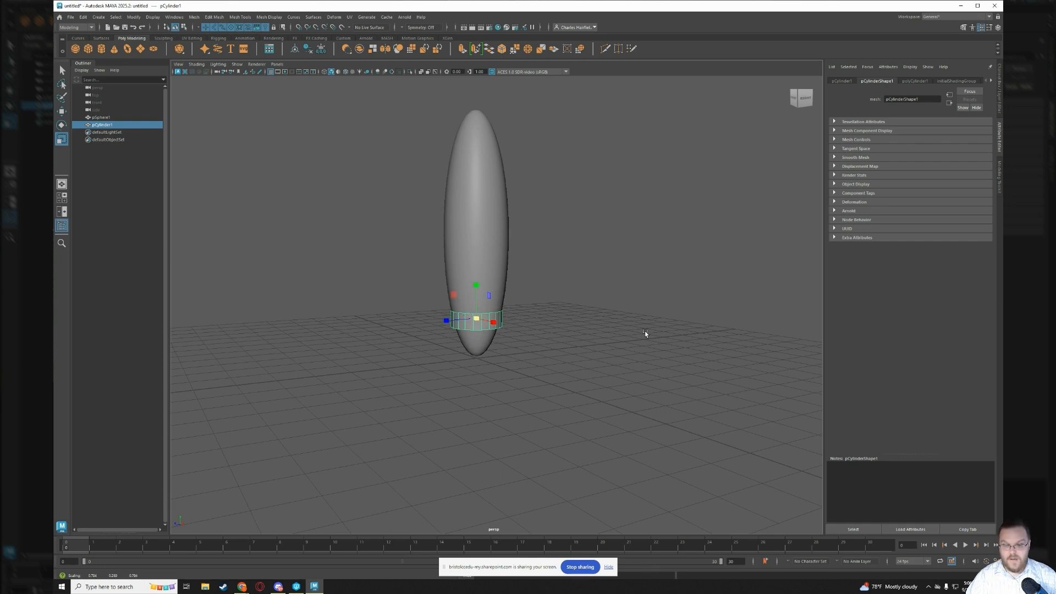
Switch the ring around the rocket's lower end to vertex editing.
scroll(500, 346, up, 5)
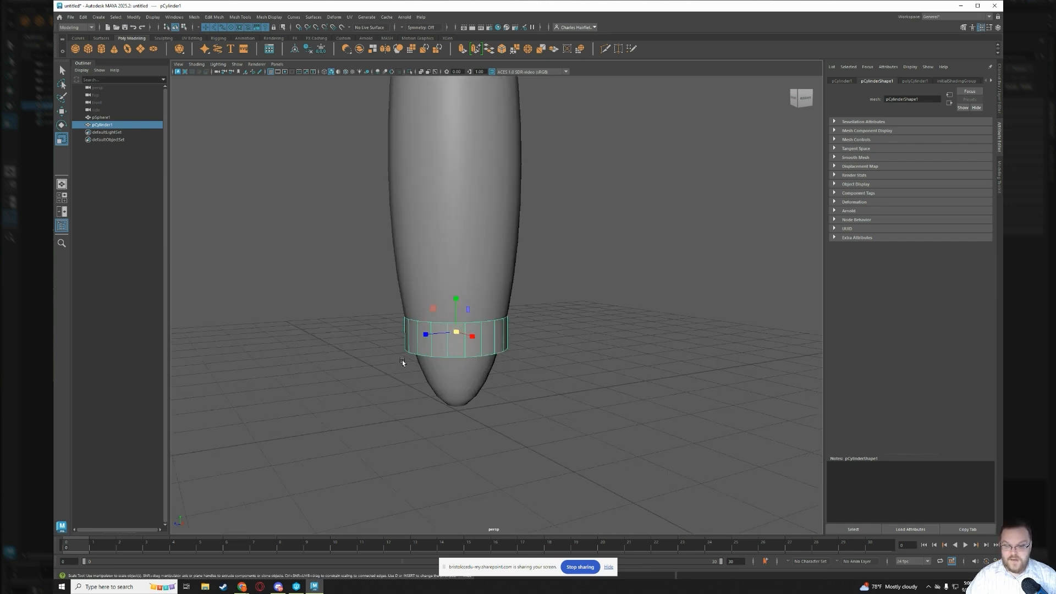
alt+drag(395, 380, 462, 381)
right_drag(372, 283, 330, 284)
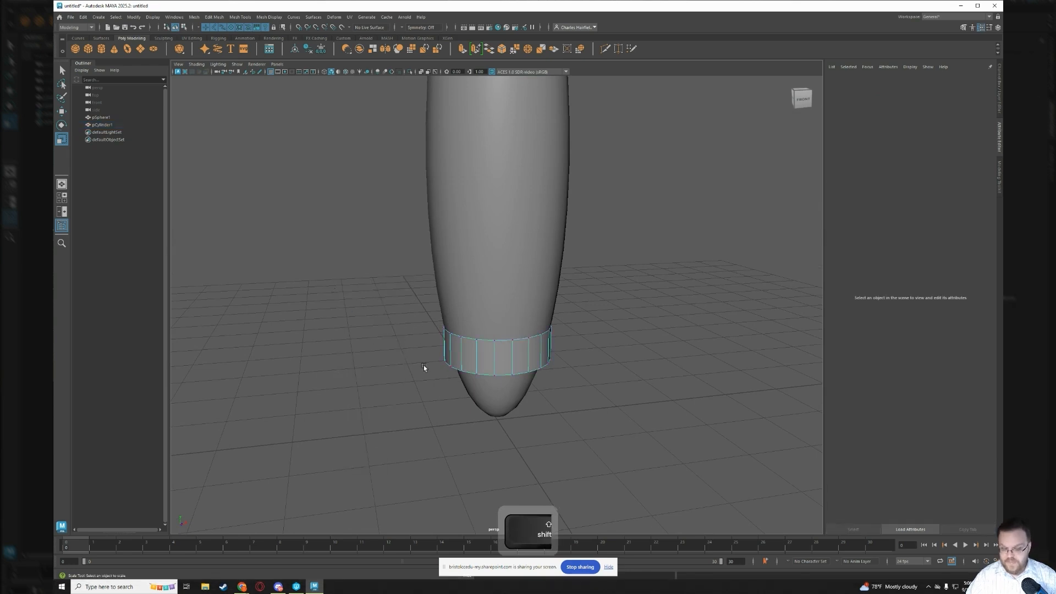
shift+drag(481, 382, 577, 401)
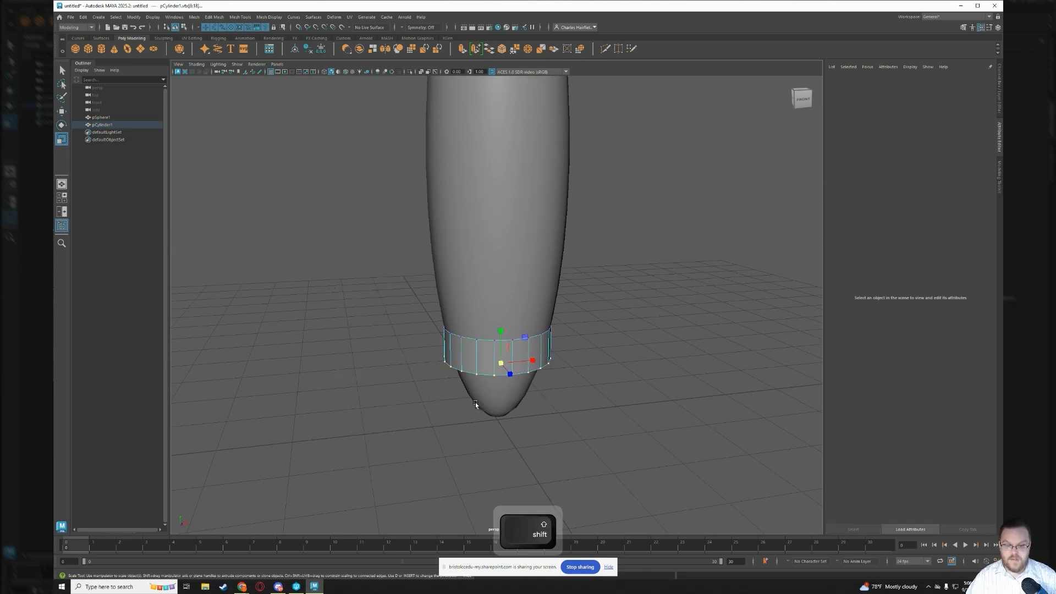
alt+drag(448, 402, 545, 389)
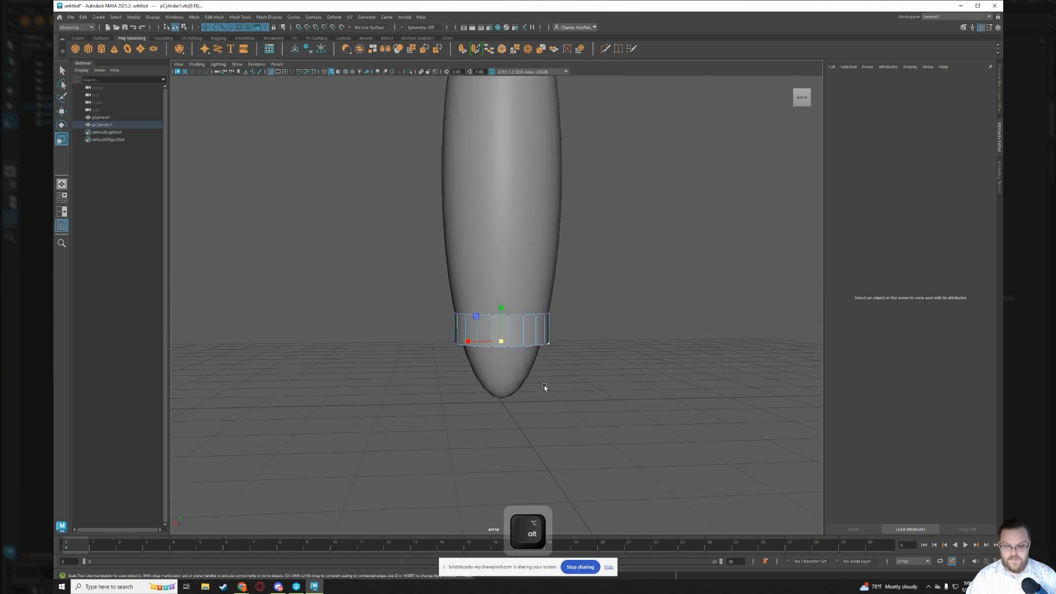
shift+drag(429, 343, 570, 371)
alt+drag(464, 378, 543, 382)
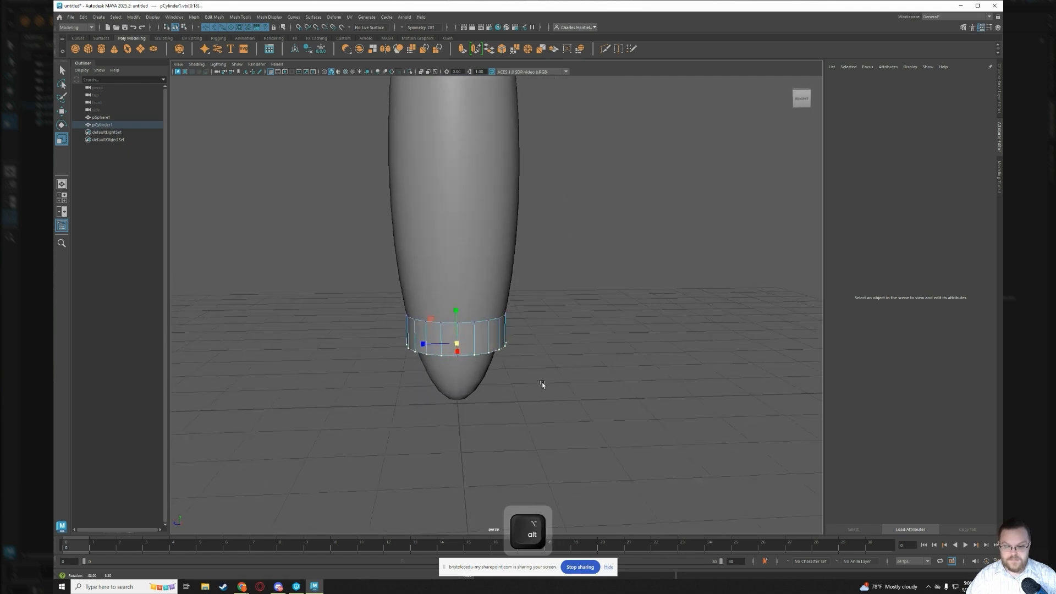
alt+drag(438, 384, 394, 380)
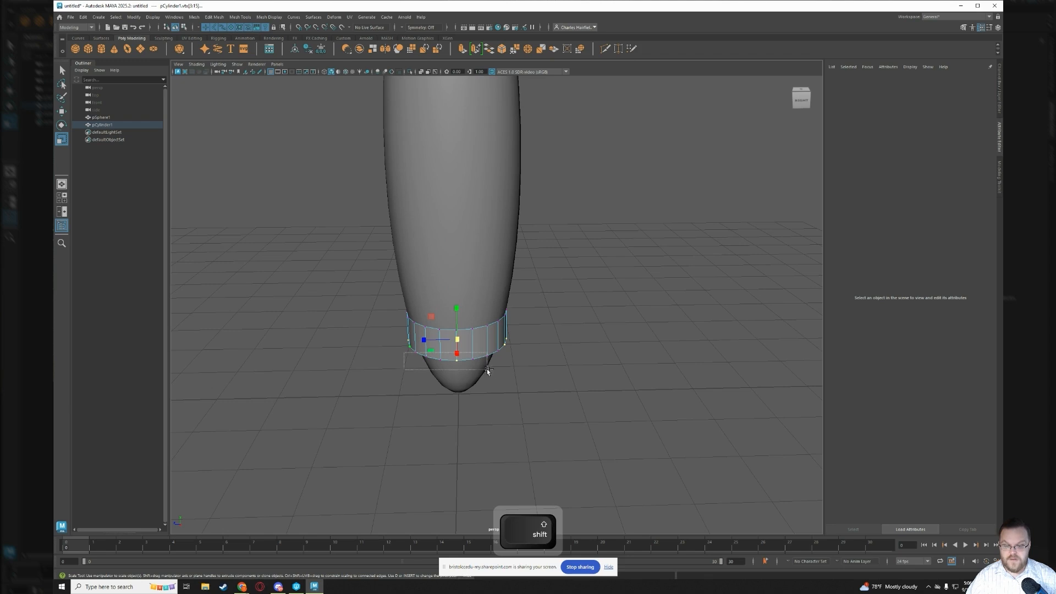
shift+drag(487, 368, 517, 374)
mouse_move(394, 378)
mouse_down()
mouse_move(430, 376)
mouse_move(424, 389)
mouse_up()
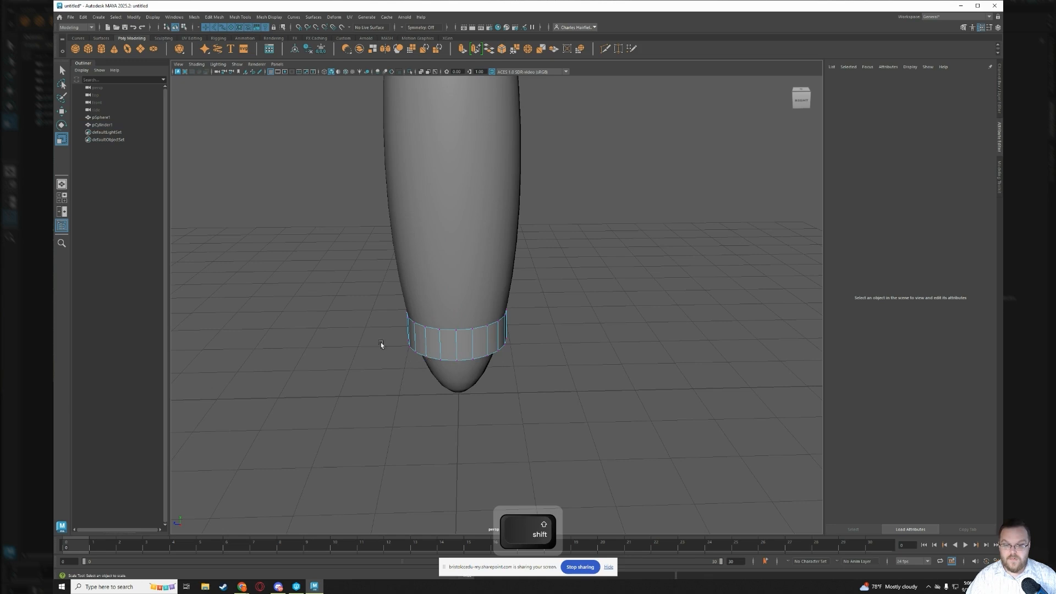
Select all vertices along the ring's bottom edge and scale them outward so the ring flares like a skirt.
shift+drag(408, 336, 533, 373)
shift+drag(390, 377, 510, 364)
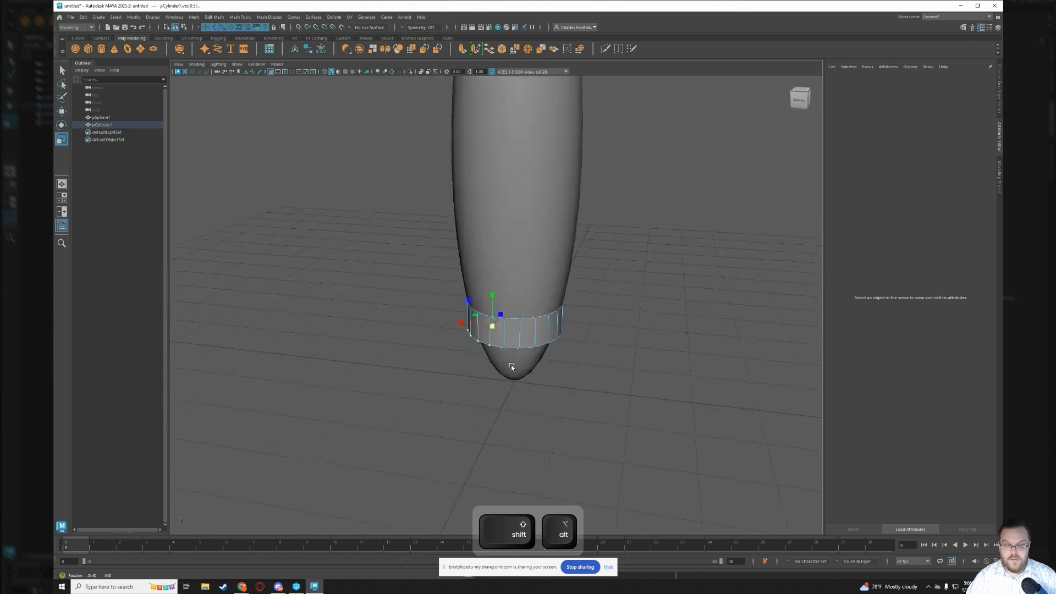
alt+shift+drag(589, 354, 573, 388)
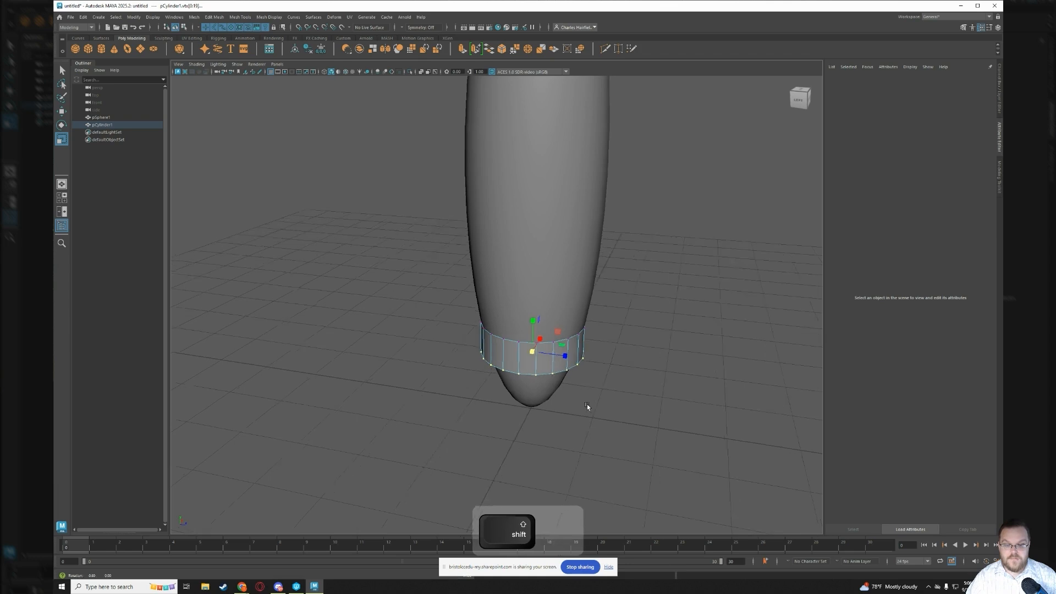
alt+shift+drag(586, 404, 626, 404)
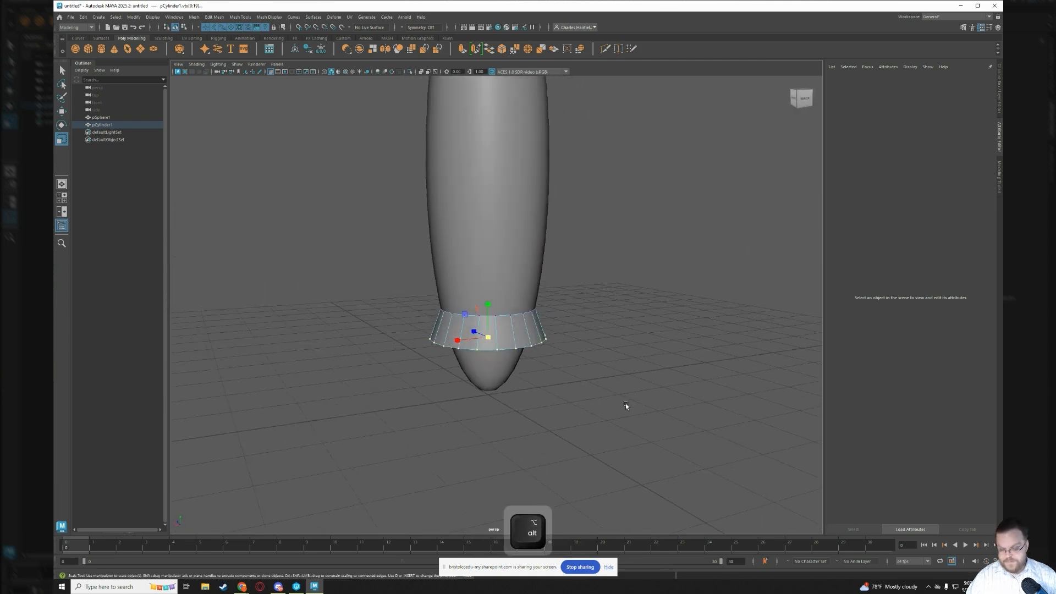
key(w)
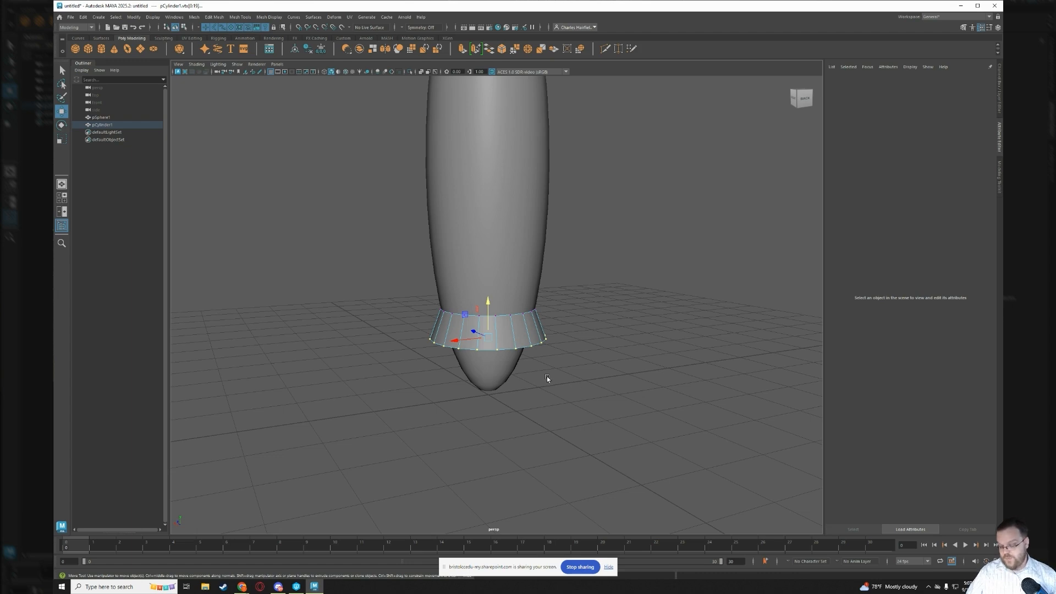
key(shift)
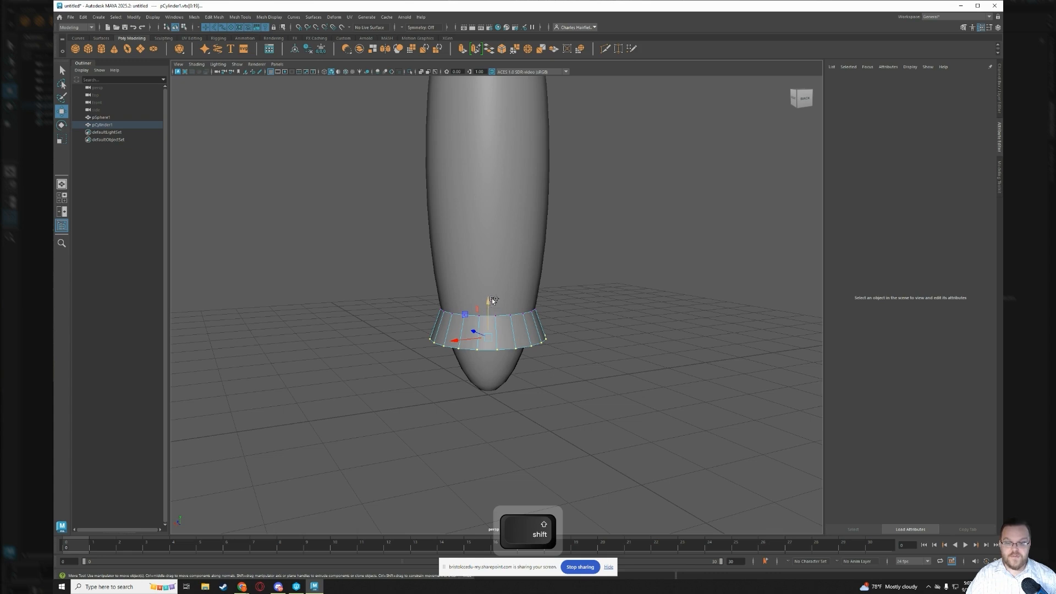
shift+drag(489, 302, 489, 309)
key(ctrl+z)
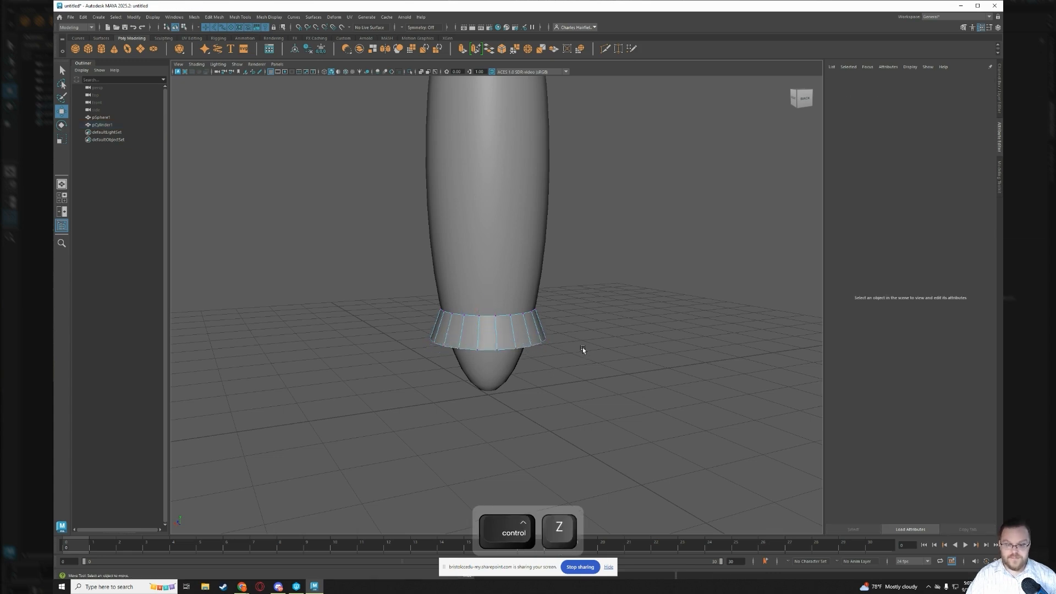
Return the flared ring to object selection and duplicate it downward twice to form three stacked rings.
right_drag(552, 334, 599, 322)
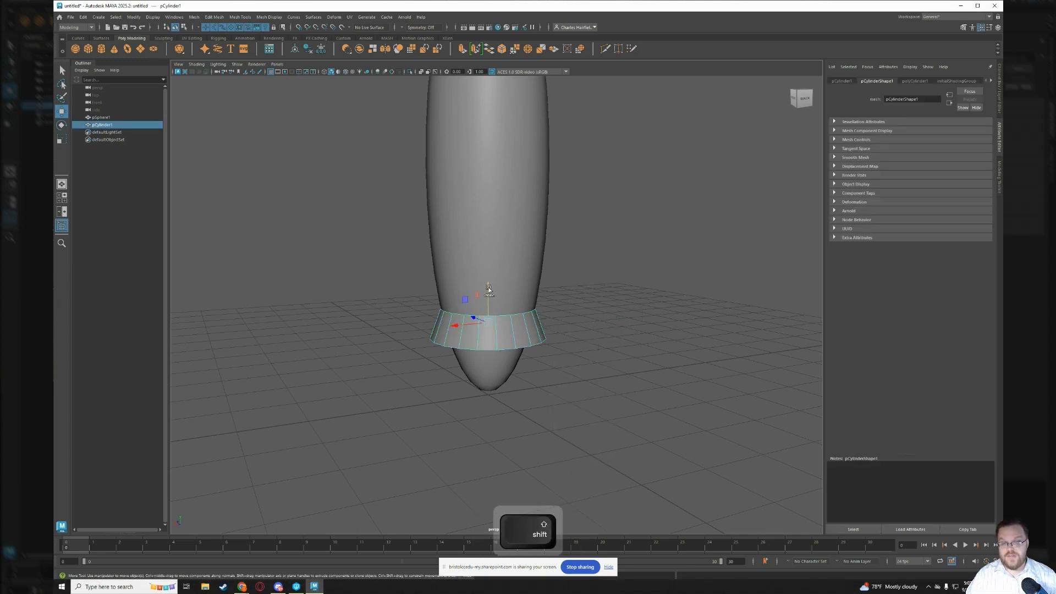
mouse_move(488, 290)
shift+mouse_down()
mouse_move(488, 341)
mouse_move(490, 329)
shift+mouse_up()
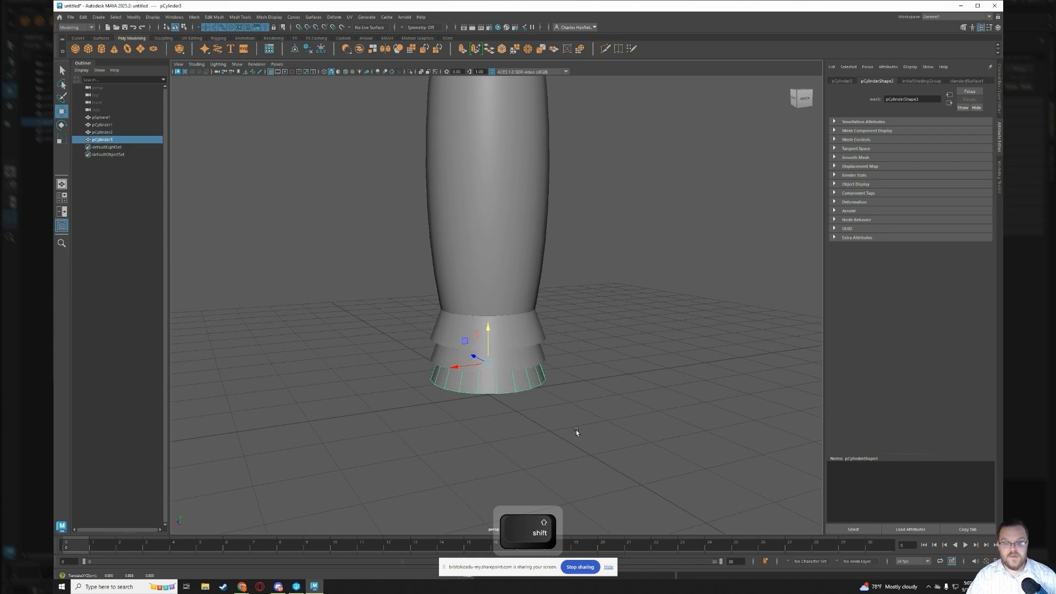
click(561, 417)
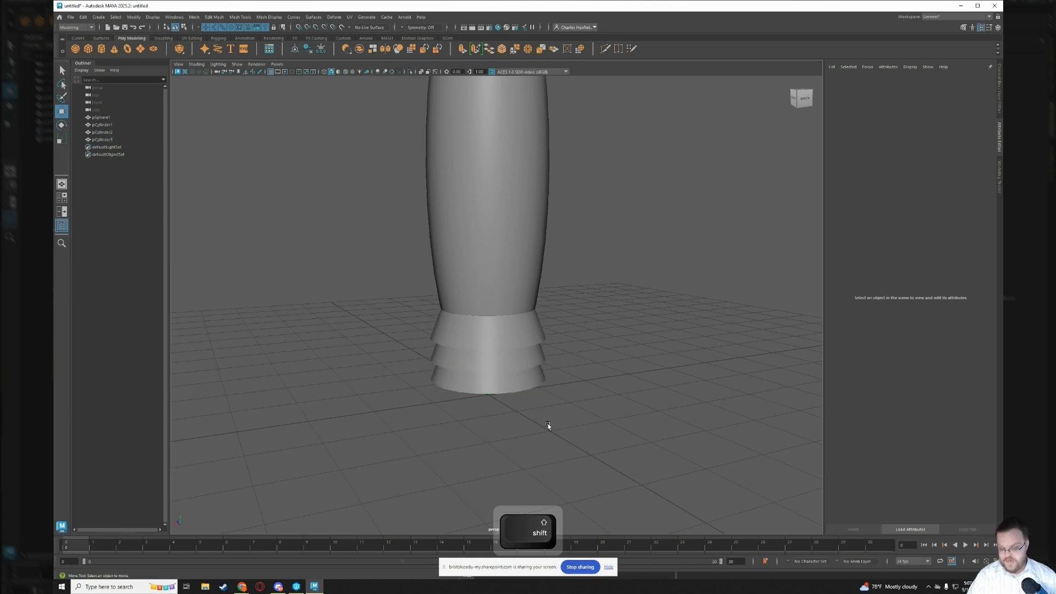
Lower the bottom ring to cover the body's tip, and move the middle ring down slightly to even out the spacing.
alt+drag(549, 425, 578, 410)
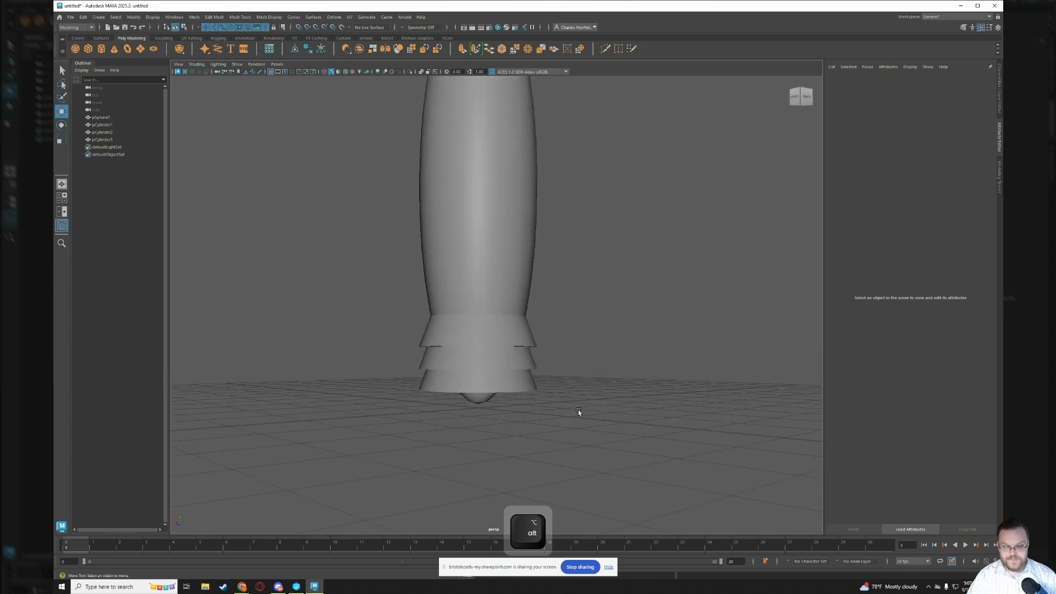
click(477, 388)
drag(483, 344, 488, 364)
click(488, 364)
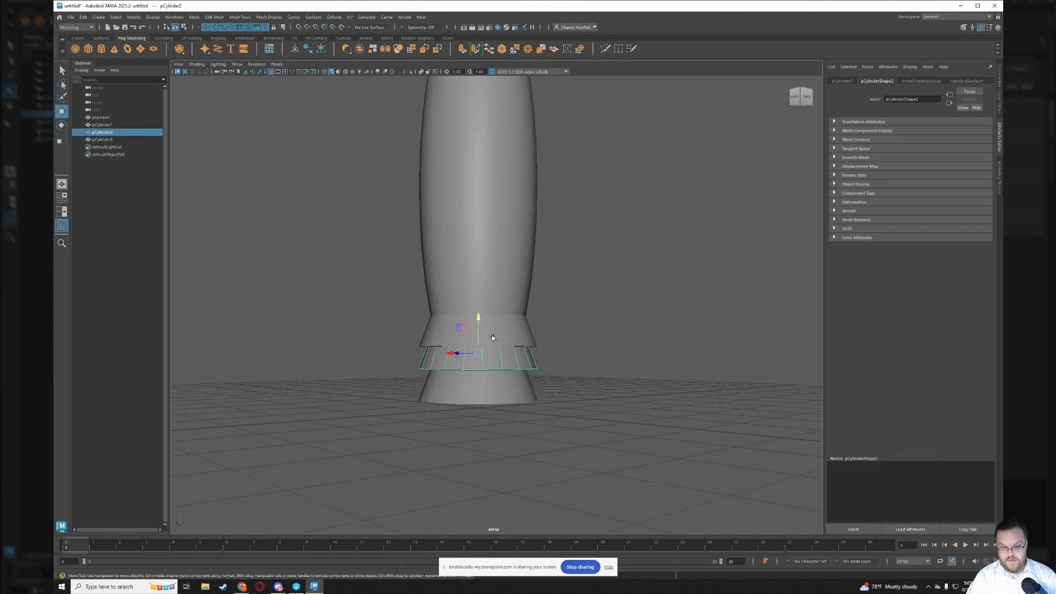
drag(477, 314, 484, 321)
alt+drag(494, 403, 460, 437)
click(554, 397)
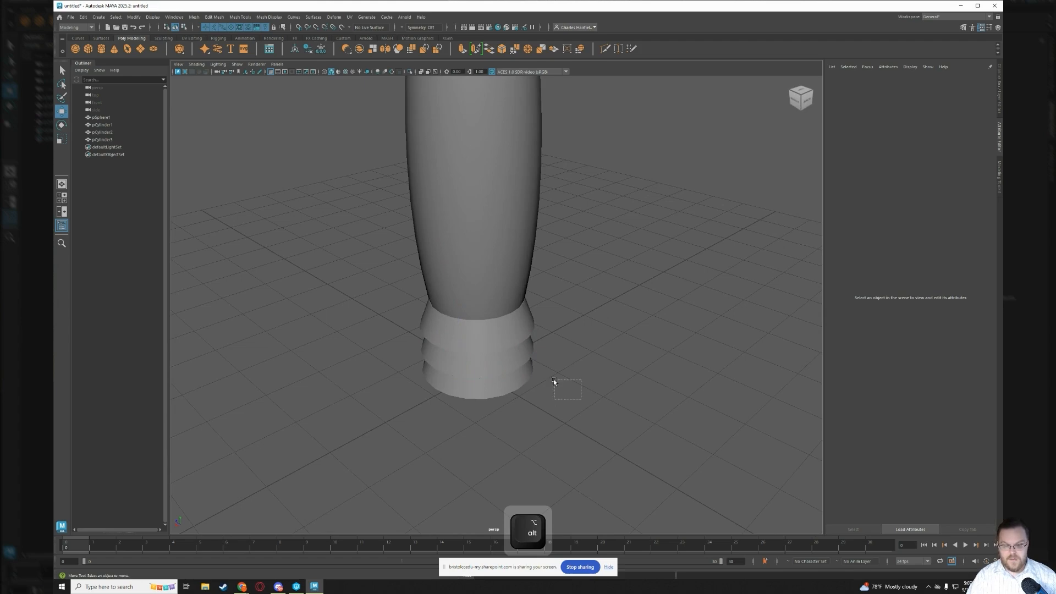
mouse_move(554, 381)
alt+mouse_down()
mouse_move(559, 372)
mouse_move(556, 390)
alt+mouse_up()
alt+right_drag(556, 389, 547, 368)
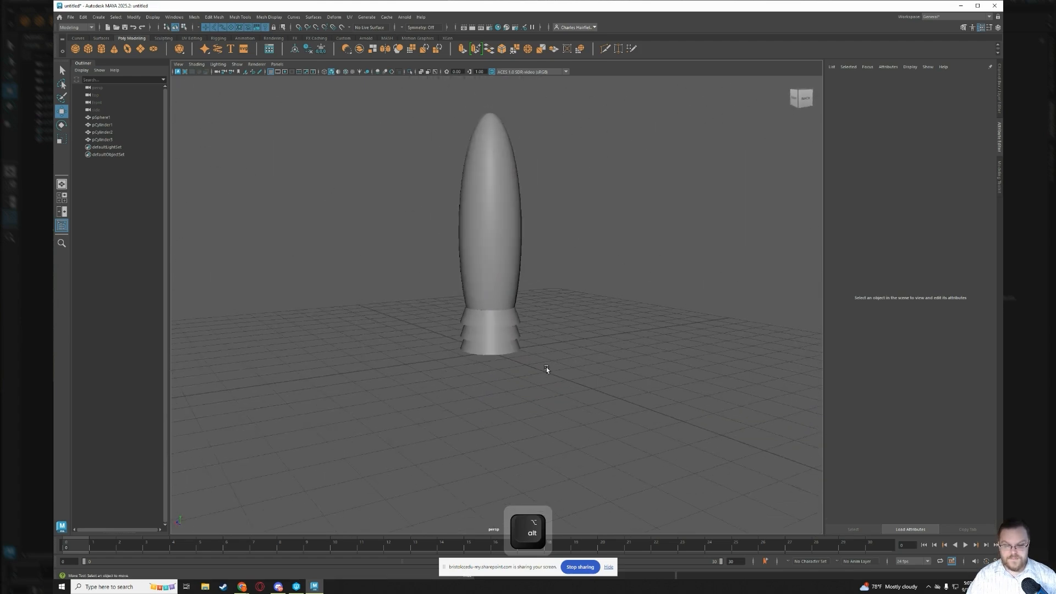
Create a polygon cylinder, flatten it vertically into a thin disc, and raise it to the middle of the rocket body.
alt+drag(536, 339, 556, 273)
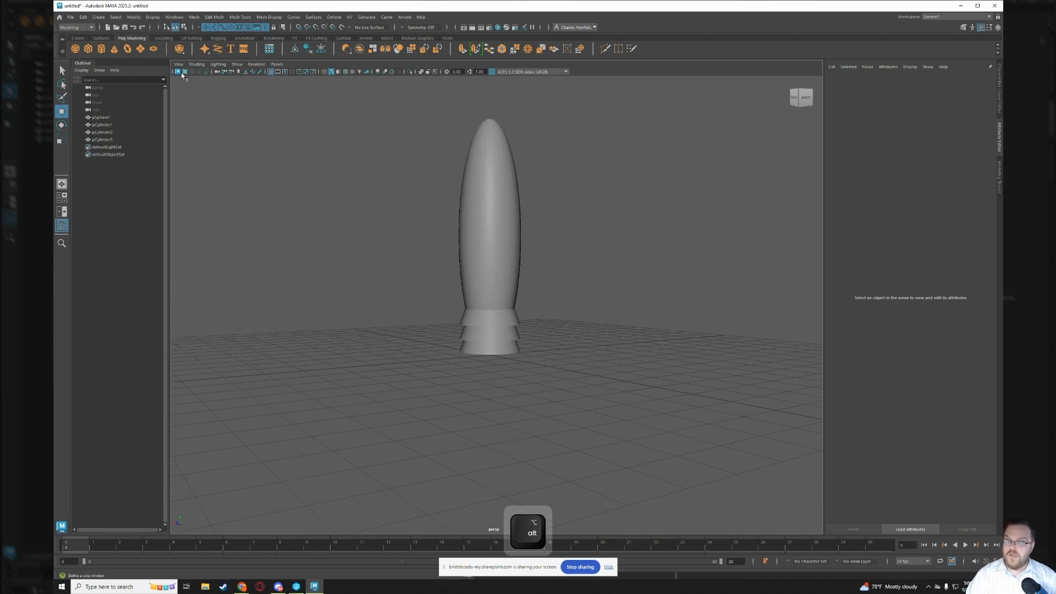
click(102, 49)
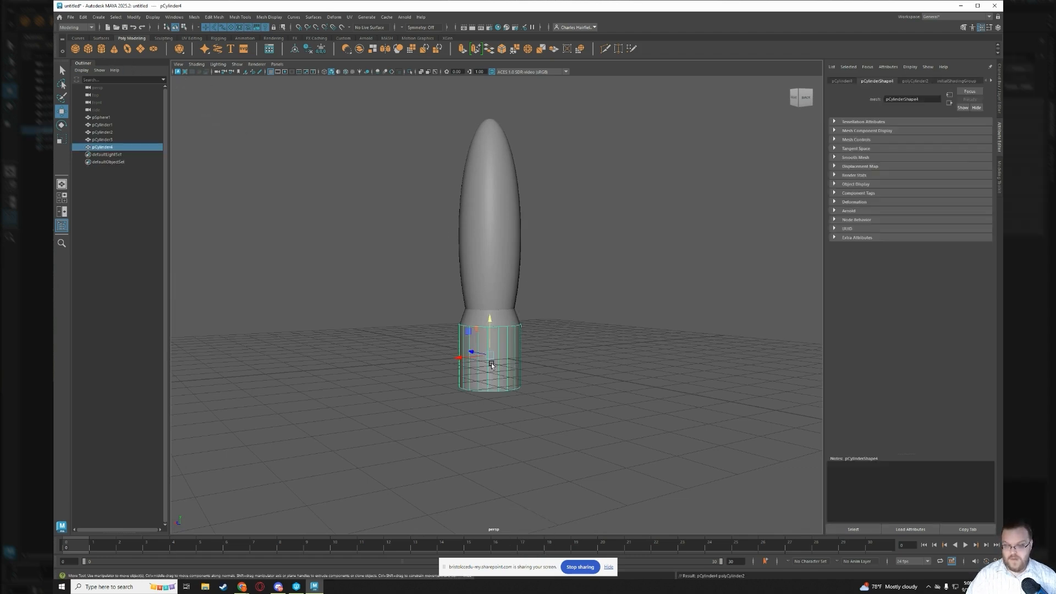
key(r)
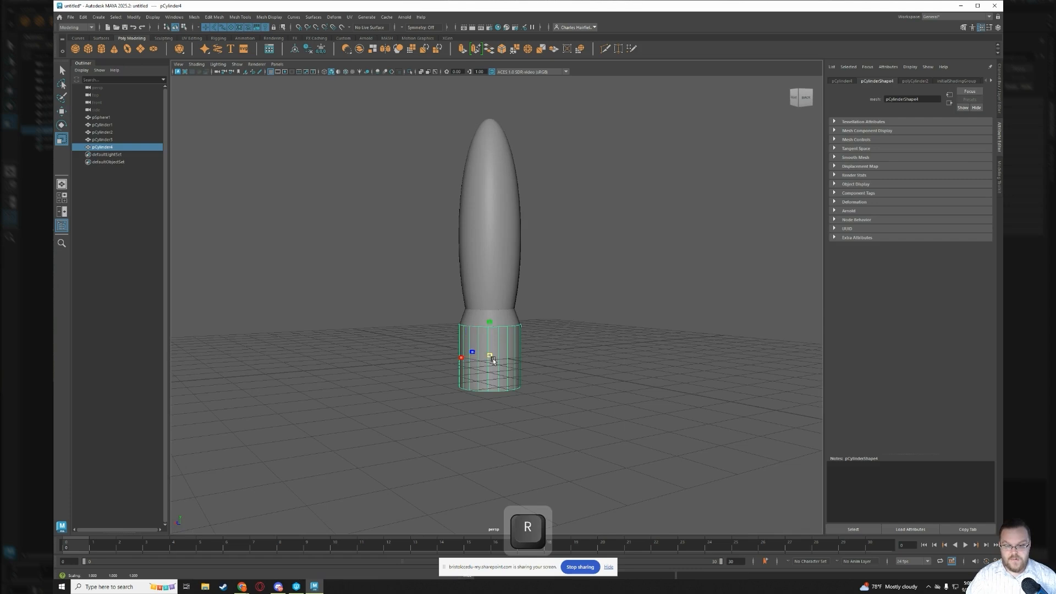
drag(490, 322, 494, 348)
key(w)
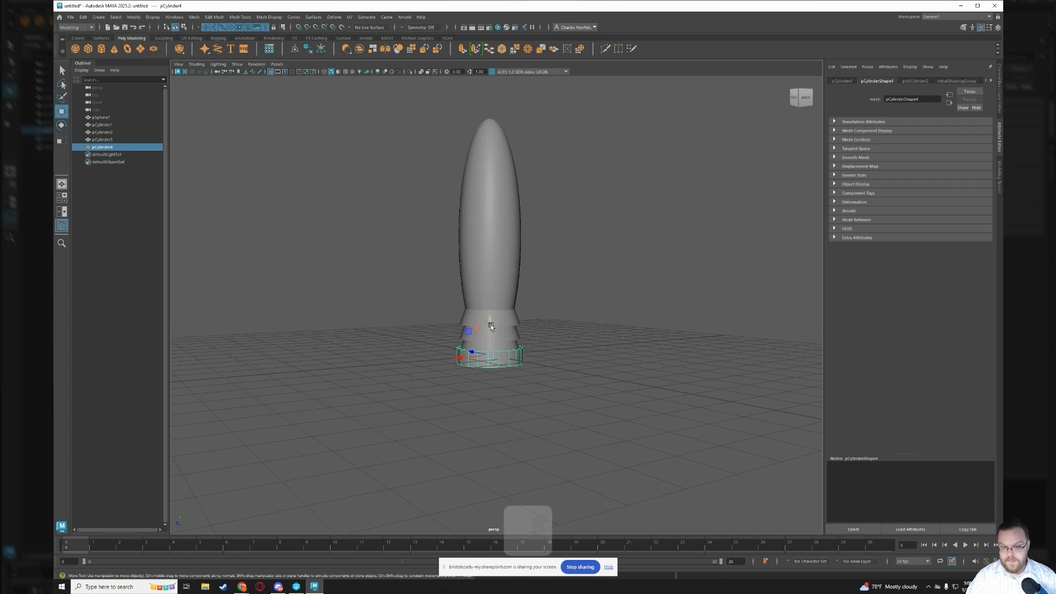
drag(491, 311, 493, 203)
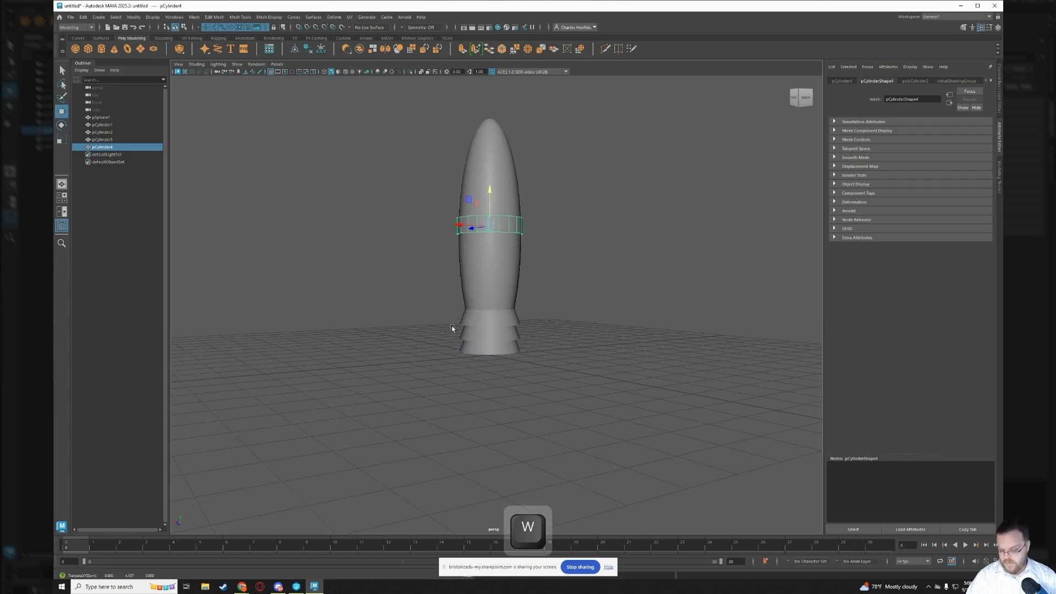
Rotate the flat cylinder 90 degrees with snapping so its circular cap faces the front of the rocket.
mouse_move(451, 326)
alt+mouse_down()
mouse_move(555, 345)
mouse_move(444, 332)
alt+mouse_up()
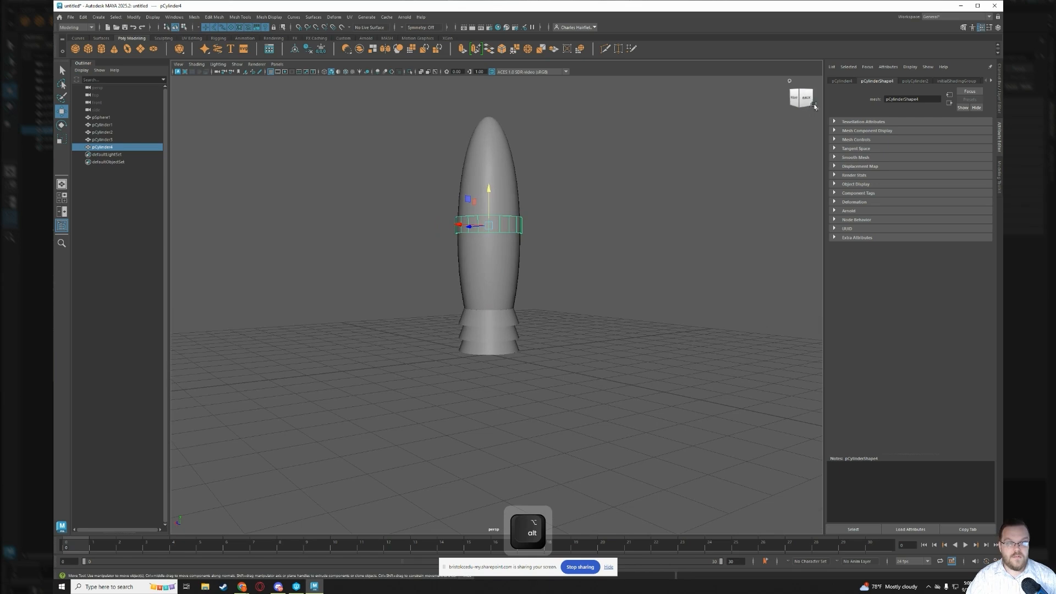
click(788, 82)
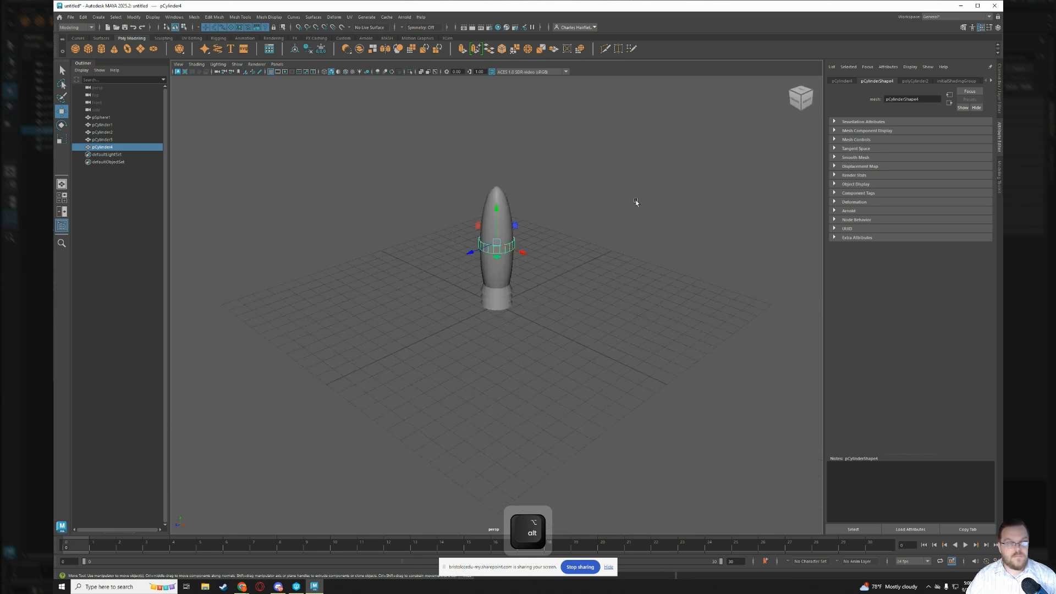
click(797, 101)
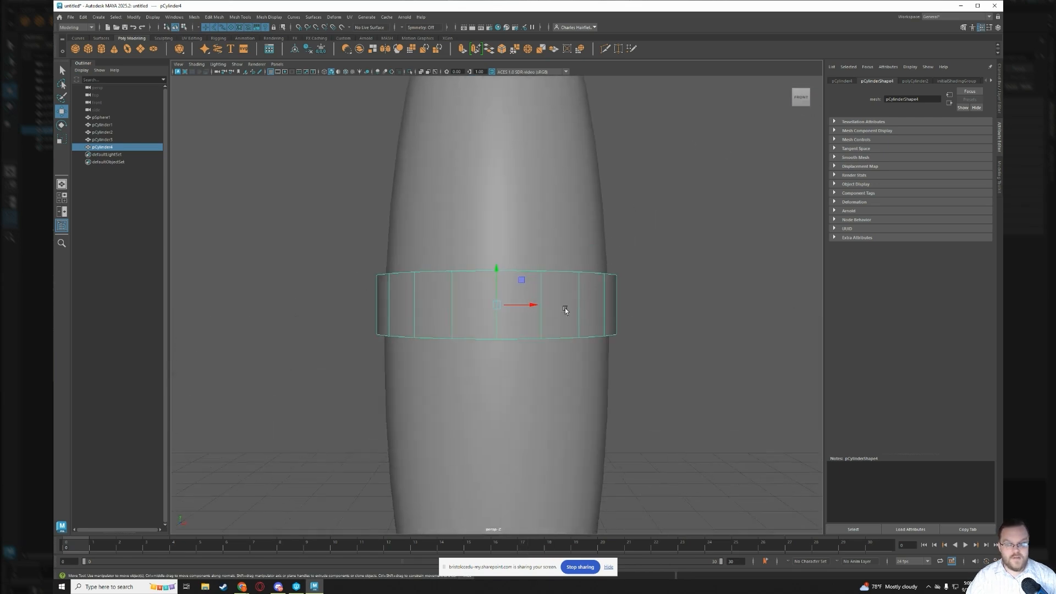
scroll(523, 368, down, 6)
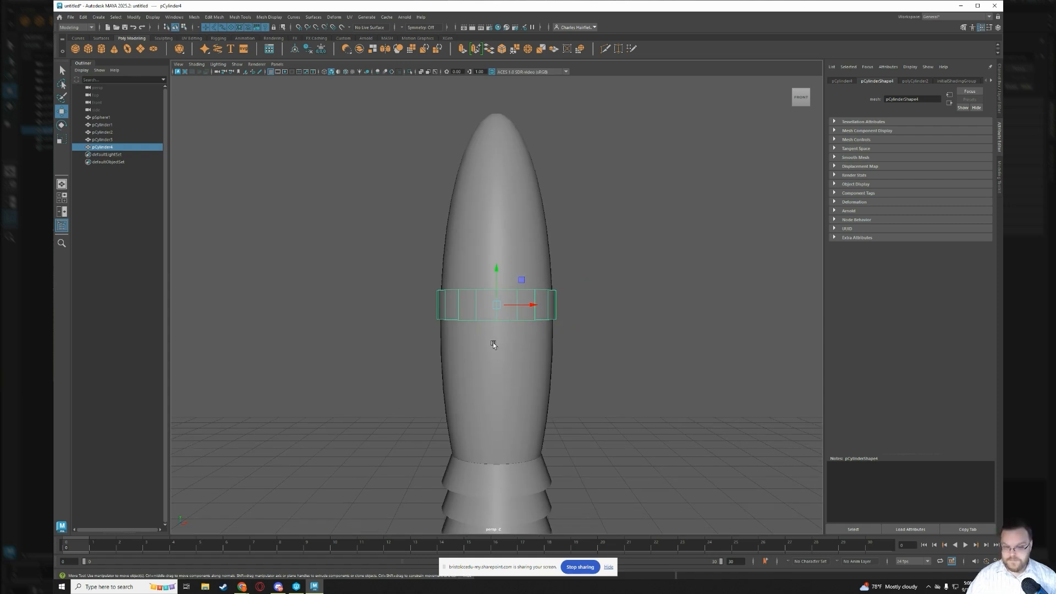
key(e)
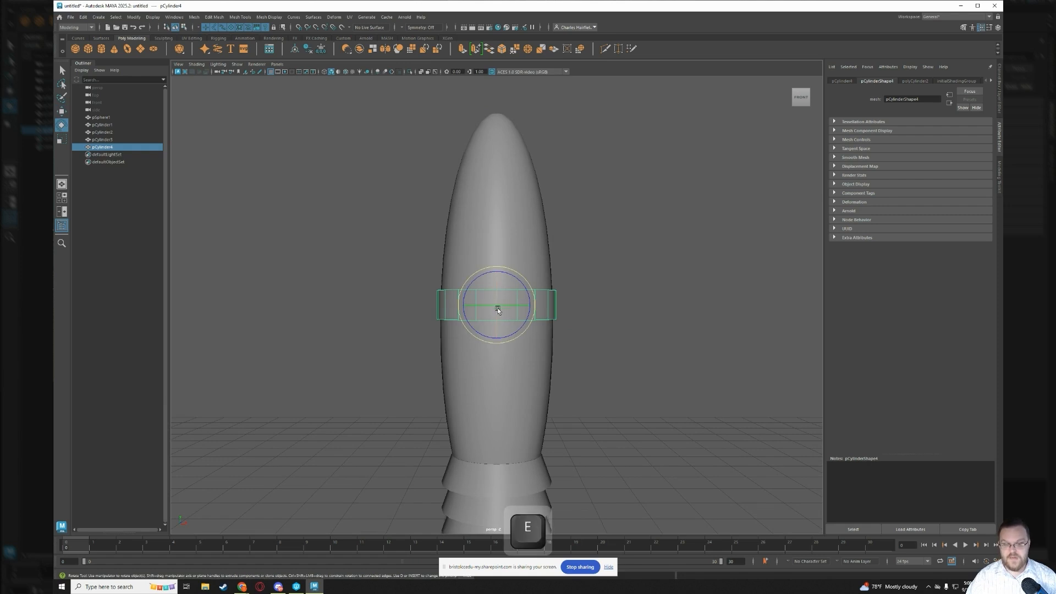
alt+drag(388, 329, 475, 338)
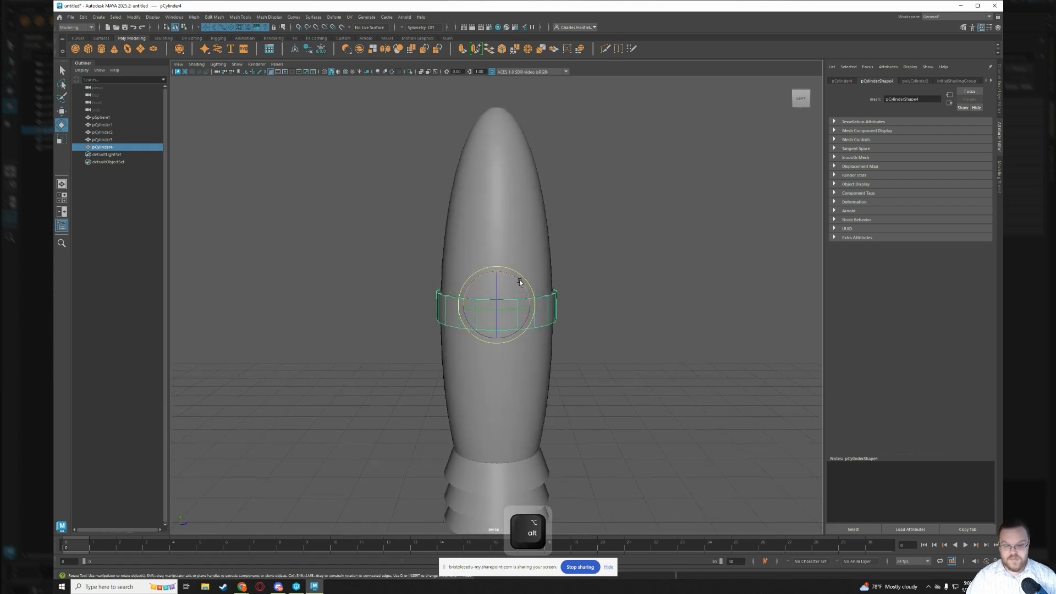
key(j)
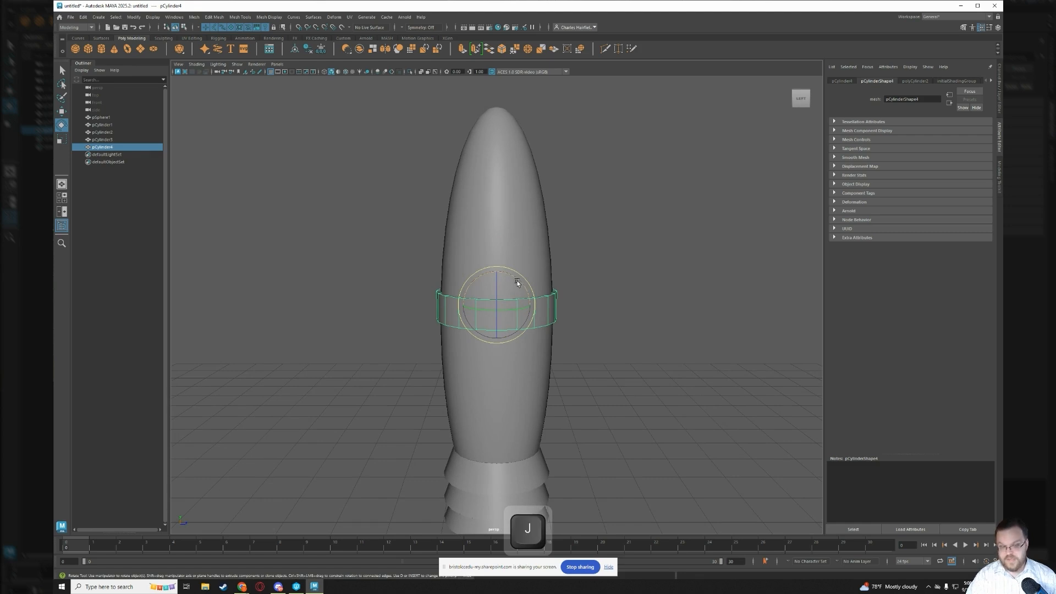
drag(517, 283, 550, 328)
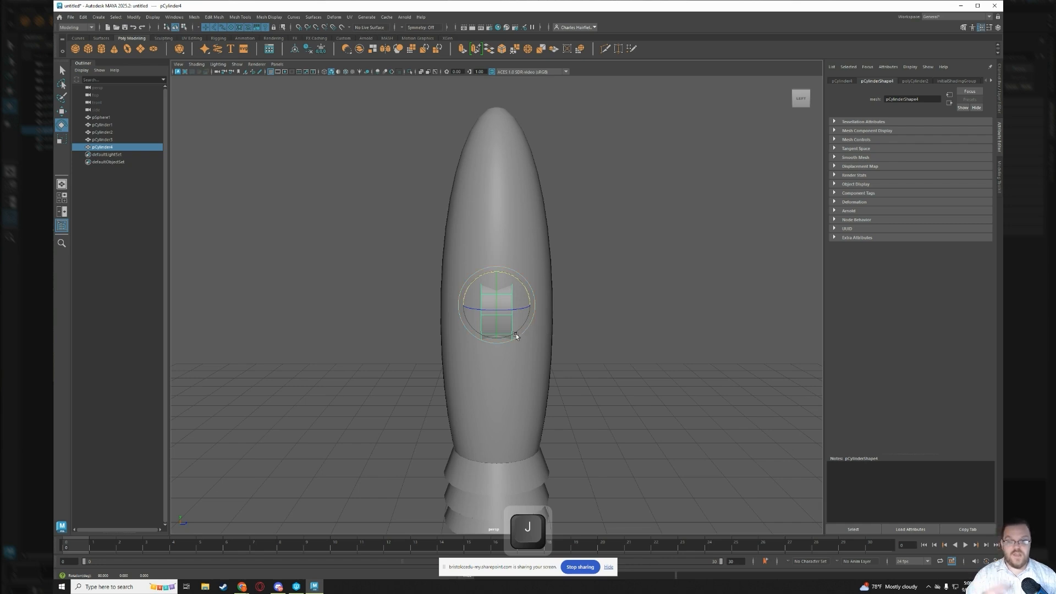
Move the upright disc forward so it protrudes from the front of the rocket body.
key(w)
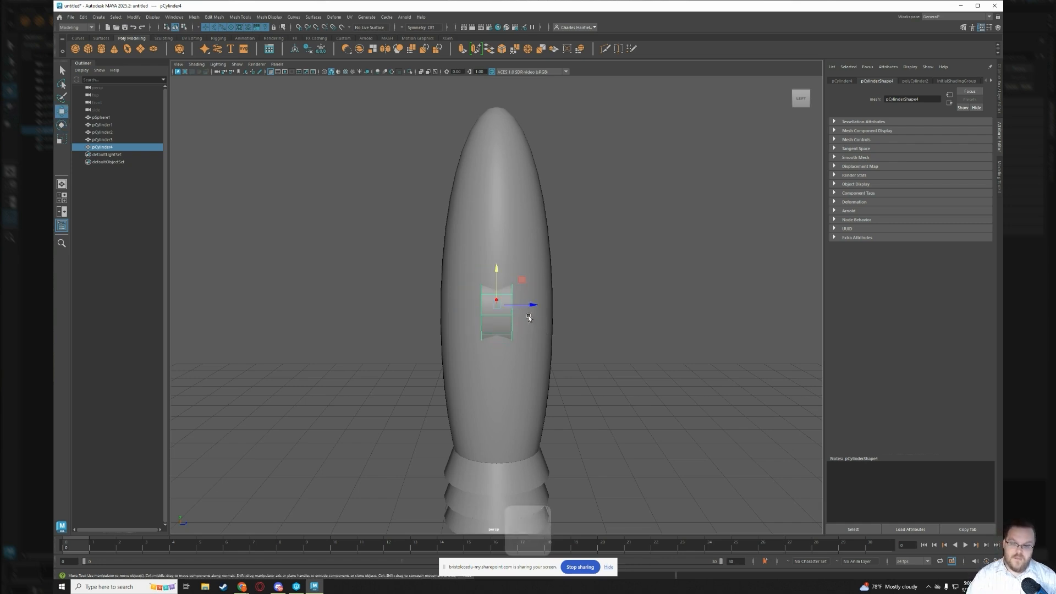
drag(533, 307, 587, 320)
alt+drag(620, 354, 553, 375)
Scale the disc down uniformly to fit within the body's width and raise it slightly to form a porthole.
key(r)
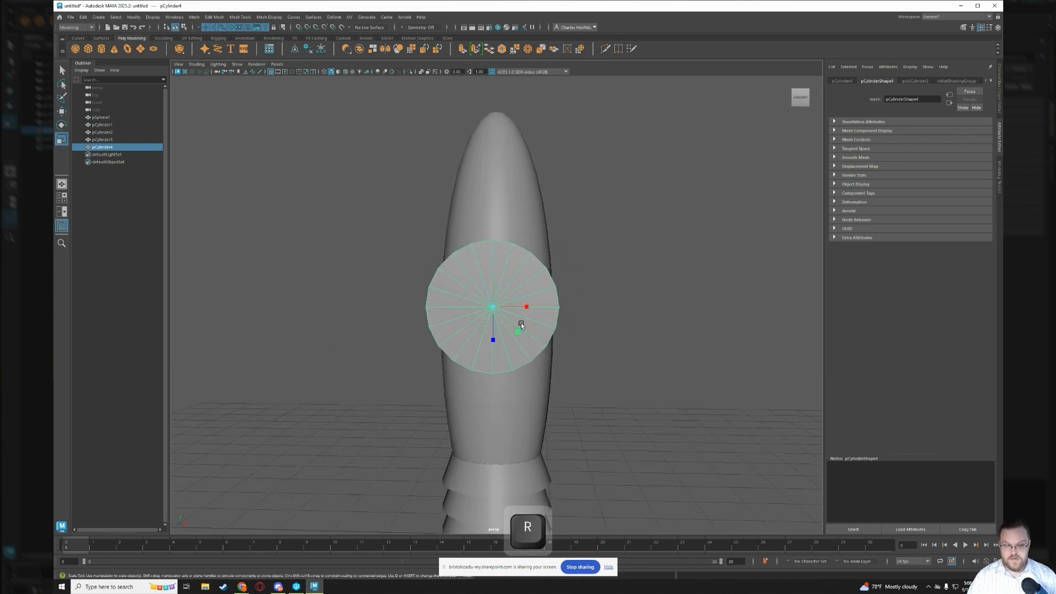
drag(493, 306, 460, 308)
mouse_move(453, 361)
alt+mouse_down()
mouse_move(540, 364)
mouse_move(457, 362)
alt+mouse_up()
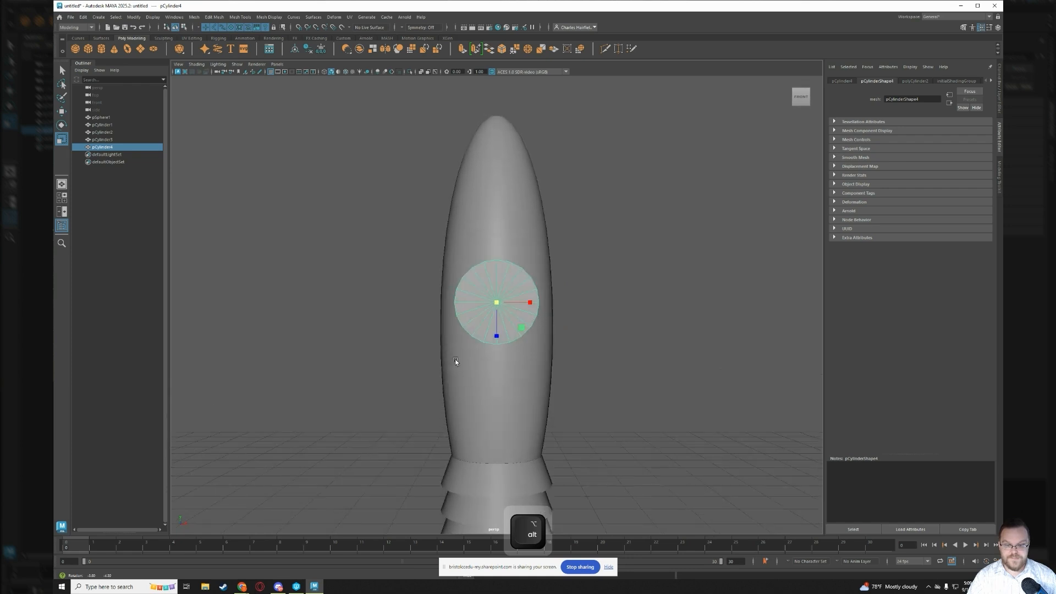
key(w)
drag(494, 268, 494, 243)
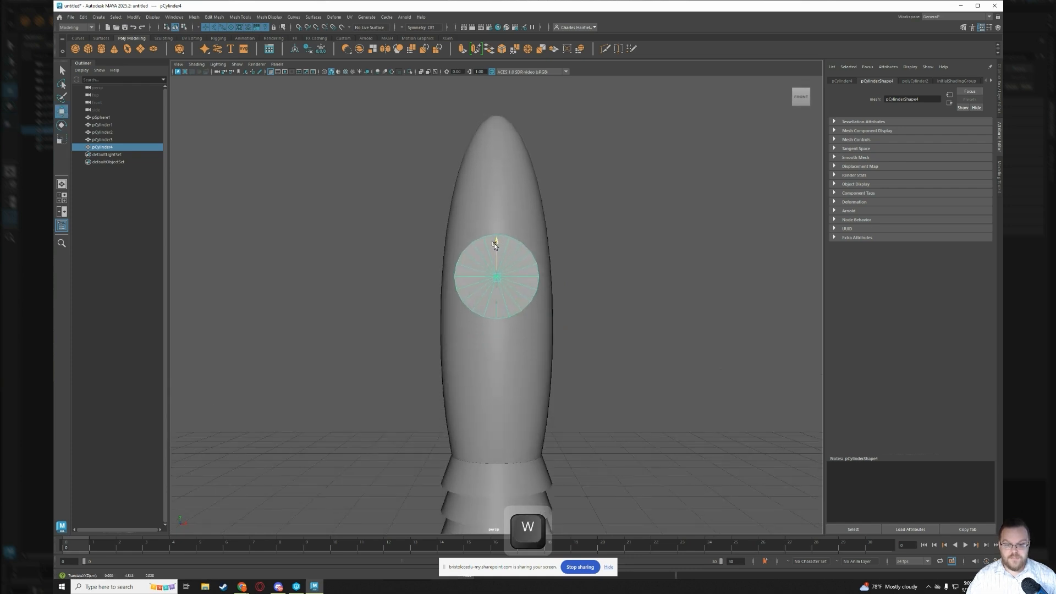
Set the porthole cylinder's cap subdivisions to 4.
scroll(529, 183, up, 5)
alt+drag(529, 184, 542, 242)
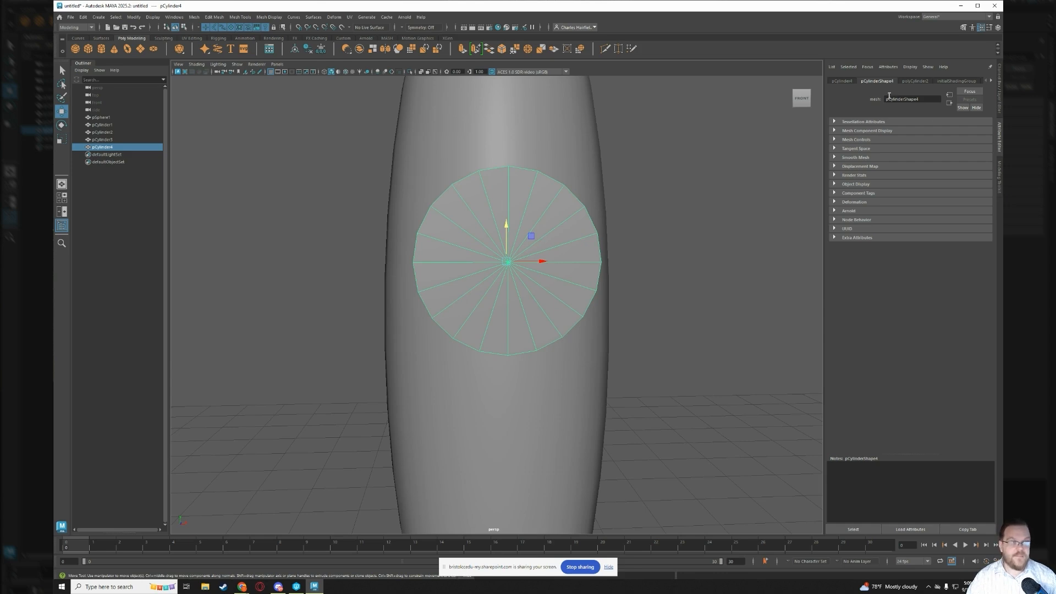
click(912, 82)
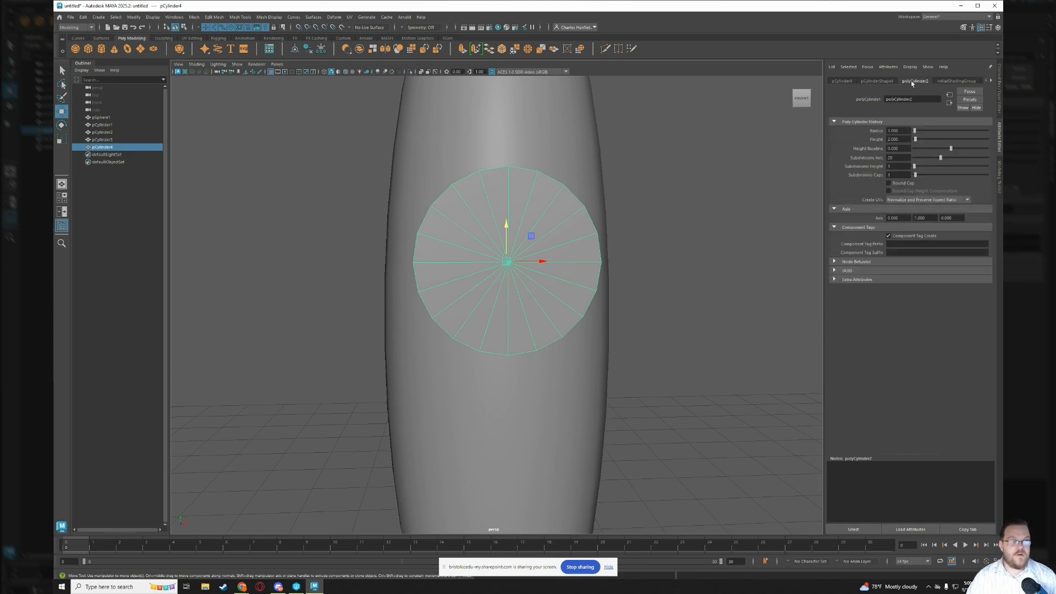
click(896, 175)
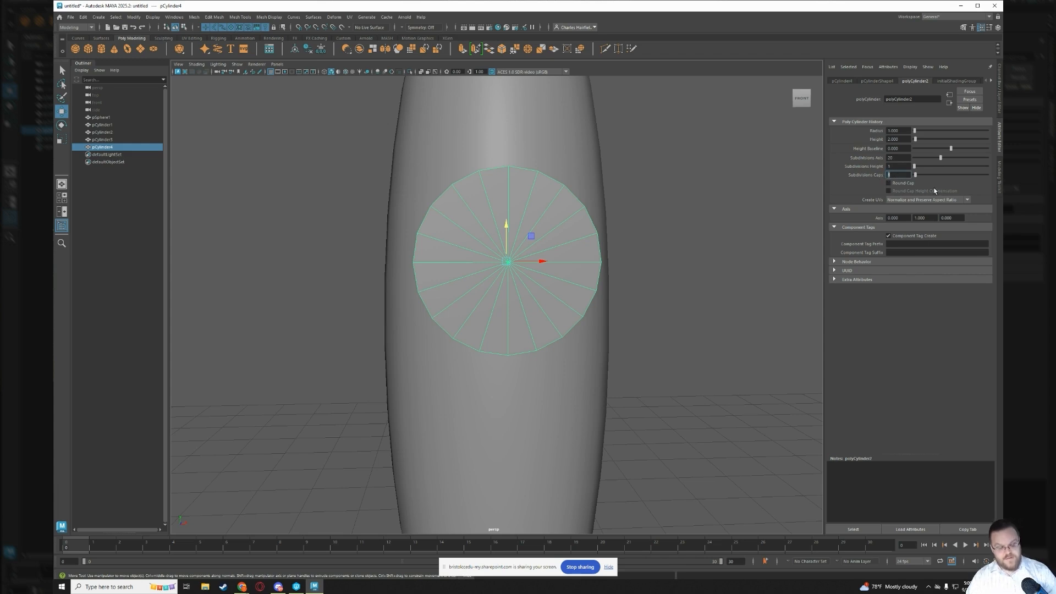
text(4)
key(Return)
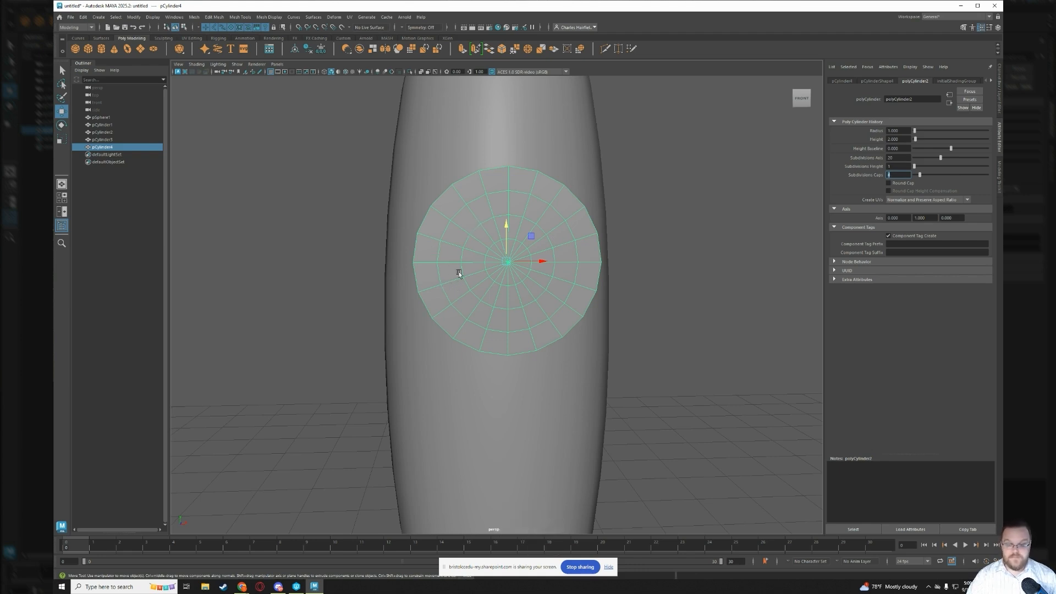
Switch the porthole to edge editing and scale the cap's outermost inner edge loop outward, close to the rim.
right_drag(618, 196, 613, 175)
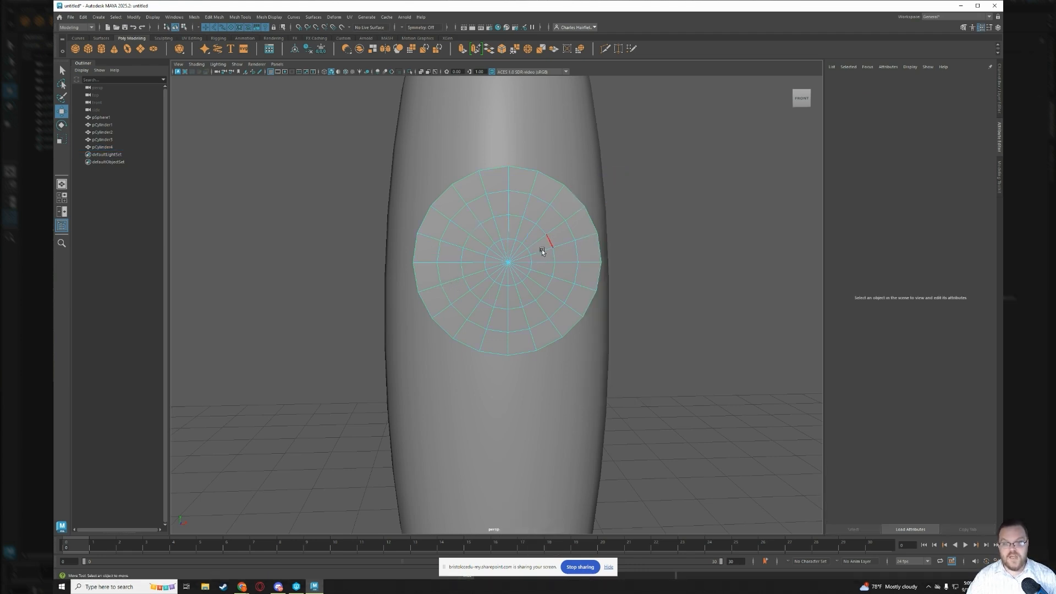
double_click(475, 202)
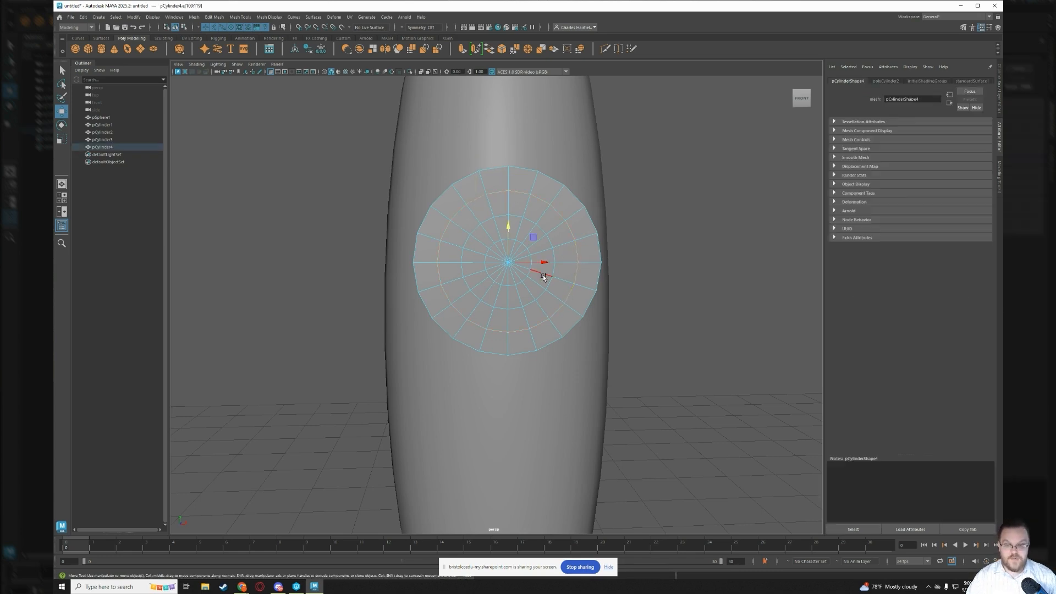
key(r)
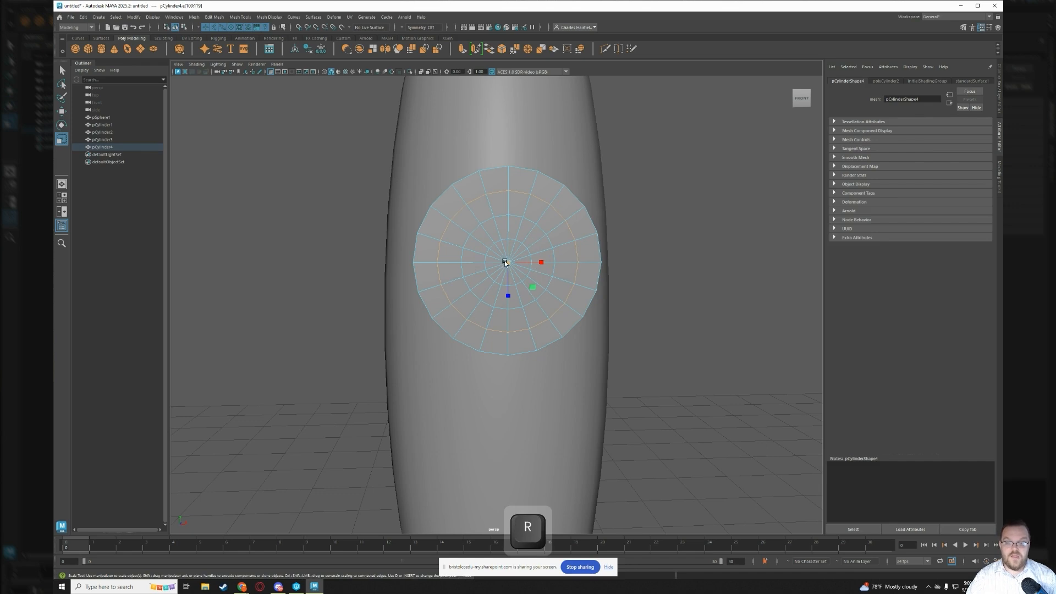
drag(507, 262, 532, 262)
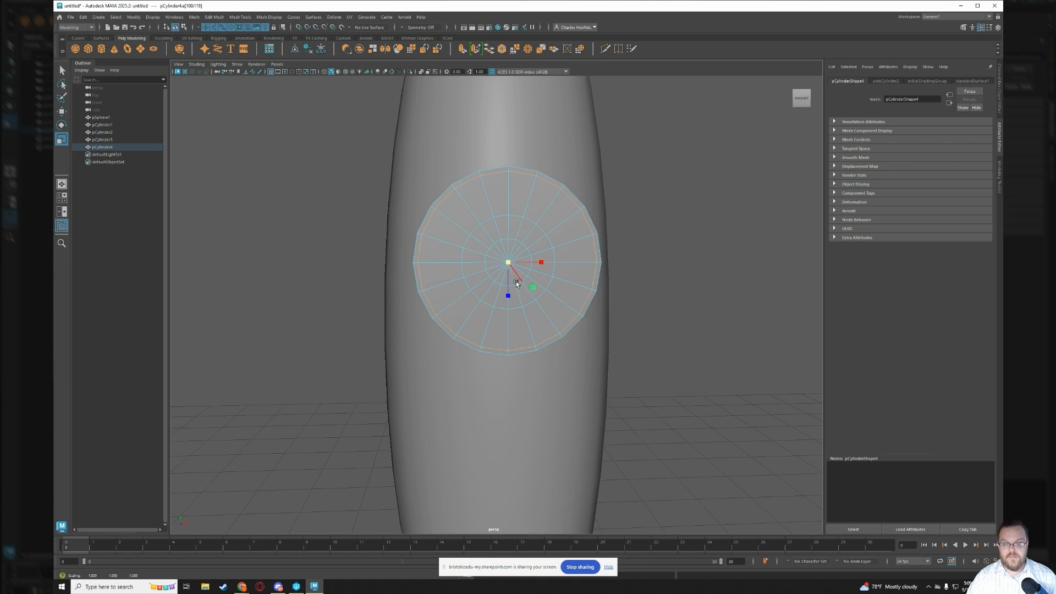
Scale the next edge loop on the porthole cap outward until it sits just inside the previous loop.
double_click(490, 304)
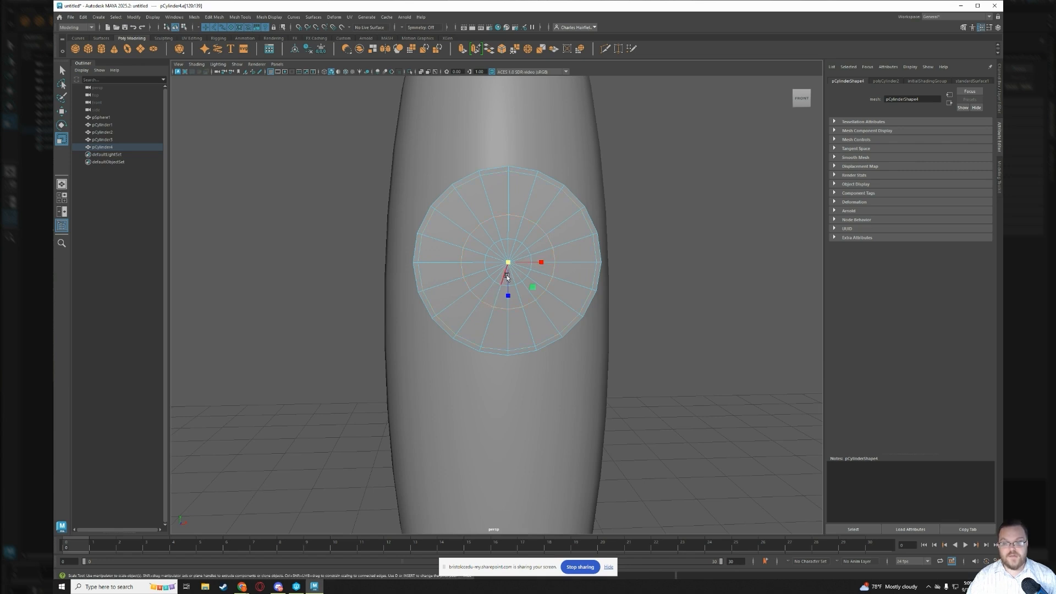
drag(505, 264, 545, 275)
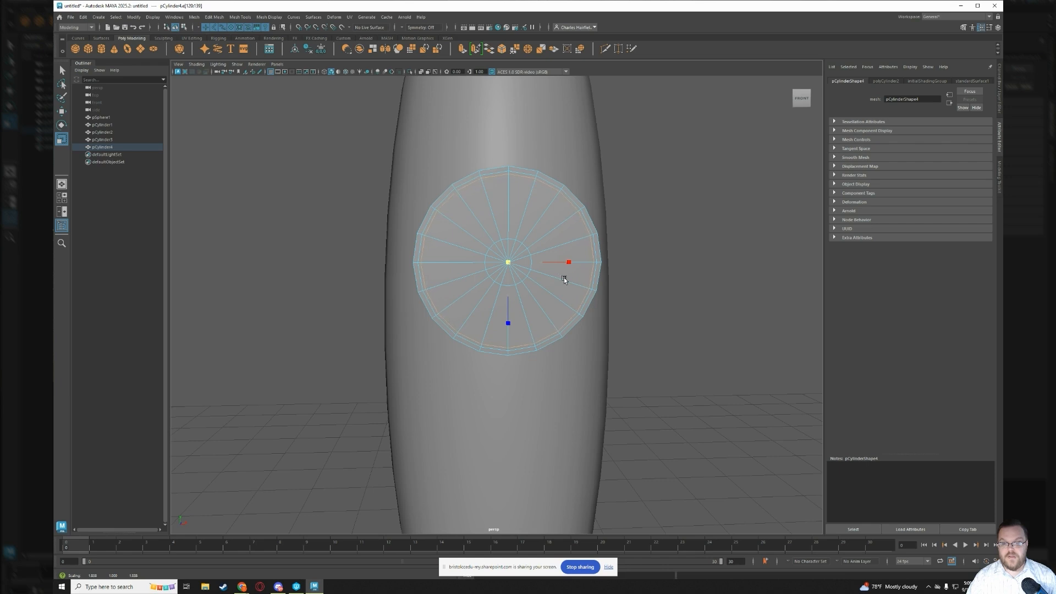
drag(563, 279, 564, 279)
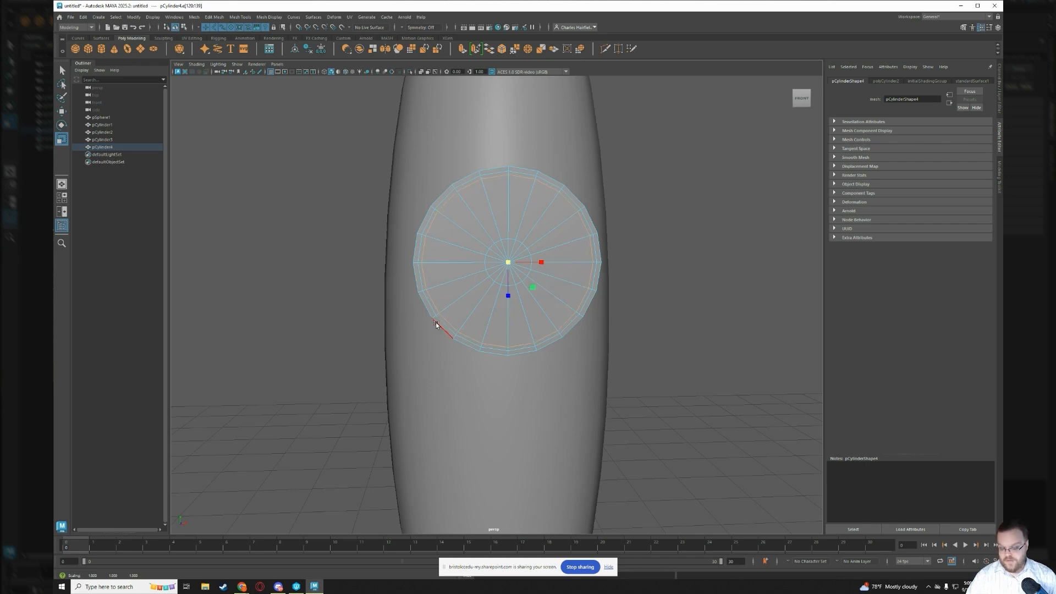
Push the selected edge loop back into the porthole to form a recessed edge inside the rim.
key(w)
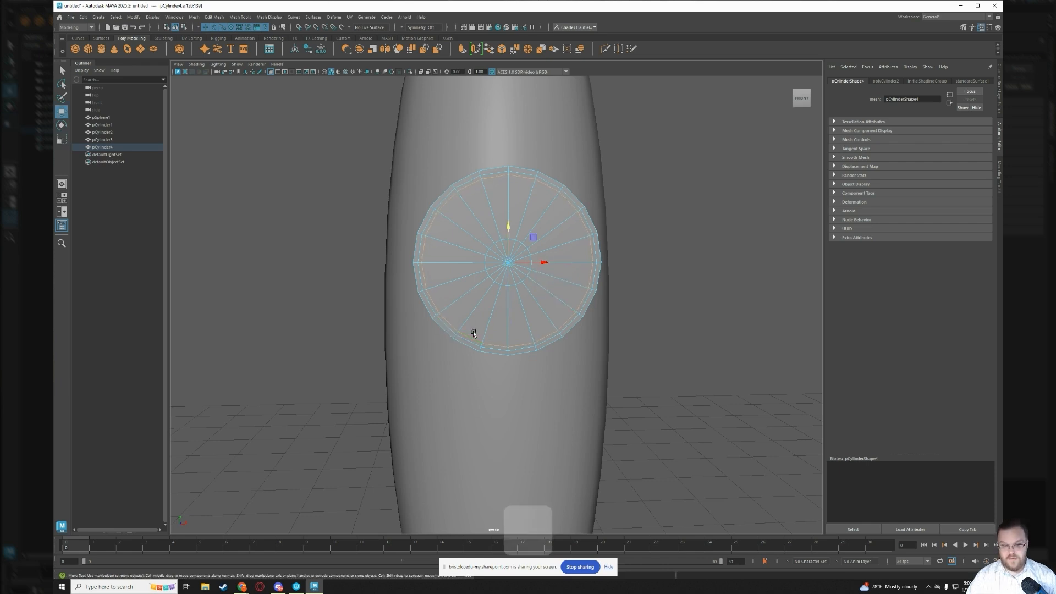
alt+drag(470, 308, 508, 316)
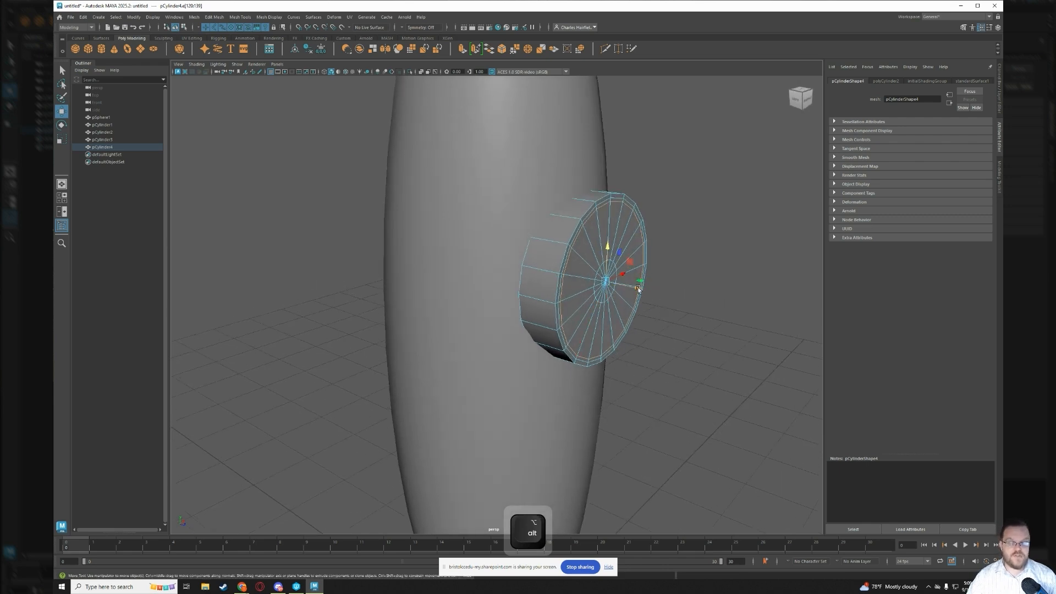
drag(639, 291, 631, 288)
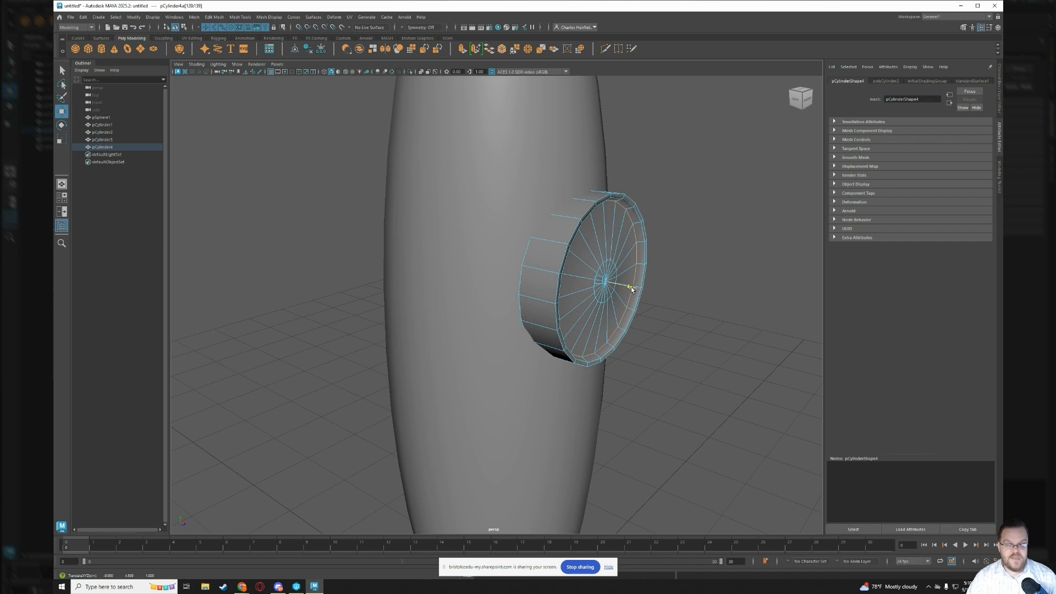
drag(631, 288, 631, 288)
Scale the porthole's innermost edge loop outward to about half the cap's radius, and clear the selection.
alt+drag(643, 341, 613, 339)
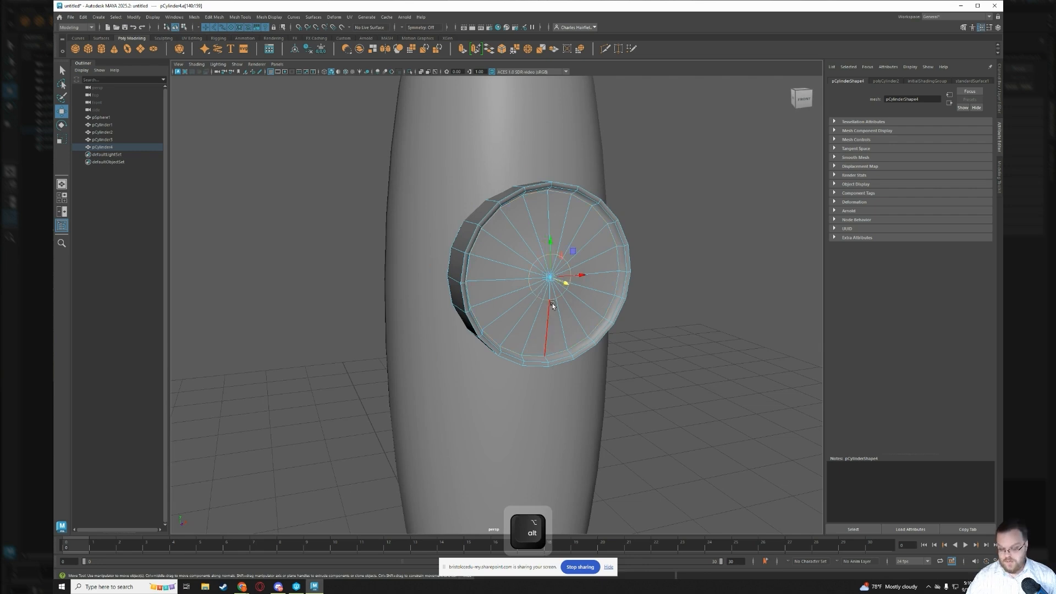
key(e)
key(r)
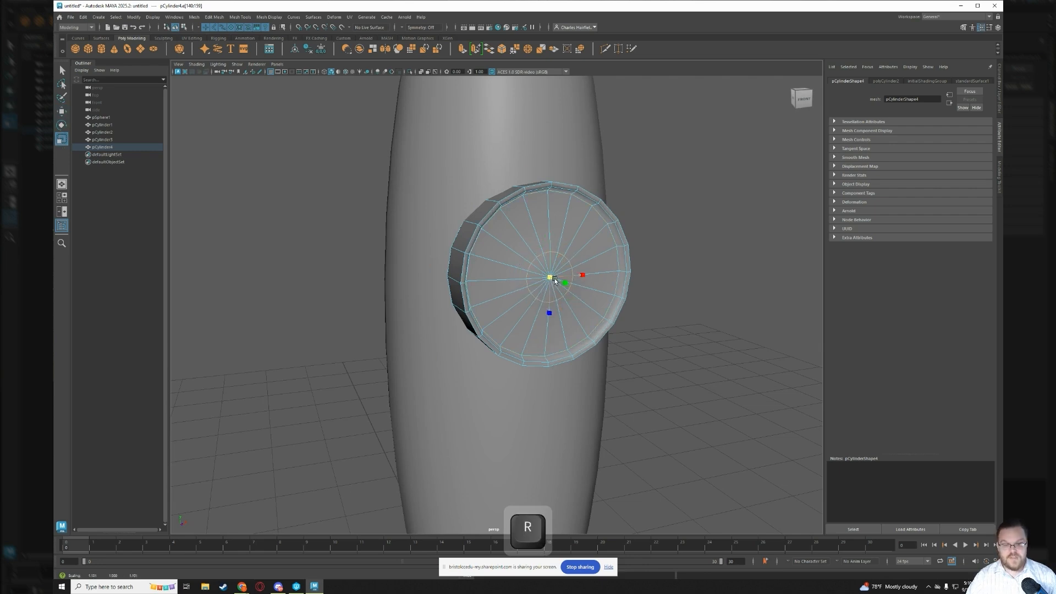
key(w)
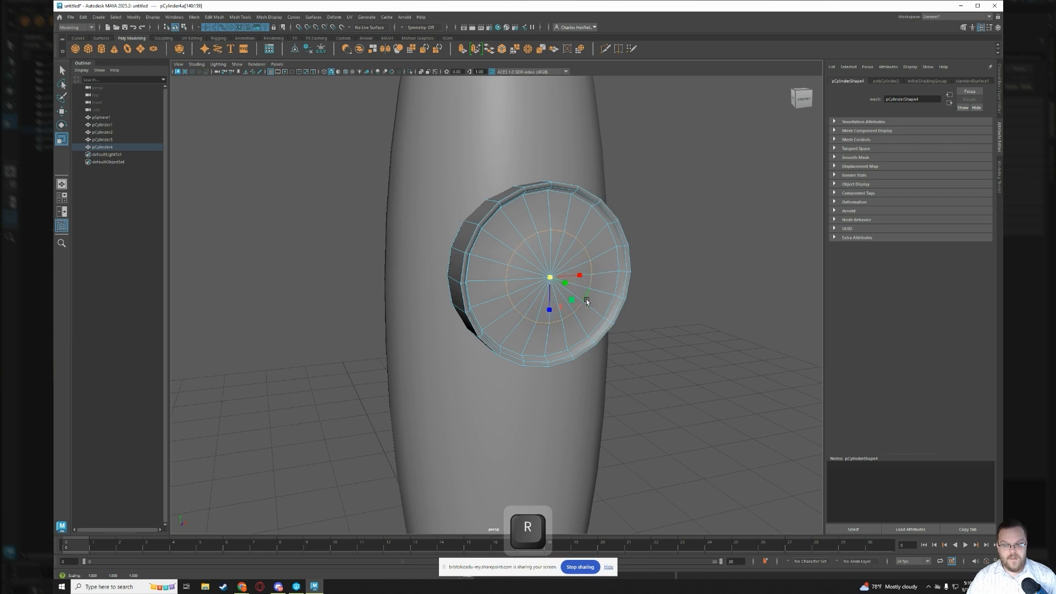
alt+drag(613, 351, 589, 335)
click(685, 323)
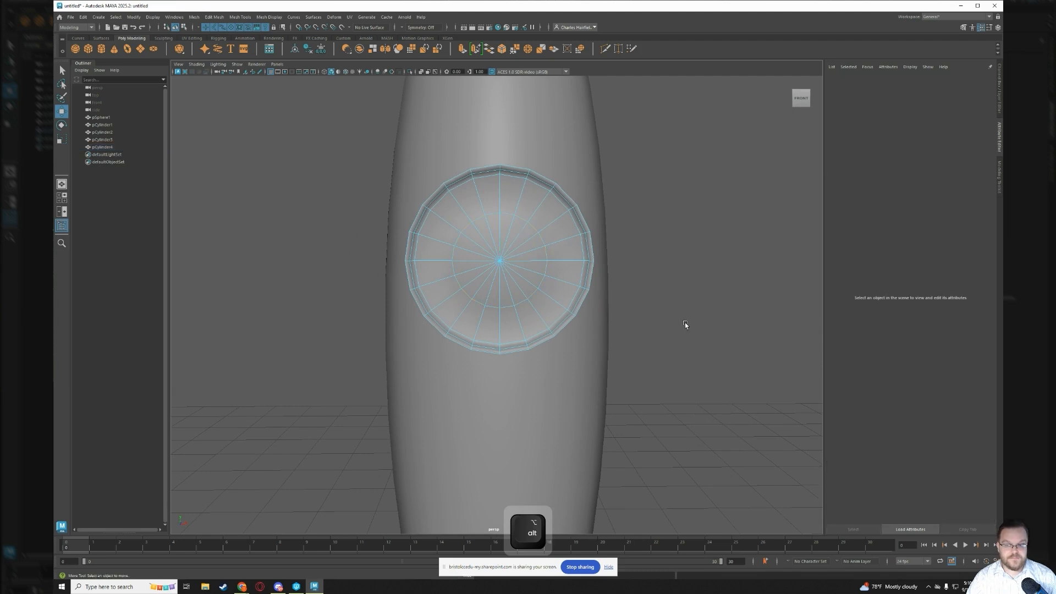
Add a polygon cone and raise it onto the top of the rocket's body as a nose cone.
scroll(652, 336, down, 7)
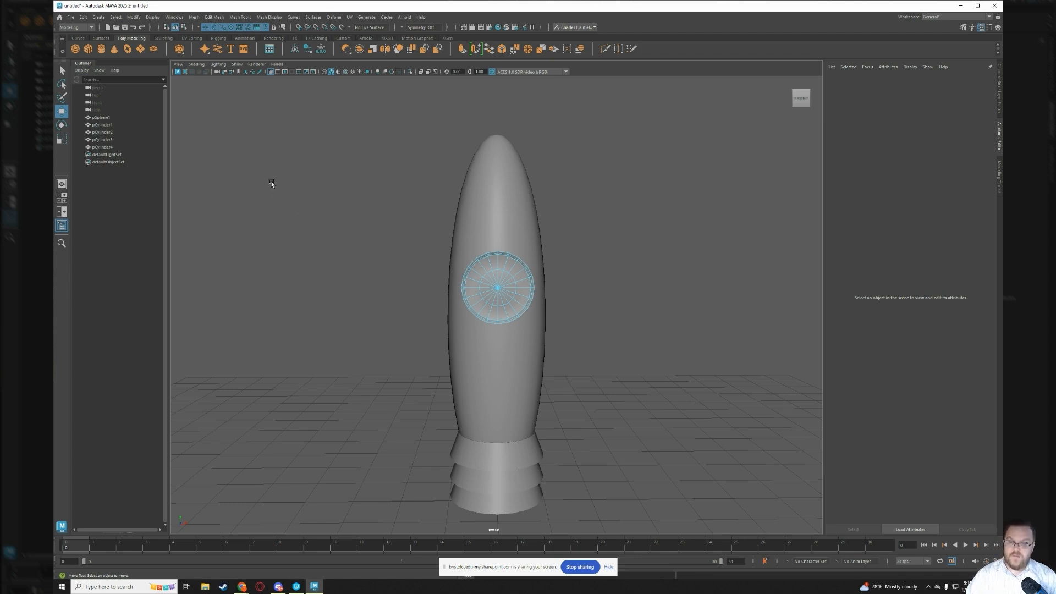
click(114, 48)
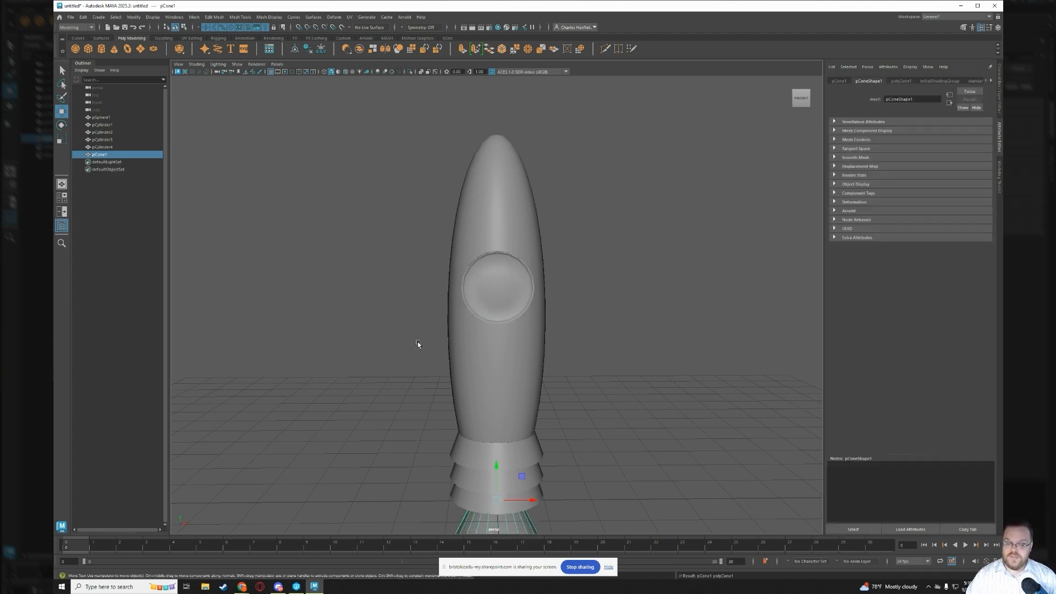
drag(497, 468, 495, 89)
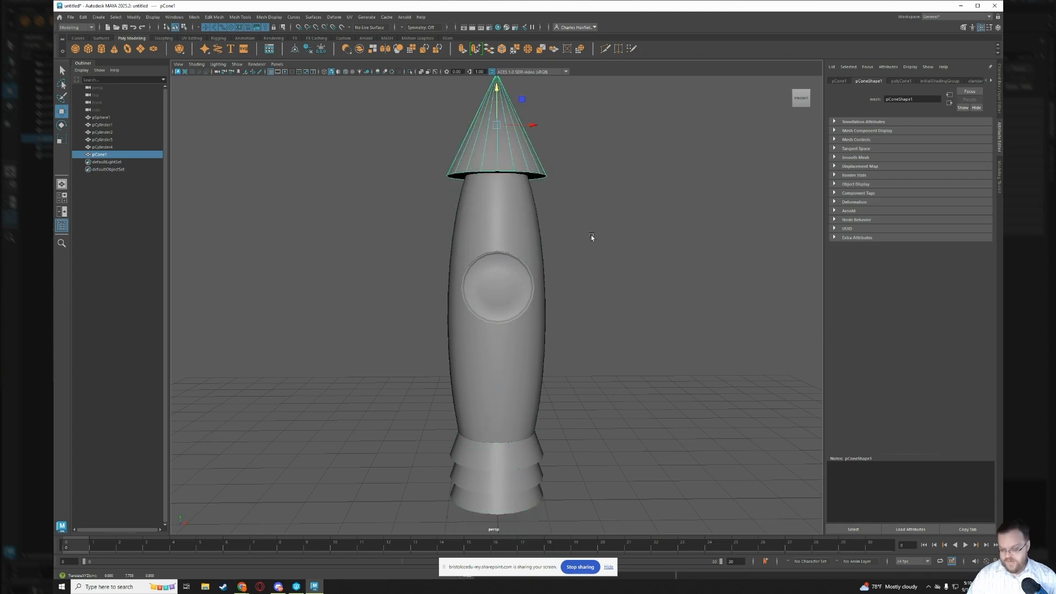
alt+drag(592, 236, 548, 183)
drag(488, 87, 499, 126)
Scale the nose cone down uniformly to about the width of the body's top, and nudge it up into place.
key(e)
key(r)
key(w)
alt+drag(509, 268, 500, 242)
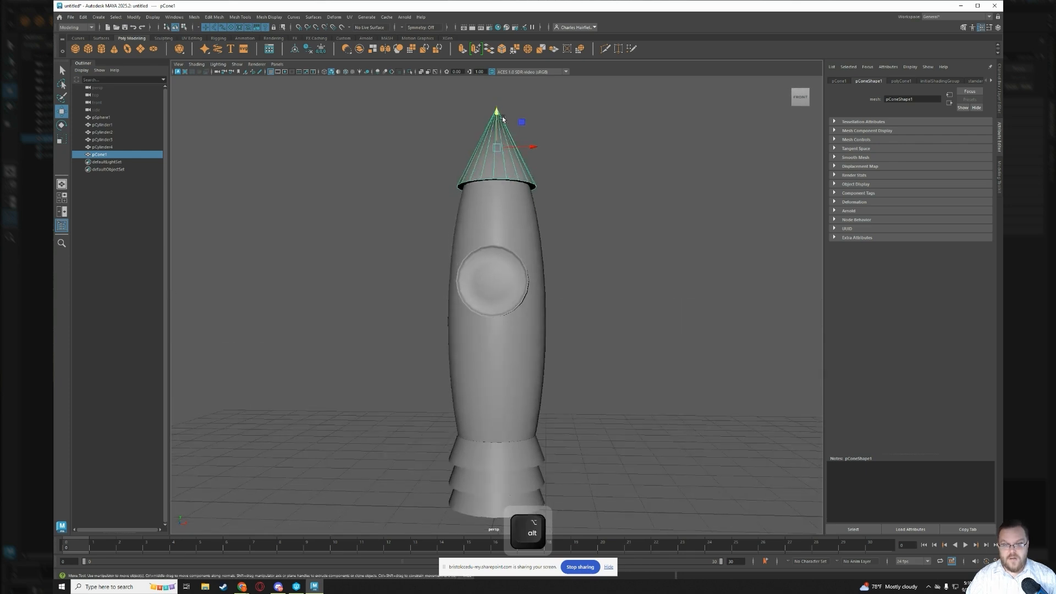
key(e)
key(r)
drag(496, 144, 487, 144)
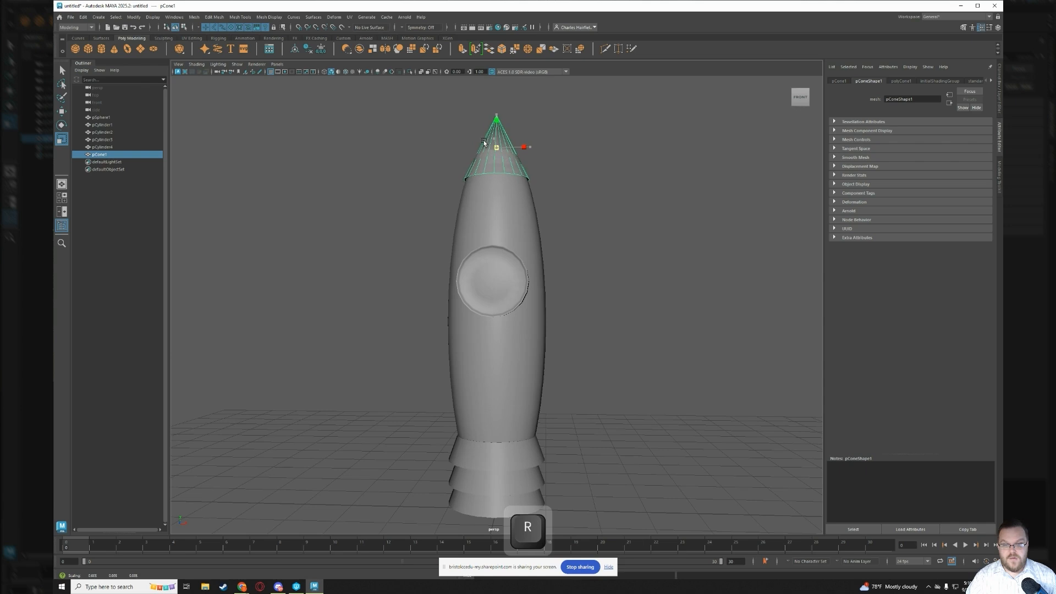
key(w)
drag(498, 114, 498, 110)
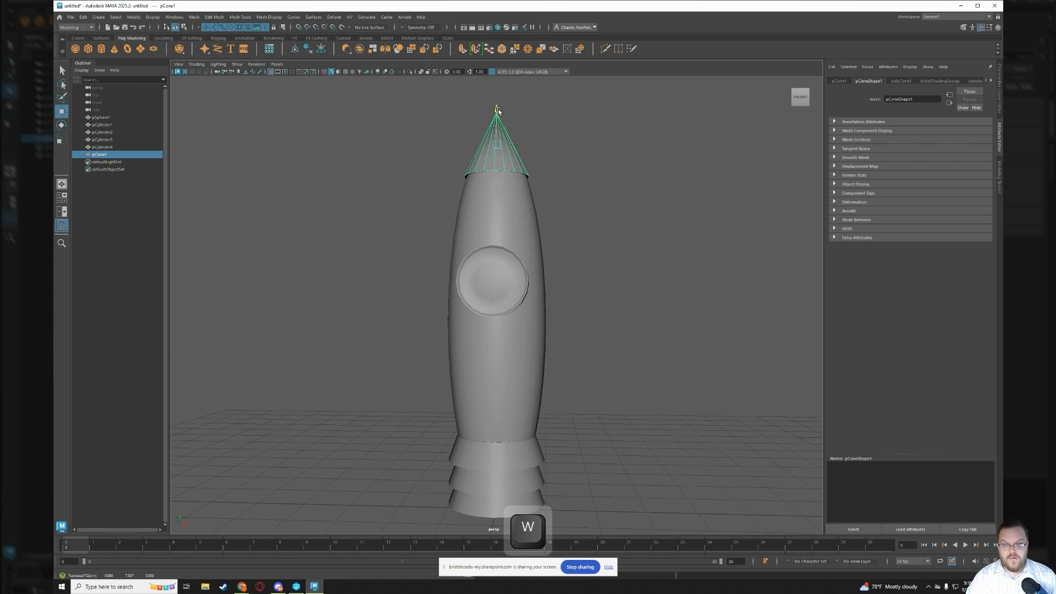
Fine-tune the nose cone's scale and height so its base rim sits flush around the rocket's body.
key(e)
key(r)
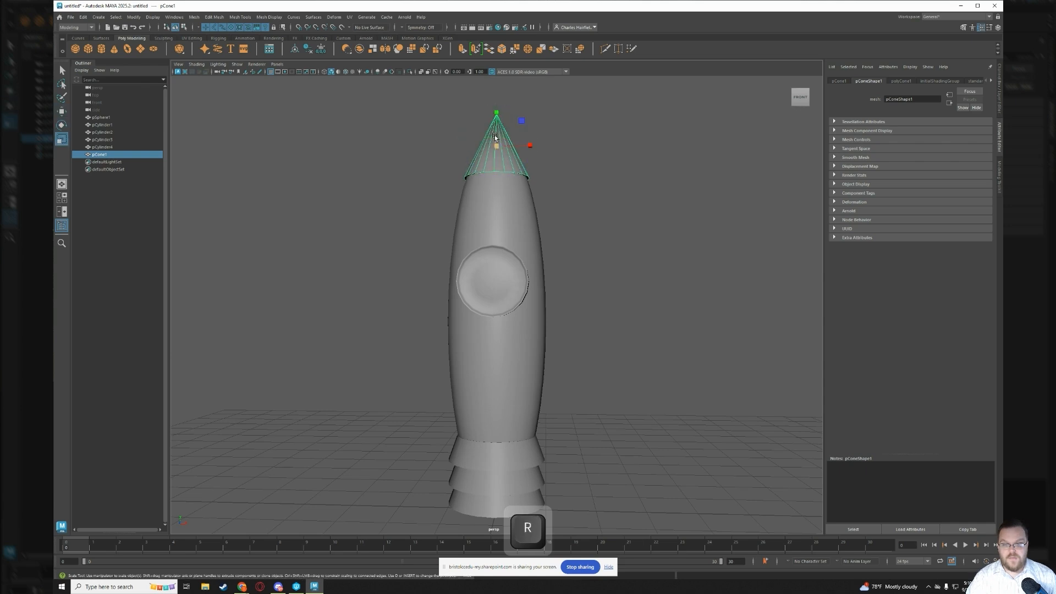
drag(497, 144, 499, 111)
key(w)
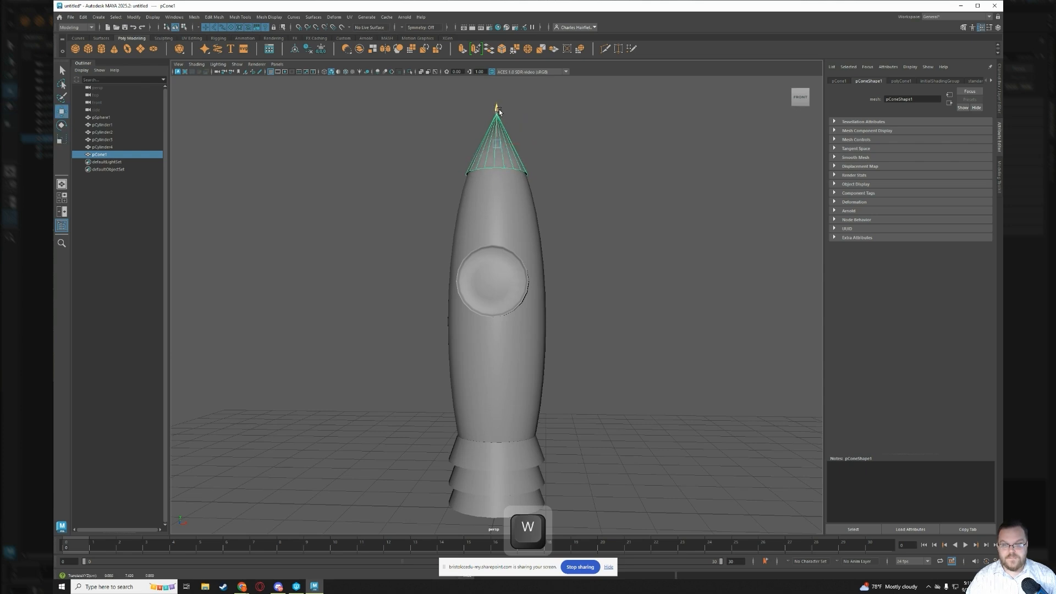
mouse_move(502, 197)
alt+mouse_down()
mouse_move(542, 204)
mouse_move(440, 229)
mouse_move(508, 206)
alt+mouse_up()
alt+drag(435, 122, 532, 180)
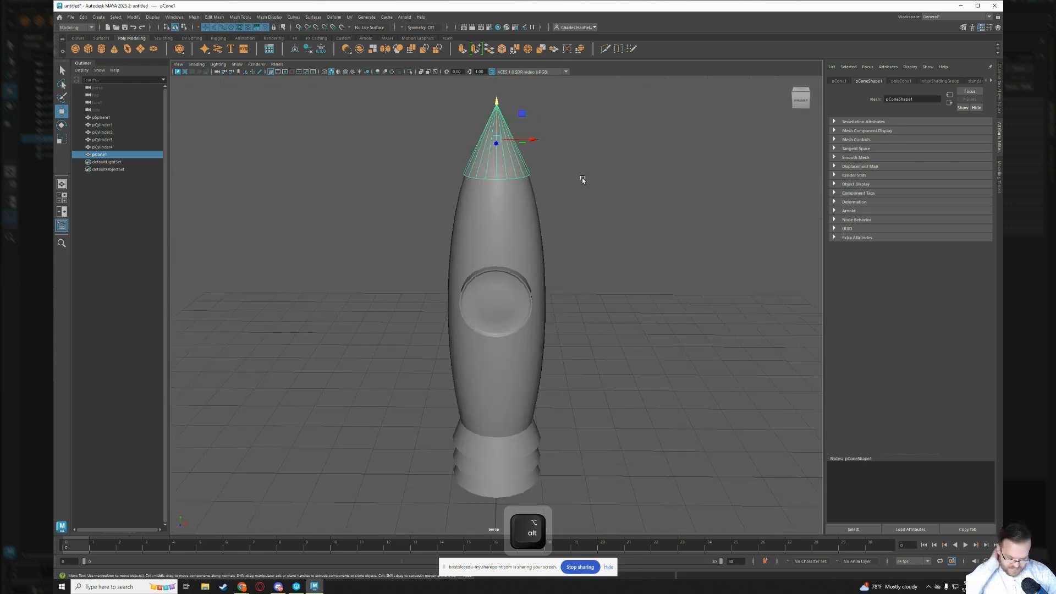
Set the nose cone's height subdivisions to 7.
click(901, 81)
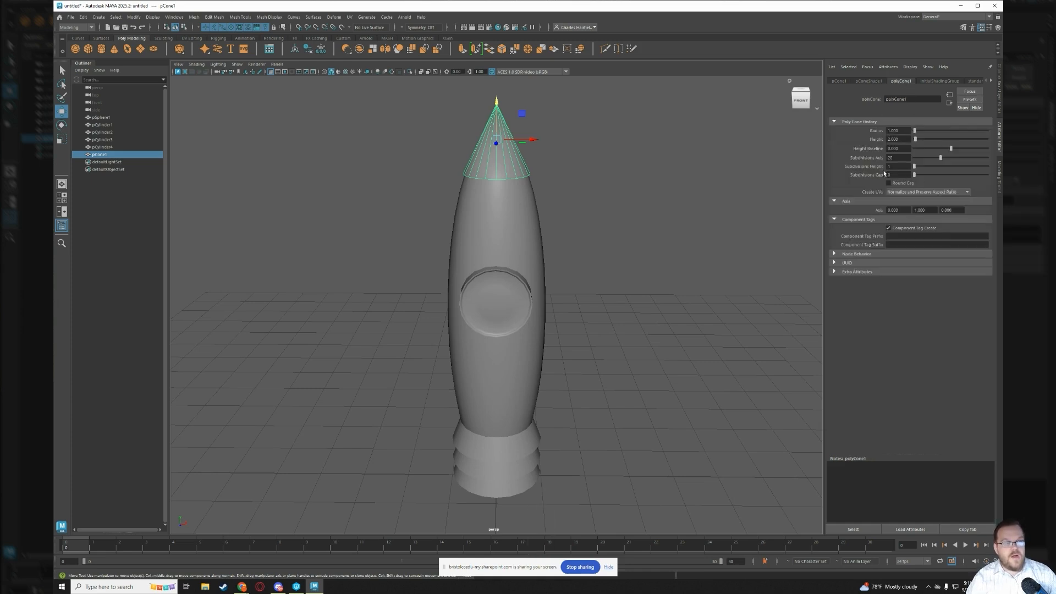
click(894, 167)
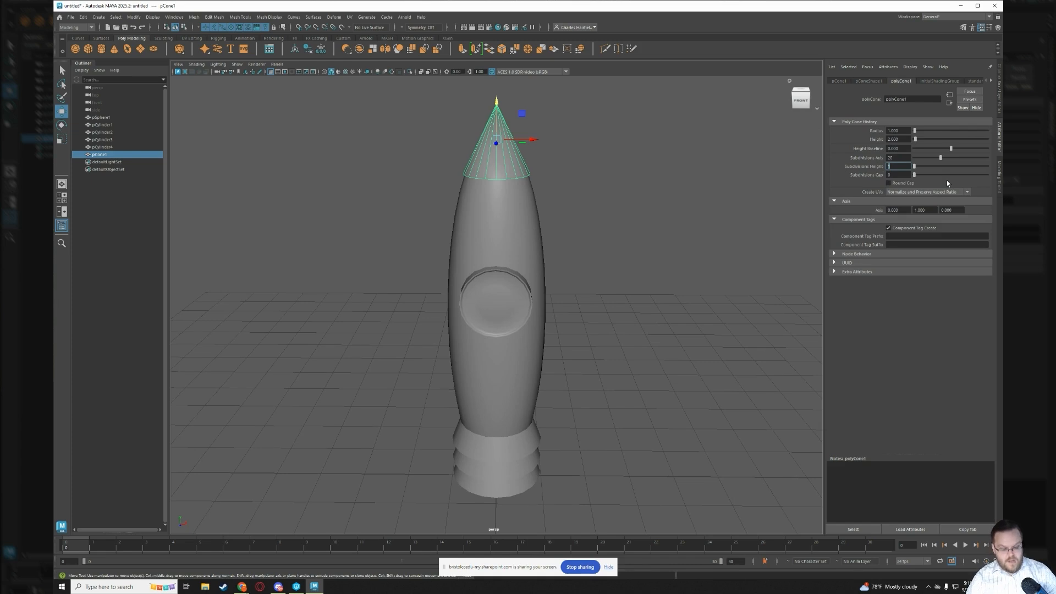
text(7)
key(Return)
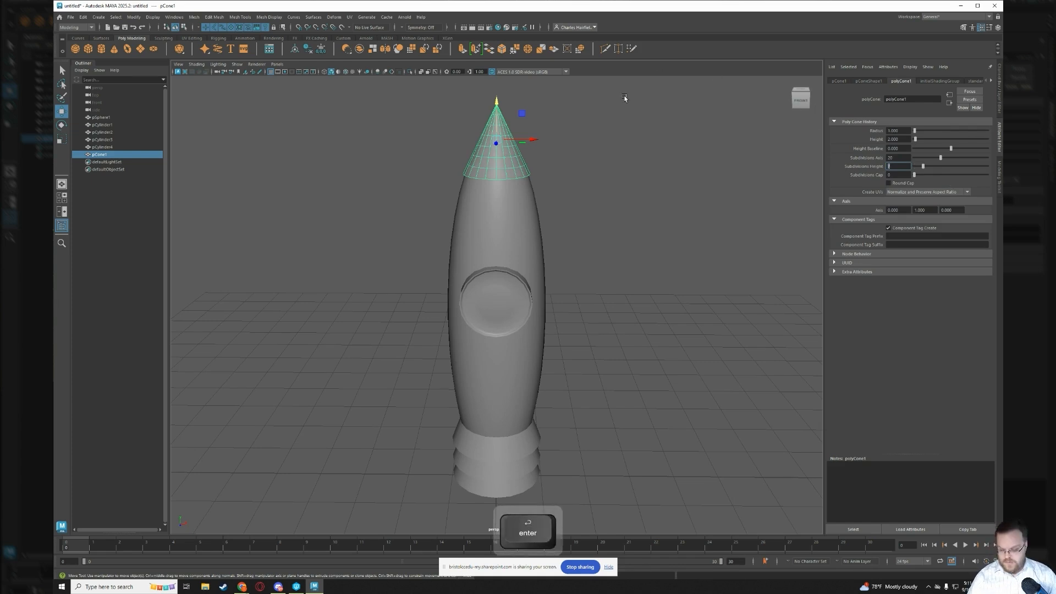
Switch the nose cone to vertex editing and select the single vertex at its tip.
scroll(512, 129, up, 2)
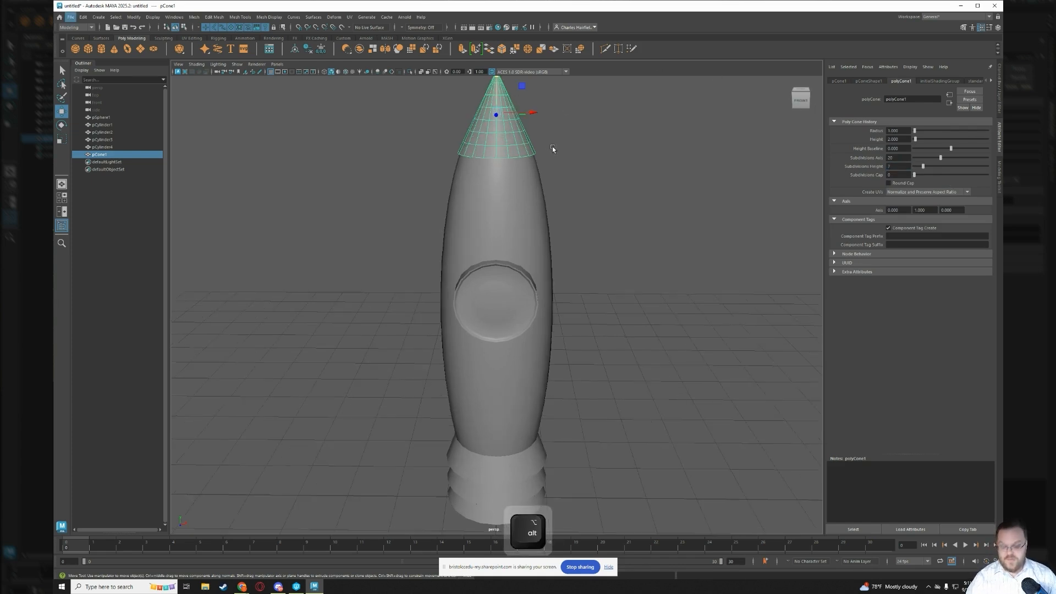
alt+drag(547, 137, 574, 133)
alt+middle_drag(575, 132, 602, 250)
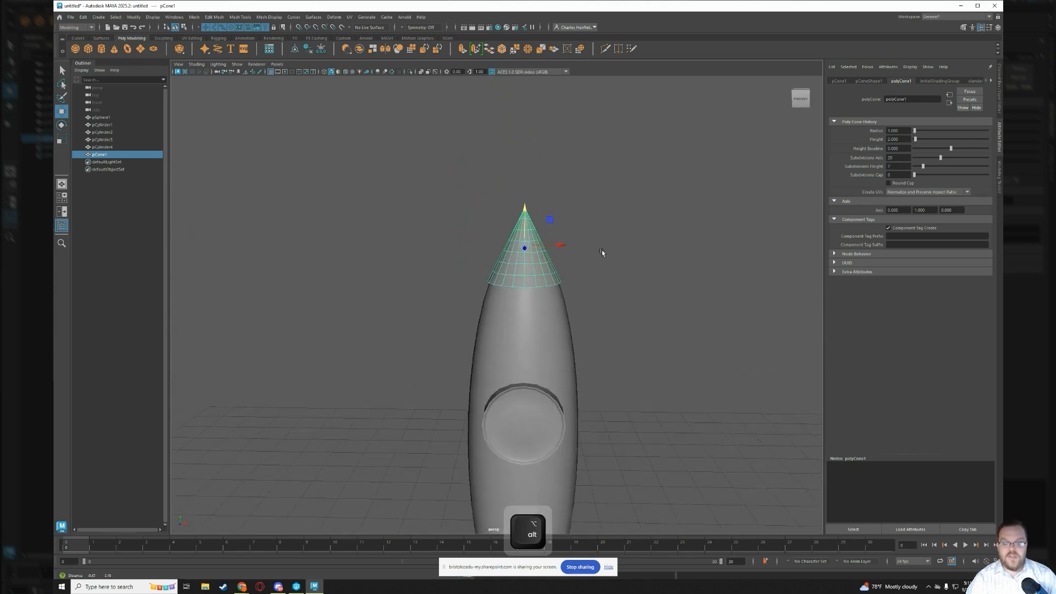
scroll(567, 230, up, 3)
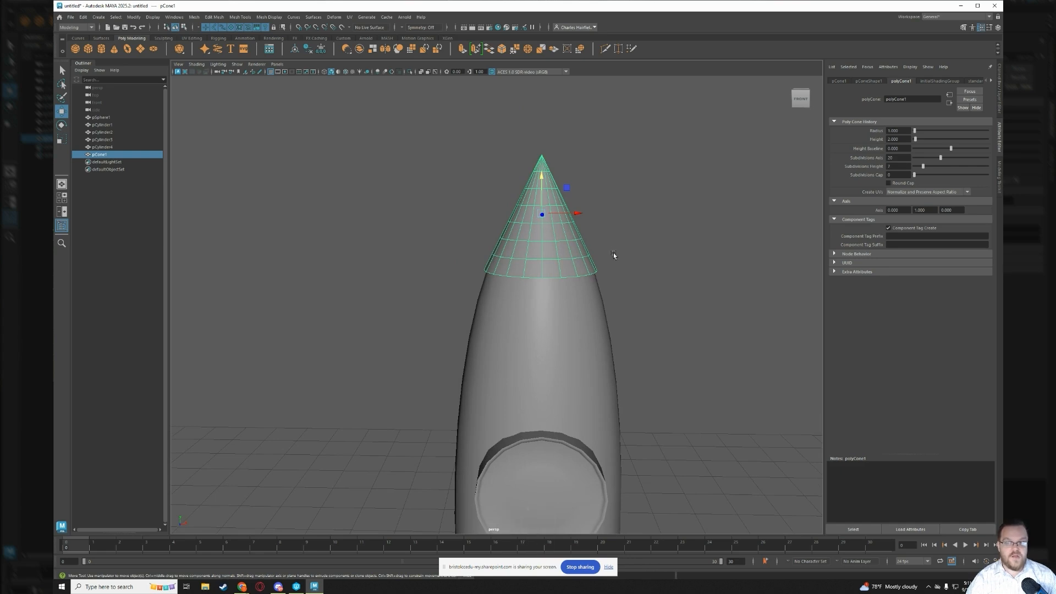
click(642, 222)
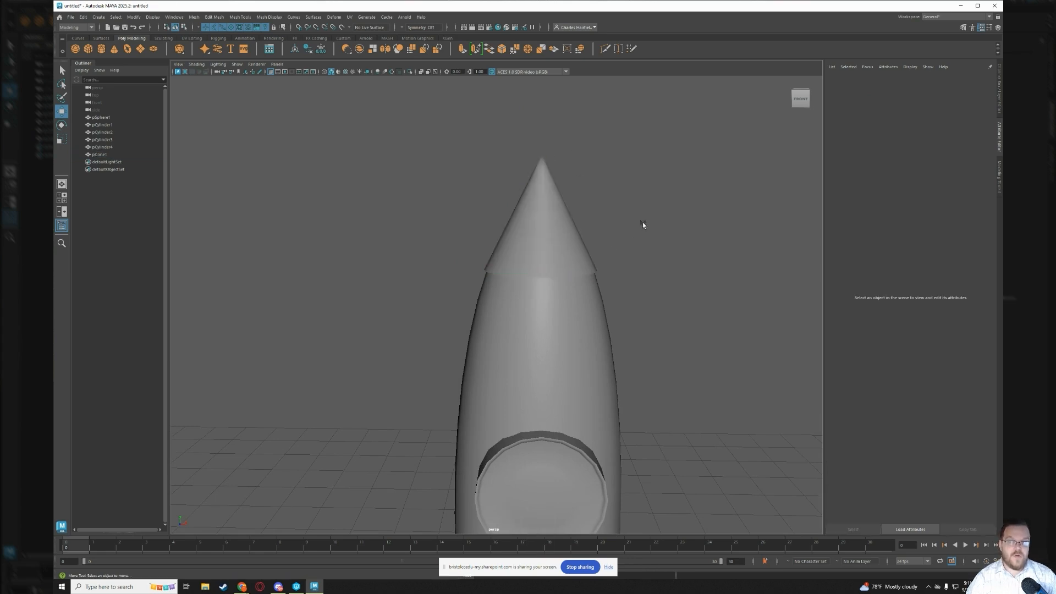
click(568, 223)
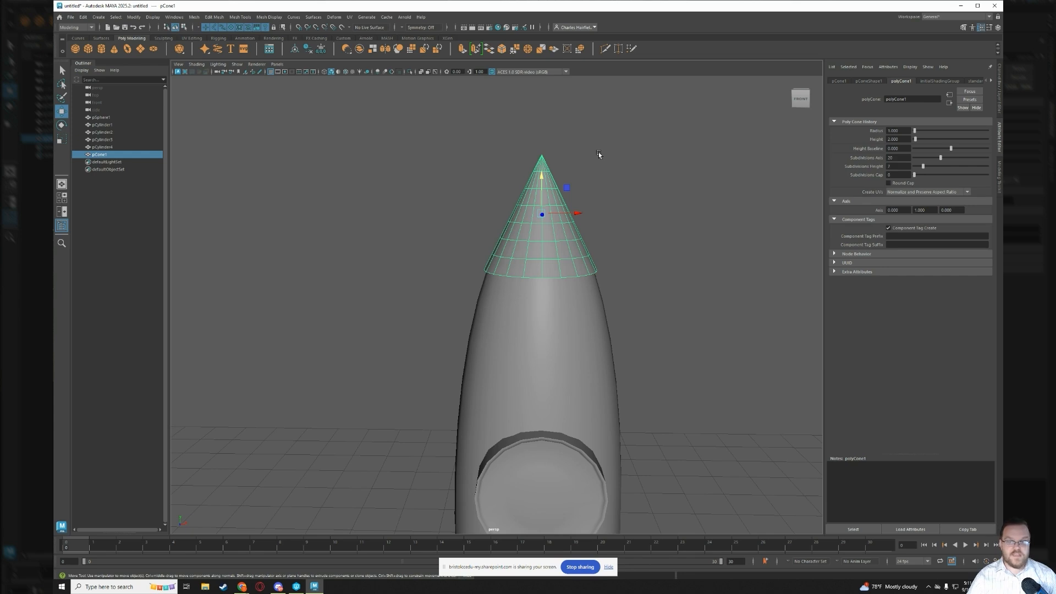
right_drag(592, 148, 566, 152)
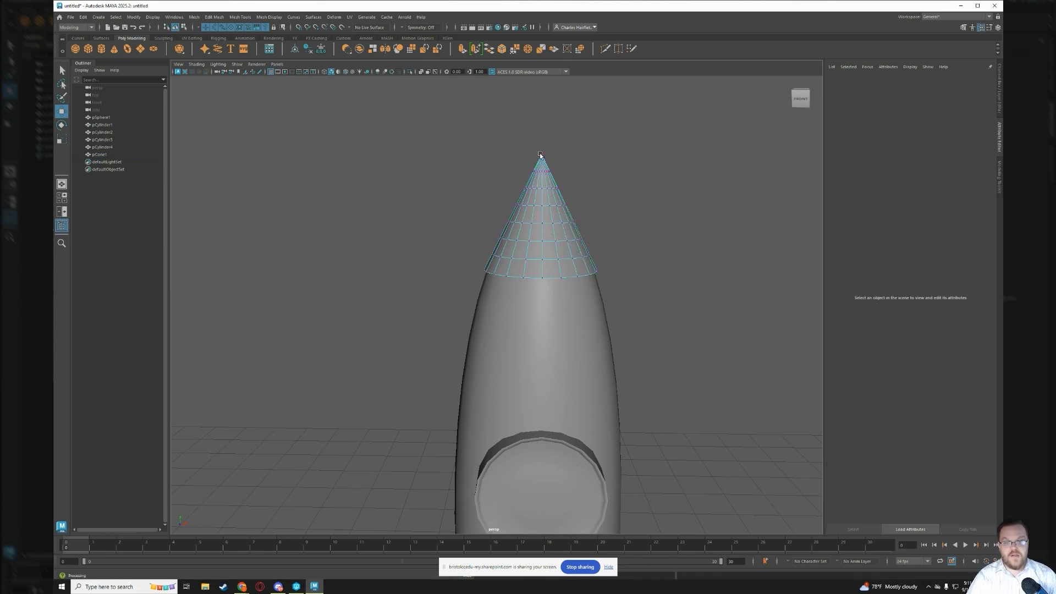
click(541, 155)
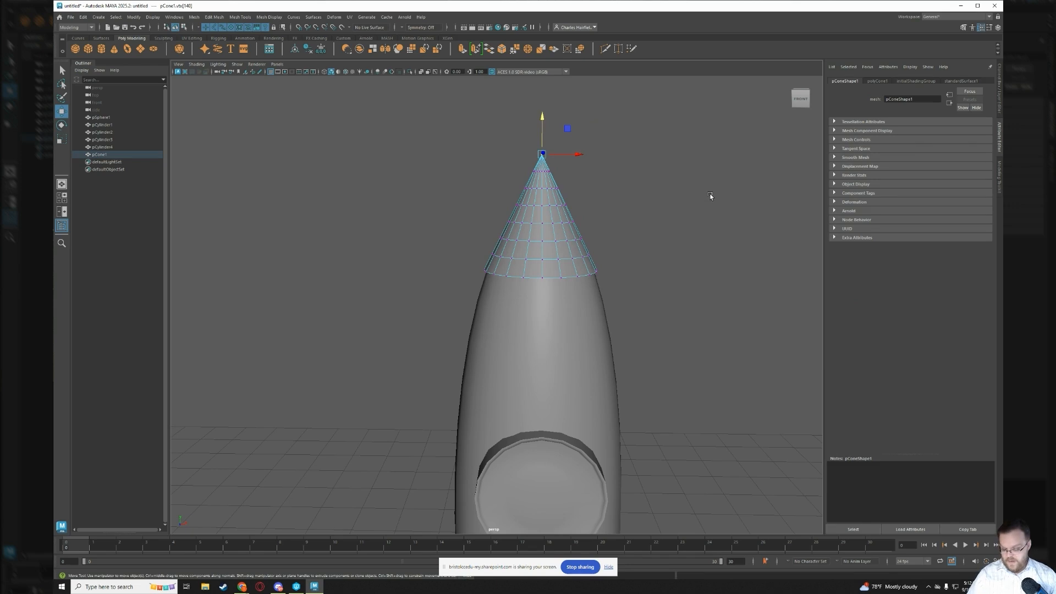
Turn on soft selection for the tip vertex and widen its falloff to reach almost down to the cone's base.
key(b)
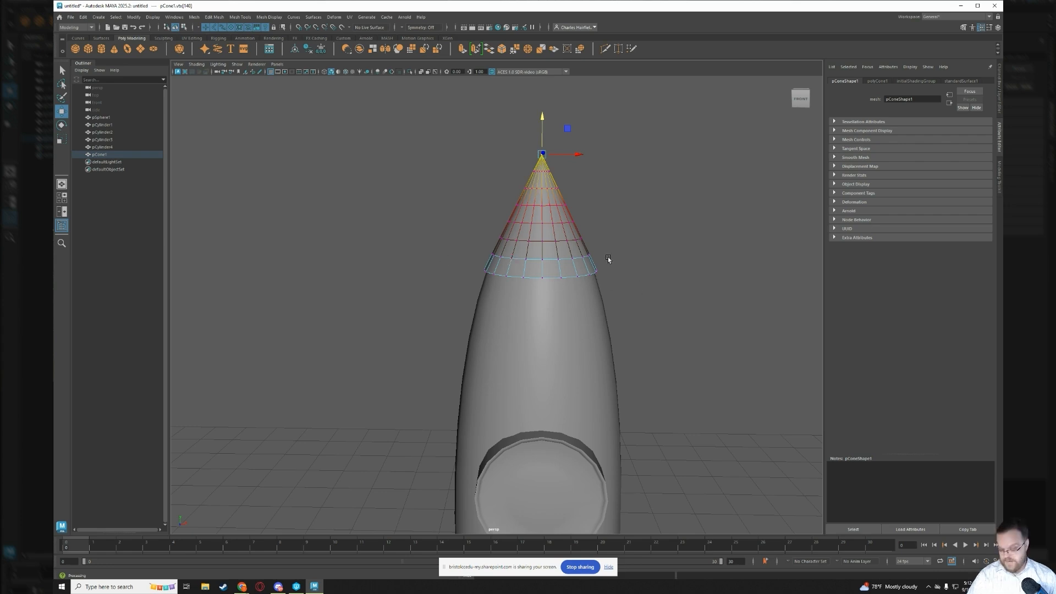
key(b)
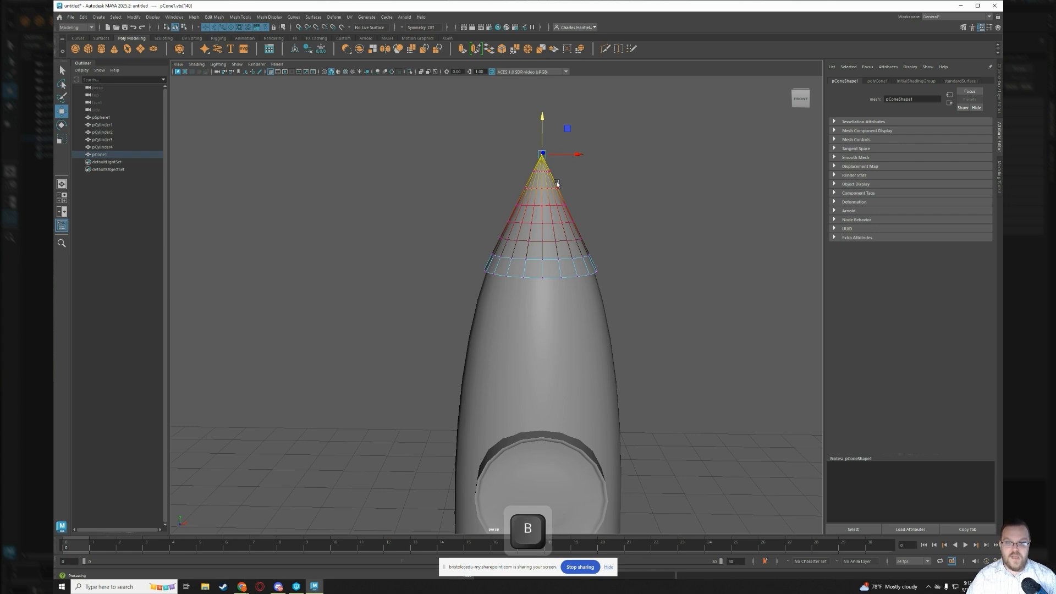
mouse_move(563, 168)
middle_down()
mouse_move(565, 196)
mouse_move(541, 154)
mouse_move(567, 148)
middle_up()
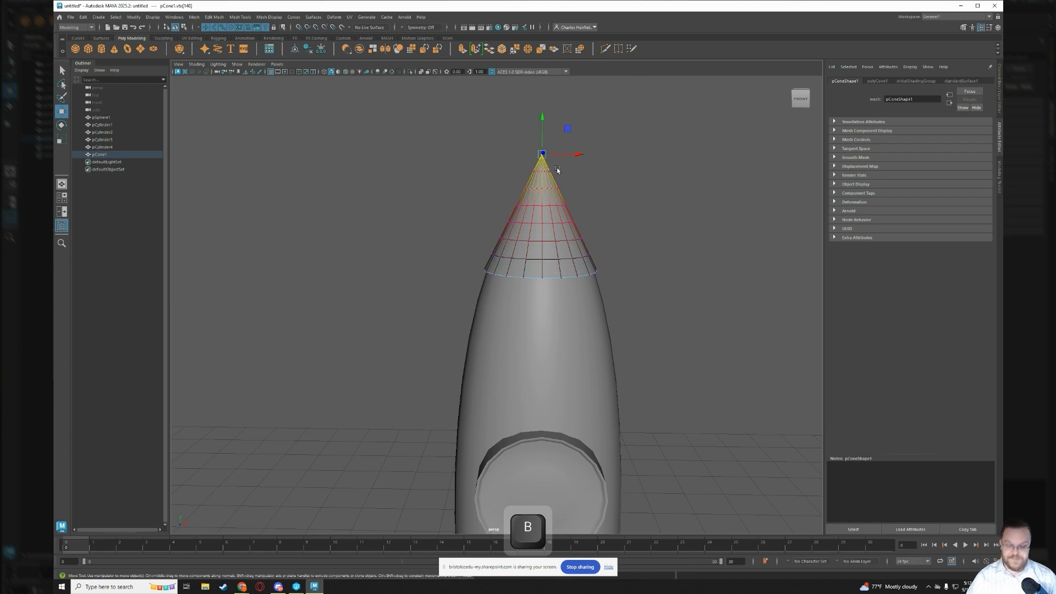
Scale the soft-selected tip vertically and pull it down to round off the nose cone, and clear the selection.
key(r)
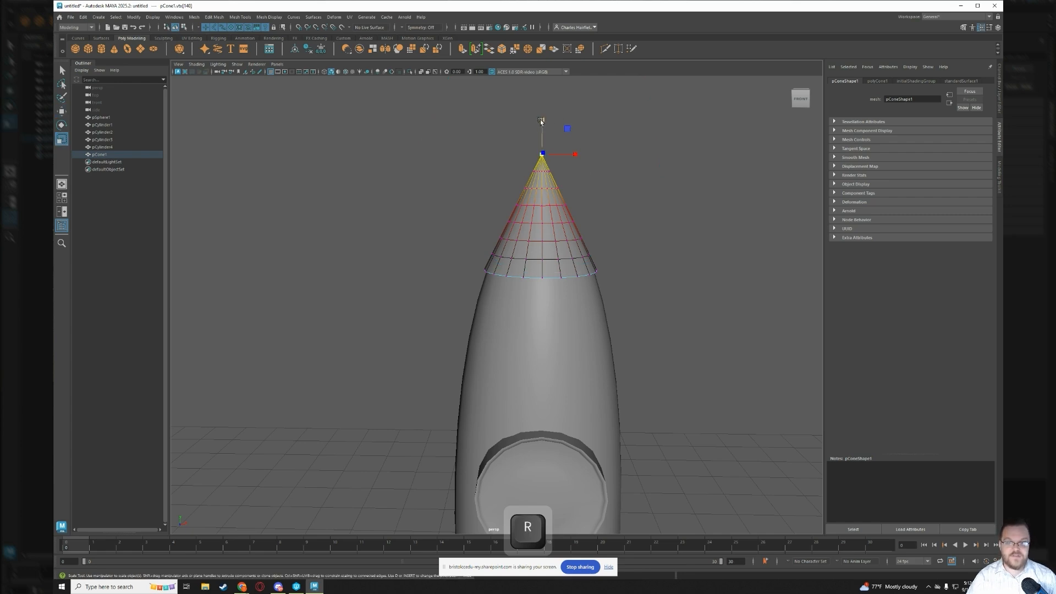
drag(542, 122, 544, 137)
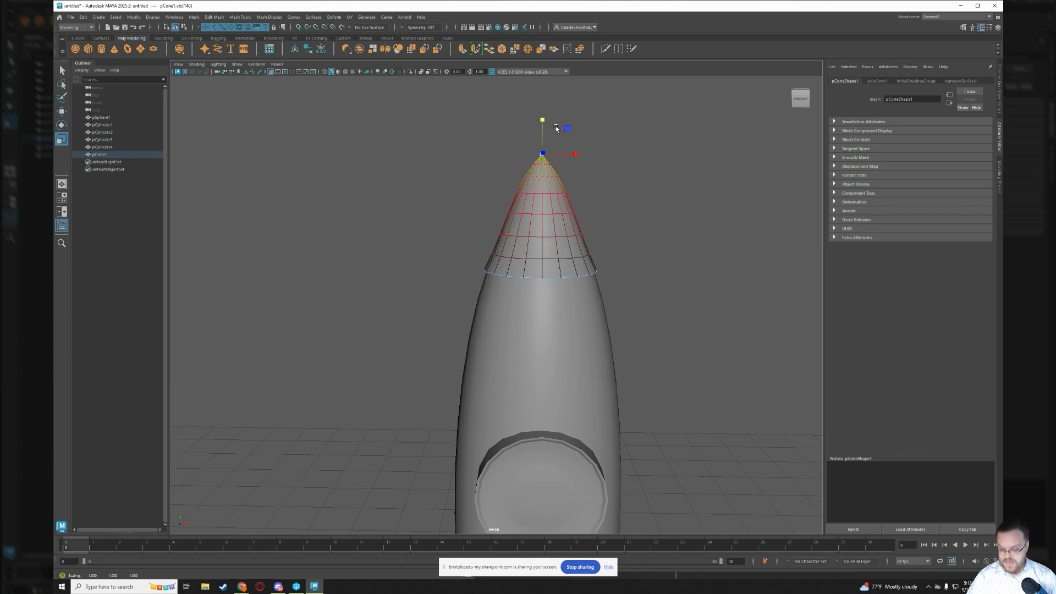
key(w)
drag(543, 119, 546, 157)
key(r)
key(w)
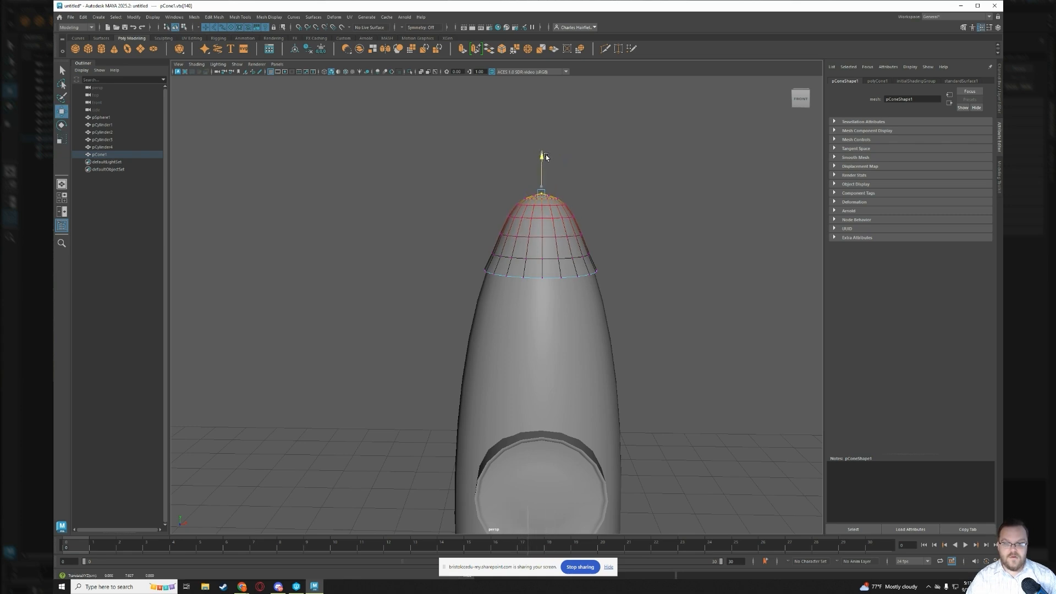
click(629, 266)
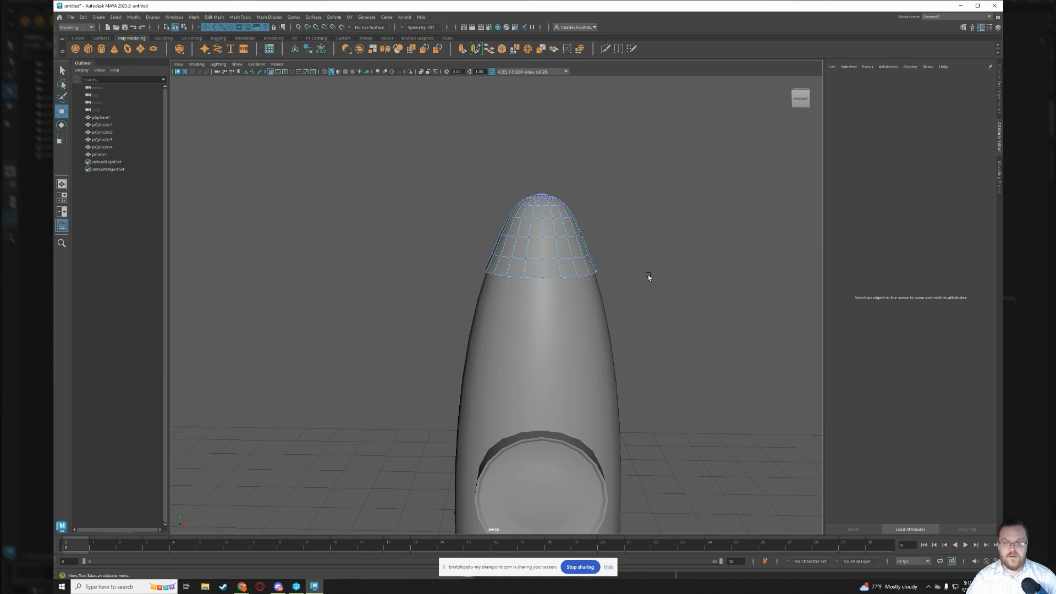
Examine the whole rocket with its rounded nose cone from different distances and angles.
alt+drag(640, 279, 544, 381)
scroll(602, 287, down, 6)
scroll(569, 340, down, 3)
scroll(528, 397, up, 5)
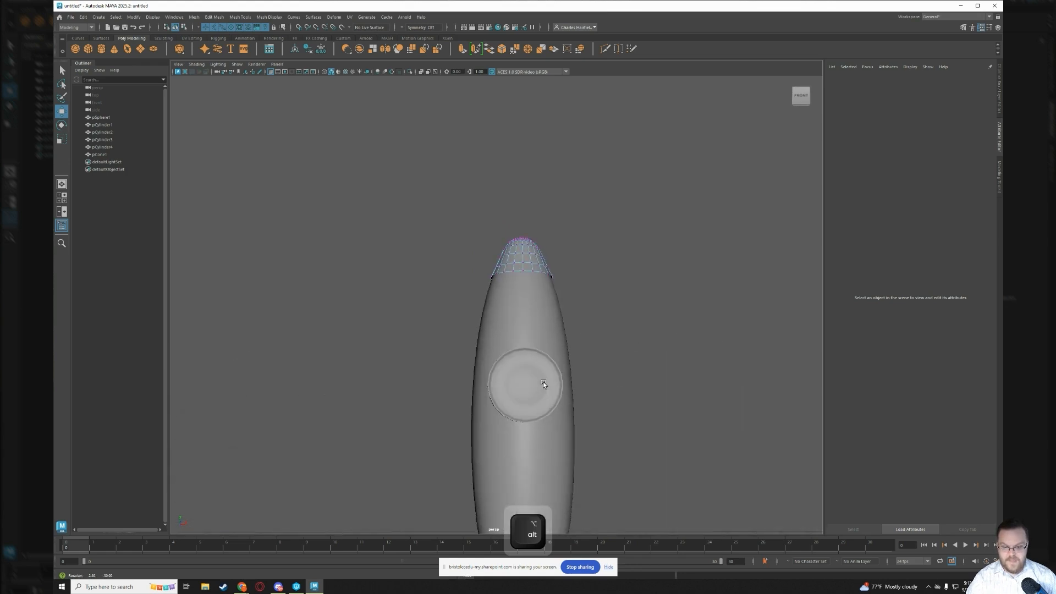
scroll(537, 402, down, 4)
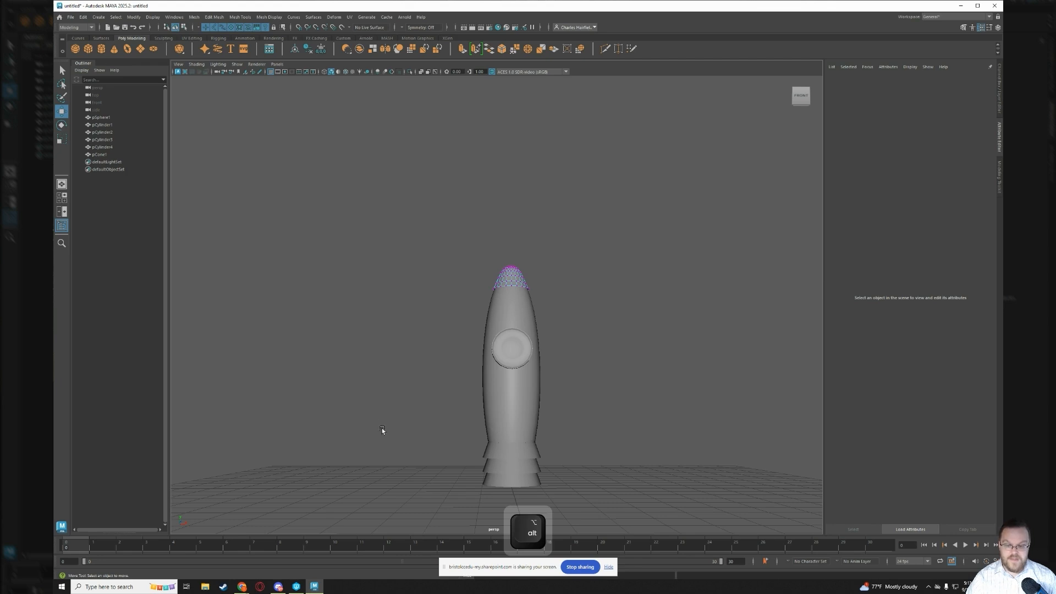
alt+drag(400, 439, 469, 427)
scroll(575, 461, up, 4)
alt+middle_drag(531, 458, 506, 373)
alt+drag(506, 373, 525, 385)
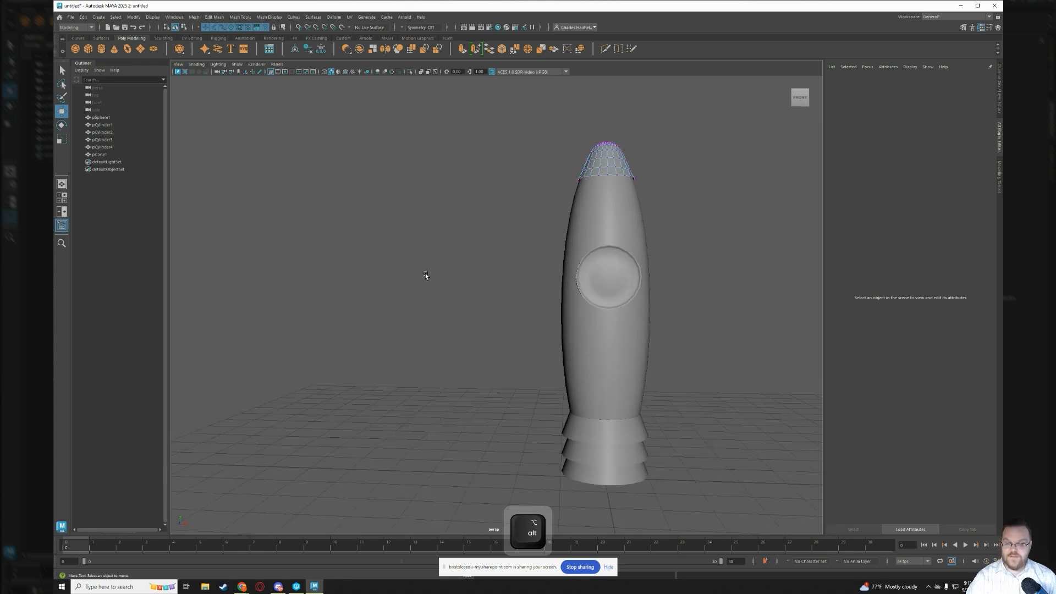
Add a polygon cube beside the rocket's lower body and set its width subdivisions to 11.
click(89, 49)
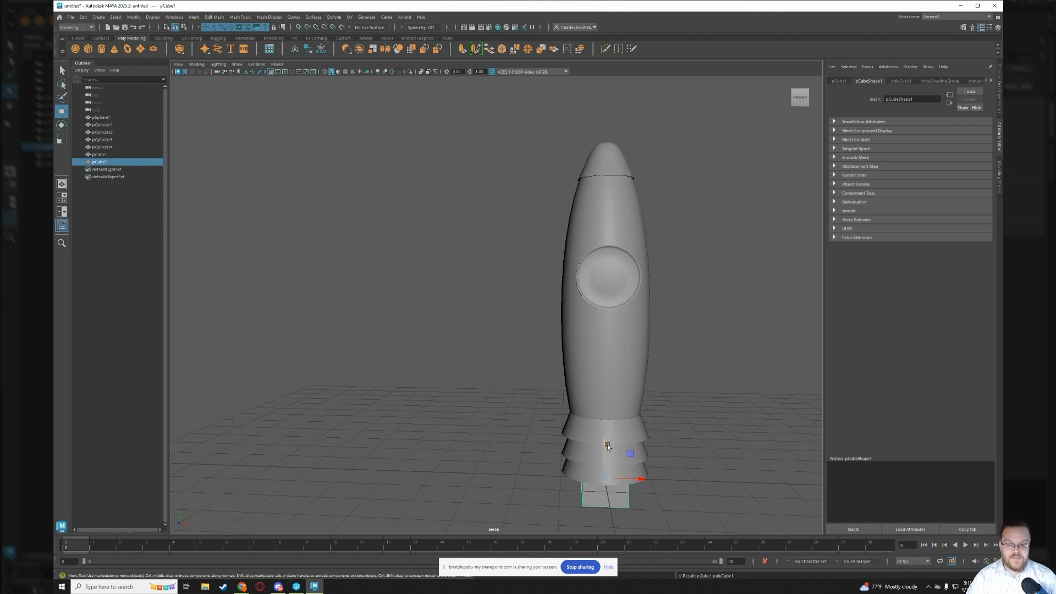
drag(638, 376, 574, 376)
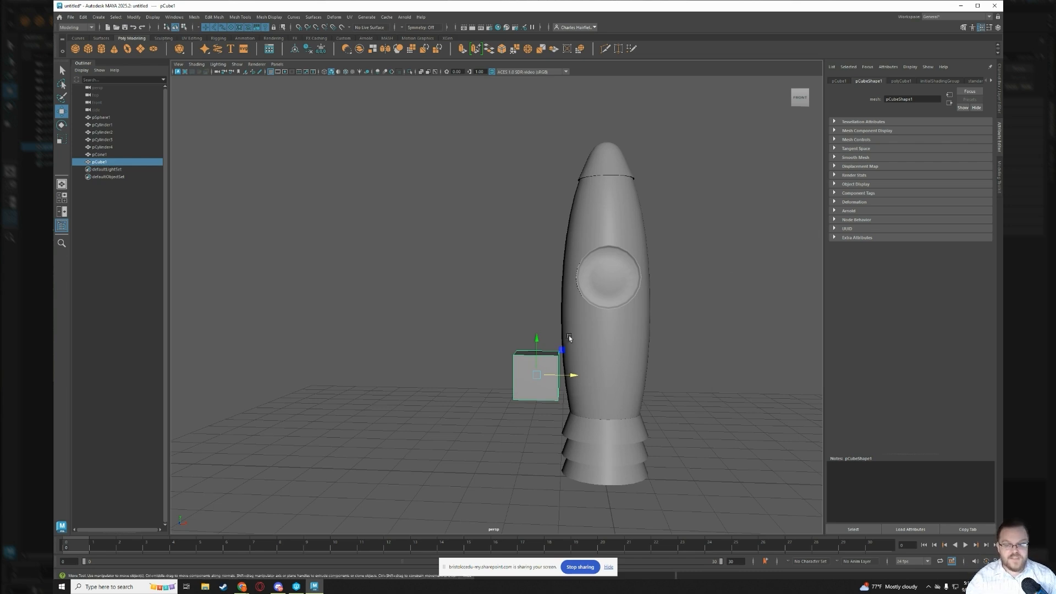
click(902, 81)
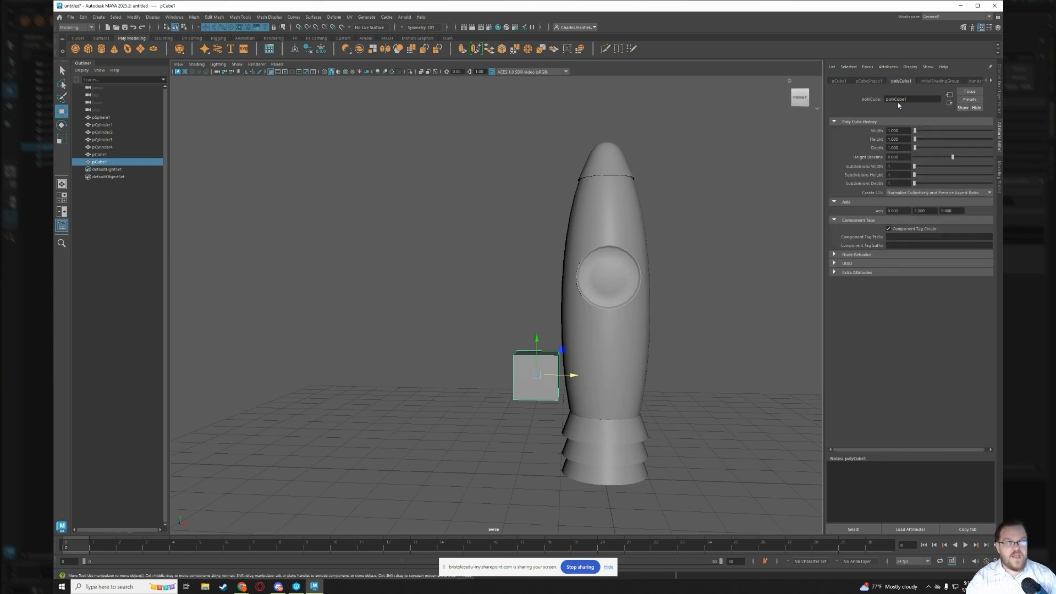
click(891, 168)
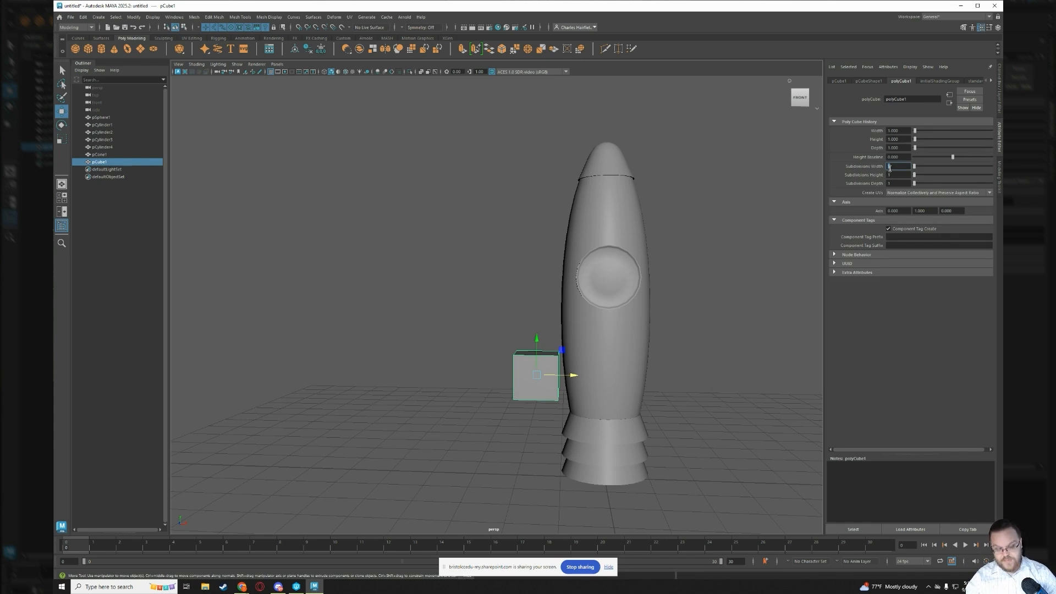
text(10)
key(Return)
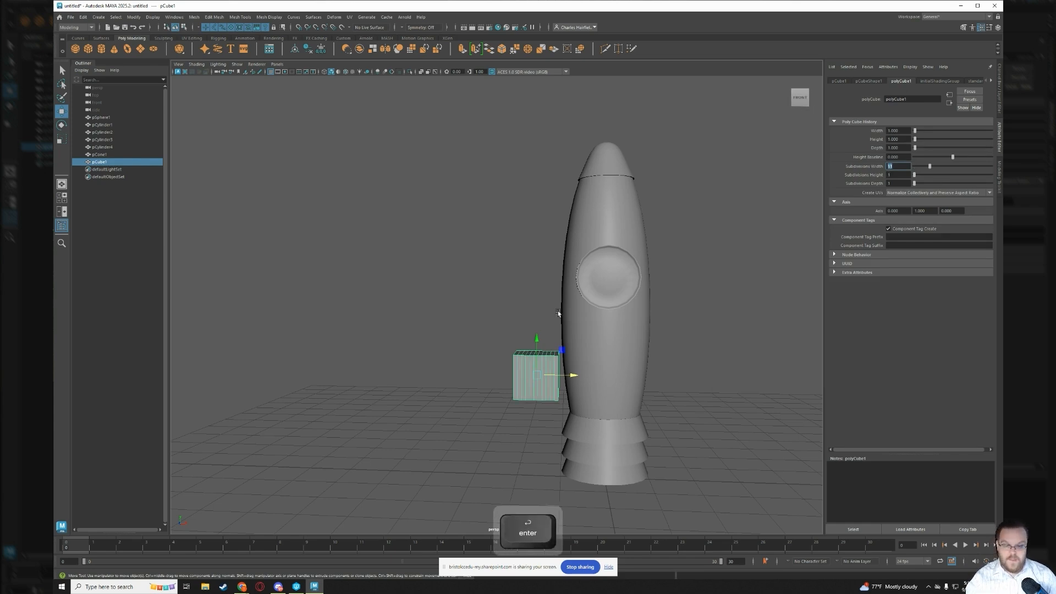
alt+drag(514, 415, 543, 424)
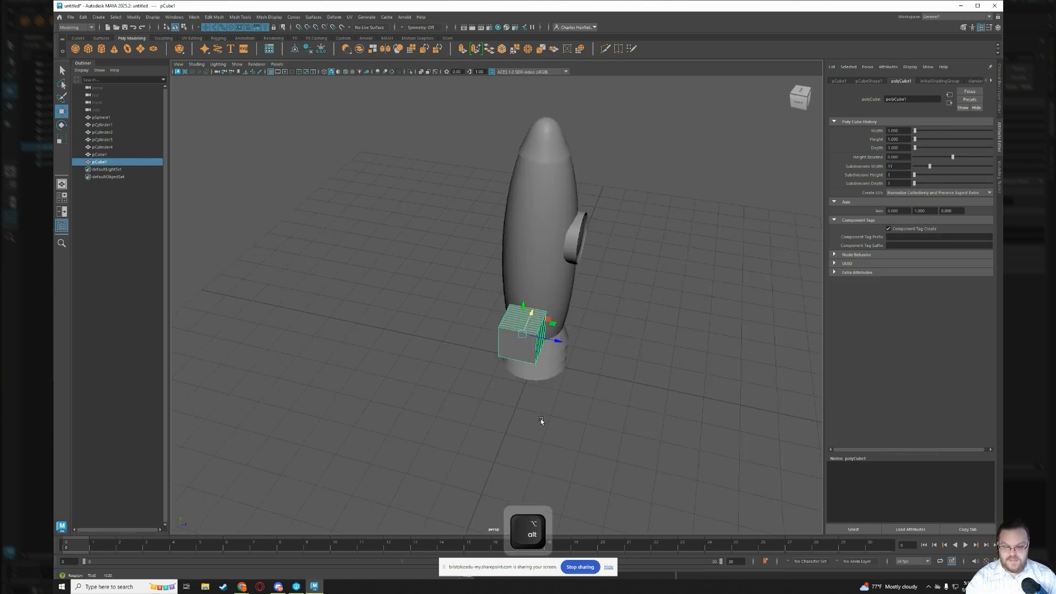
Scale the cube into a long, thin horizontal plank and position it against the side of the rocket's lower body.
key(r)
drag(553, 342, 557, 255)
key(w)
drag(522, 334, 506, 381)
key(r)
key(w)
key(r)
drag(472, 343, 473, 348)
click(488, 419)
click(495, 385)
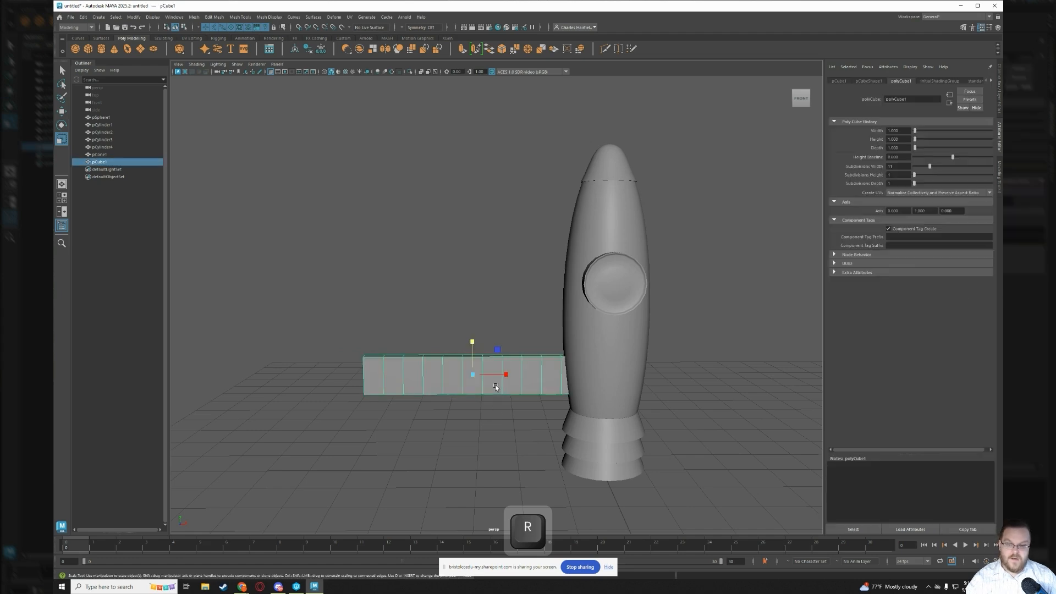
key(w)
drag(472, 341, 472, 338)
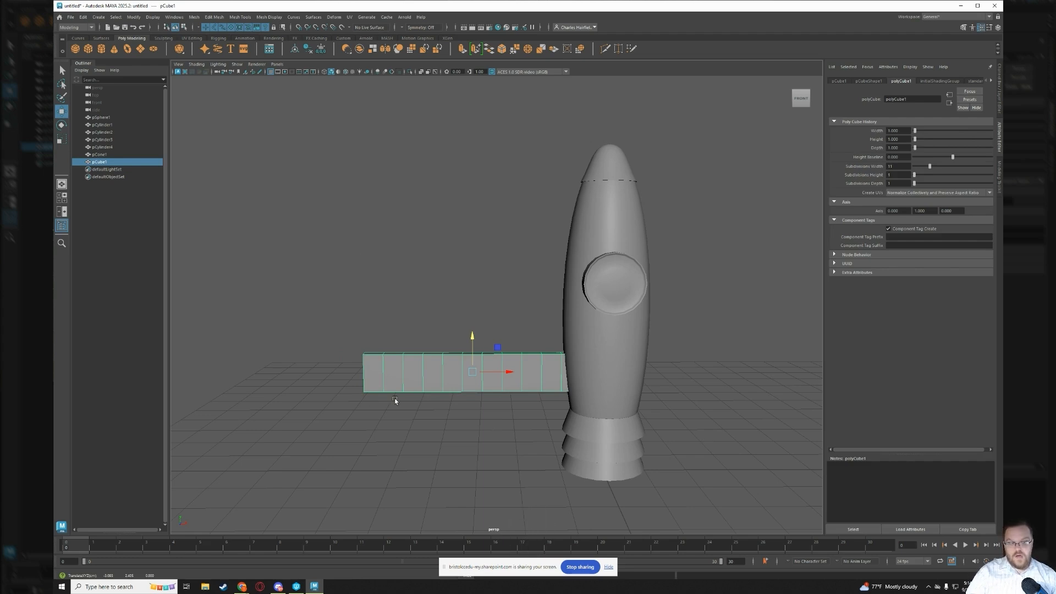
Add a nonlinear Flare deformer to the plank, raising Start Flare X above 1 and lowering End Flare X below 1.
click(335, 17)
mouse_move(378, 161)
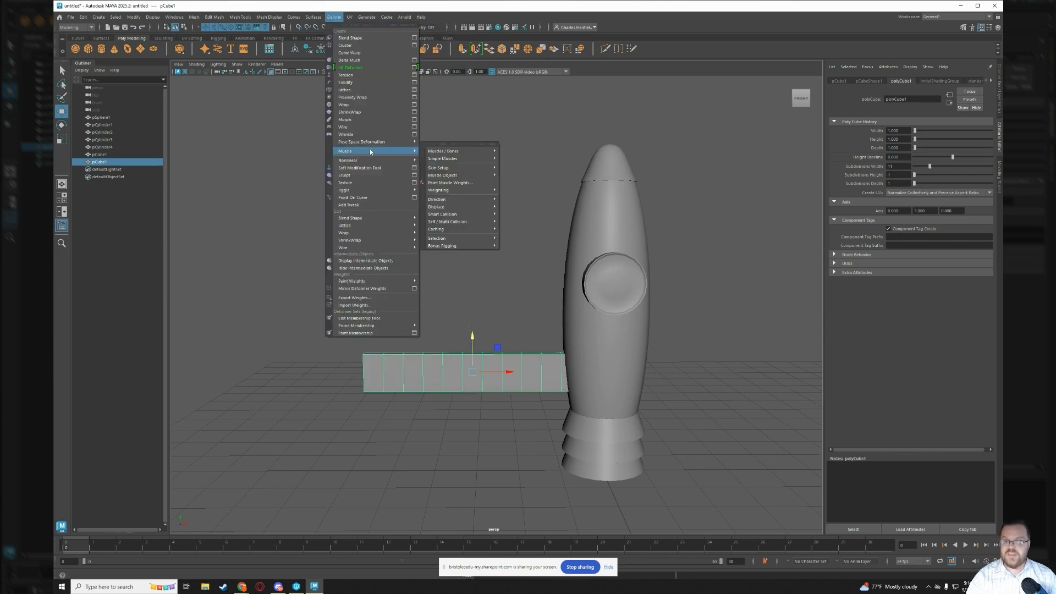
click(435, 168)
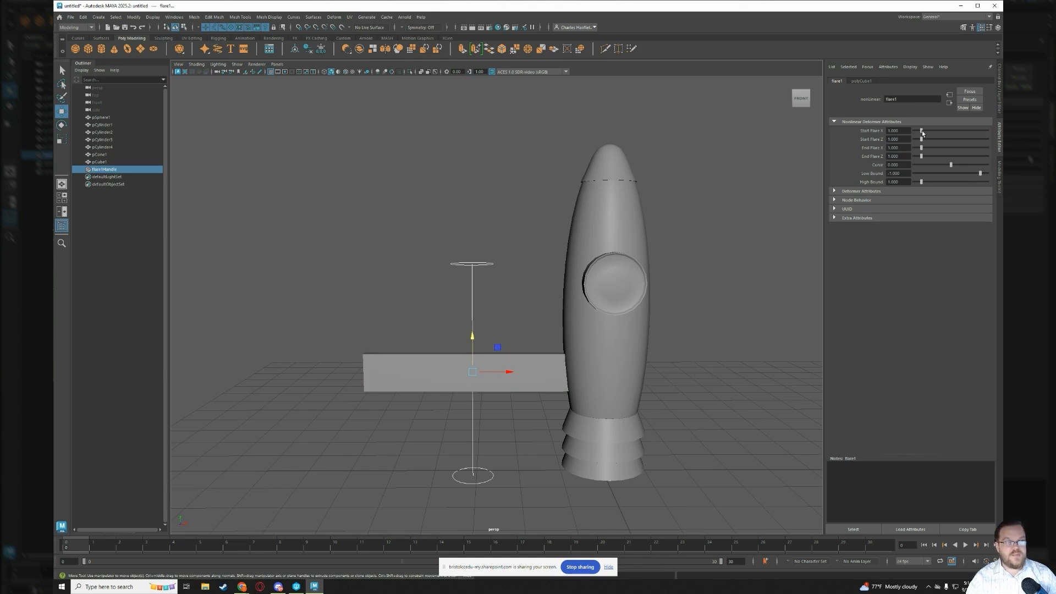
drag(922, 132, 925, 144)
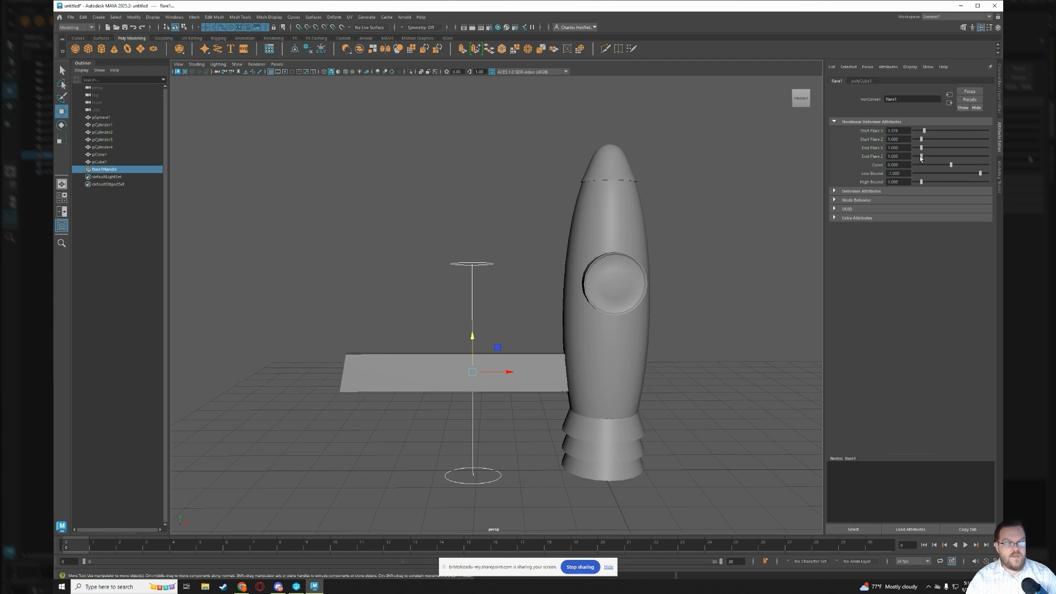
drag(923, 149, 916, 150)
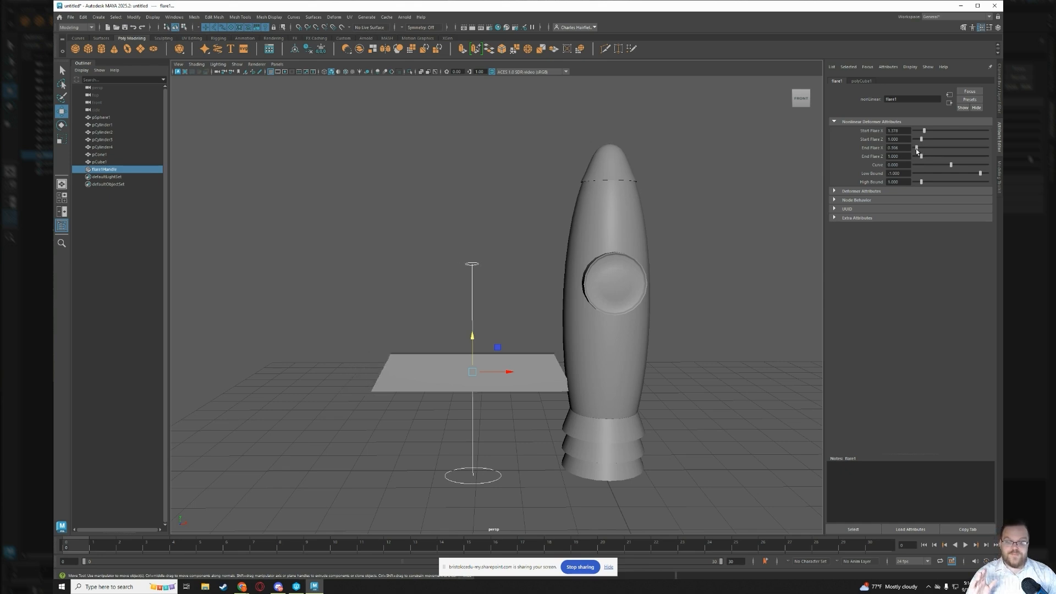
drag(916, 149, 916, 149)
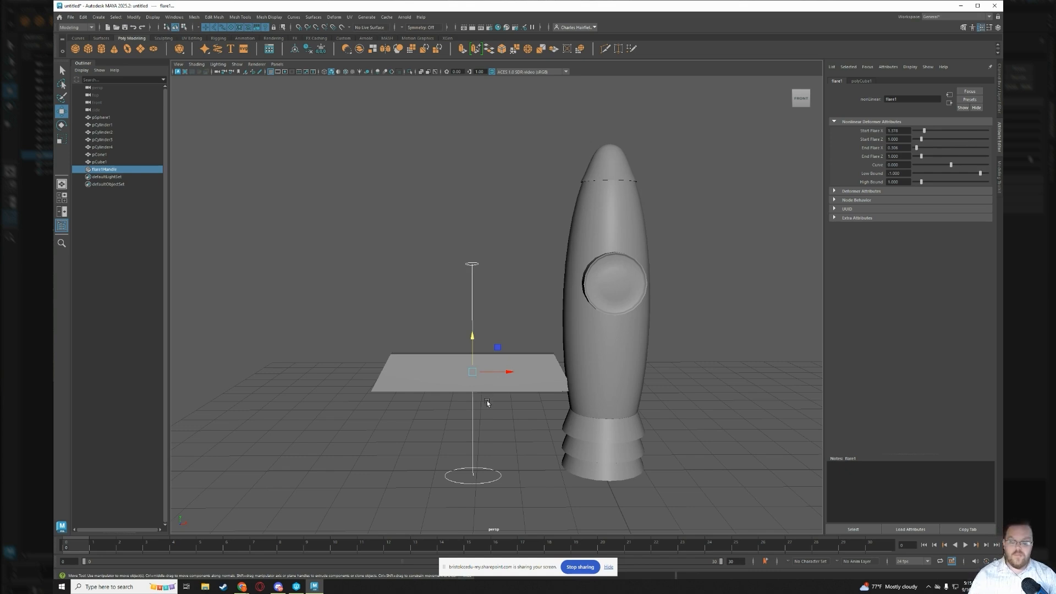
Rotate the flare handle about 90 degrees so the fin tapers outward, raise Start Flare X to widen its root, and clear the selection.
key(e)
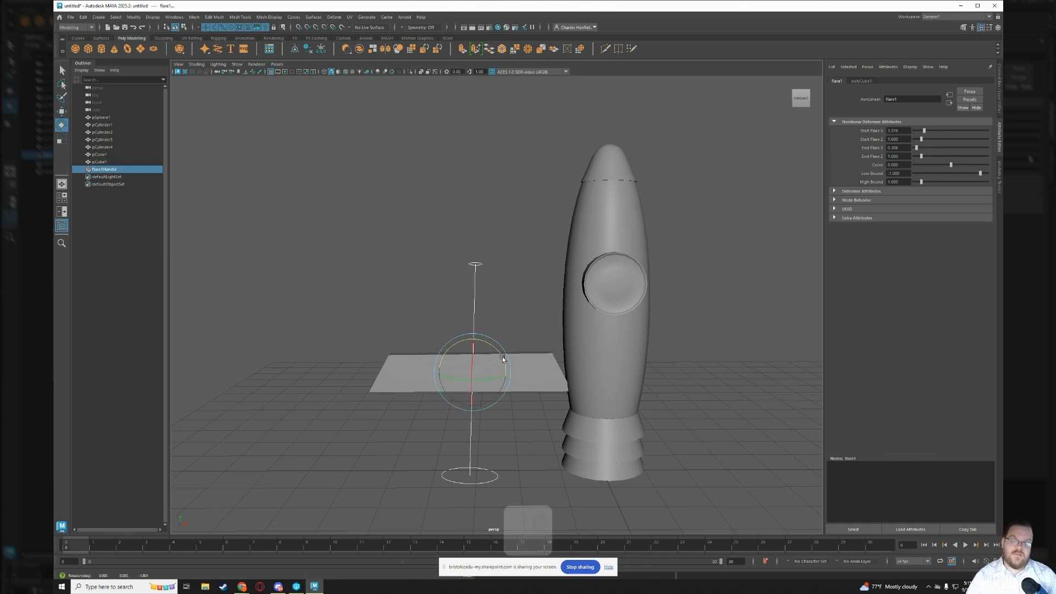
drag(503, 359, 453, 336)
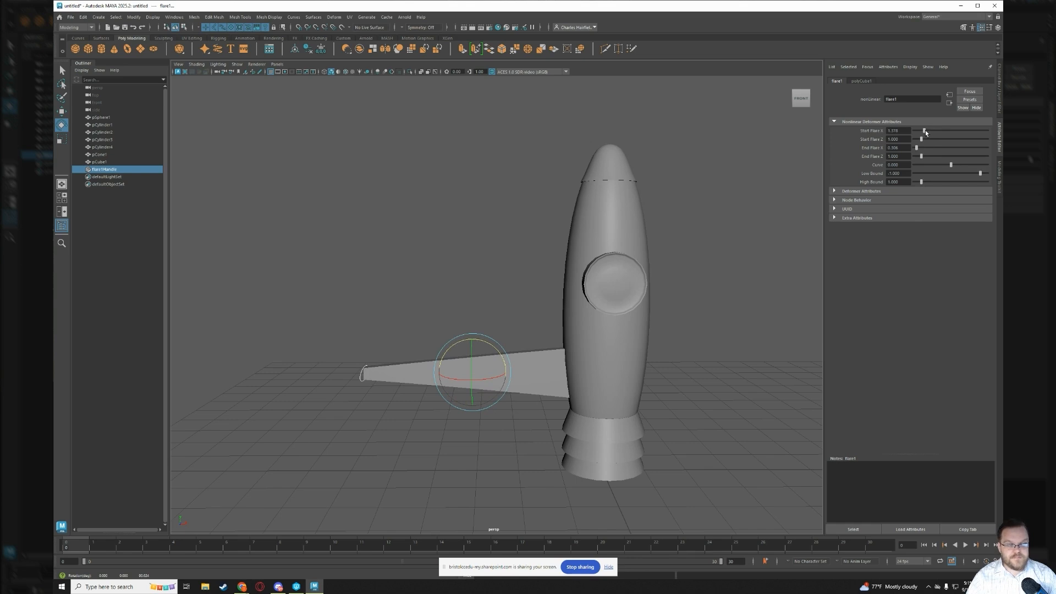
drag(925, 130, 927, 131)
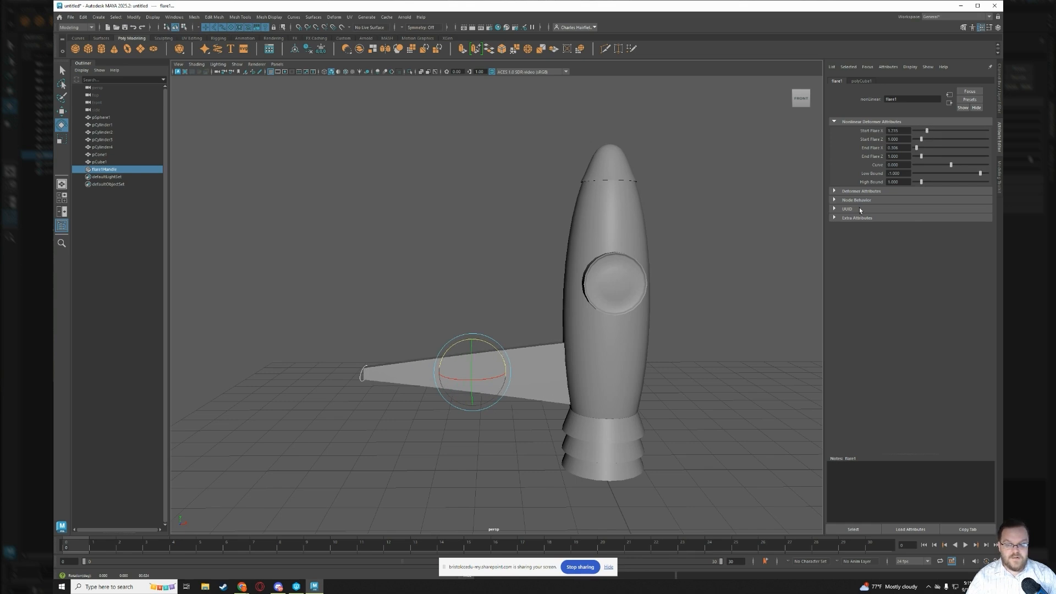
click(649, 414)
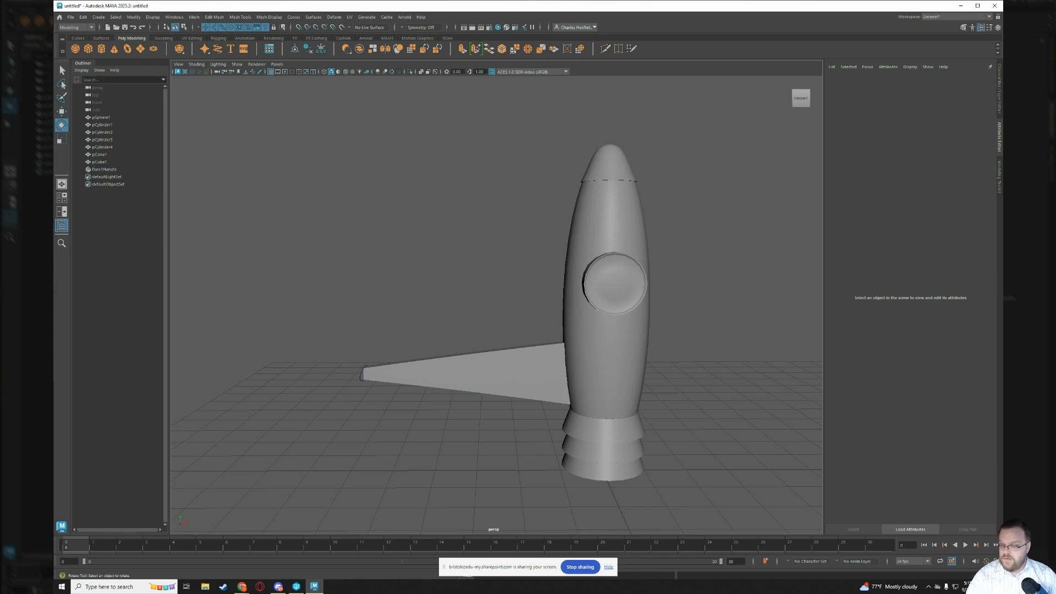
Add a nonlinear Bend deformer to the tapered fin and give it a curvature of about -15.
key(ctrl+z)
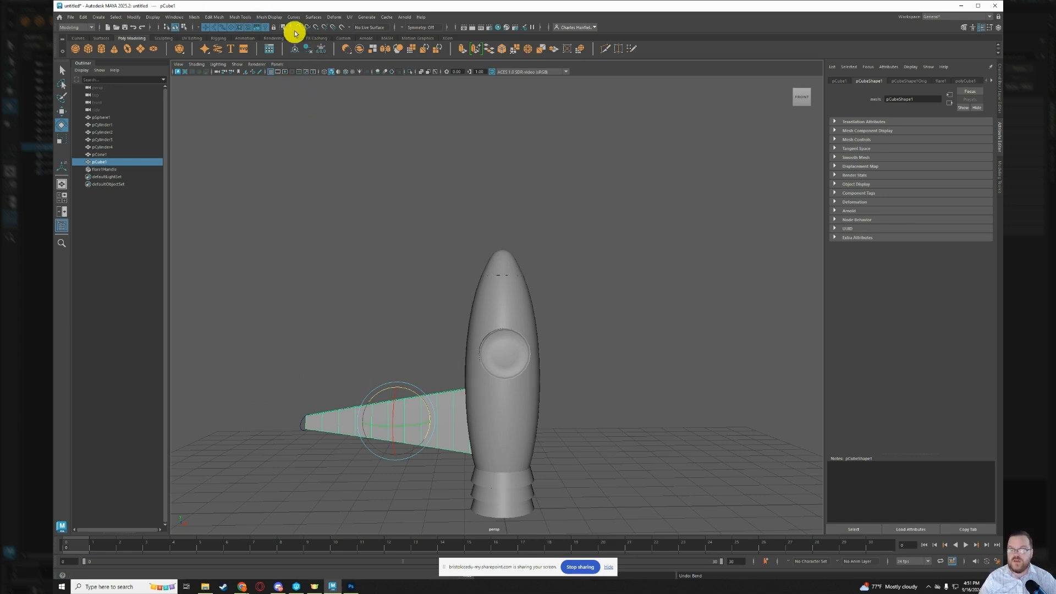
click(334, 17)
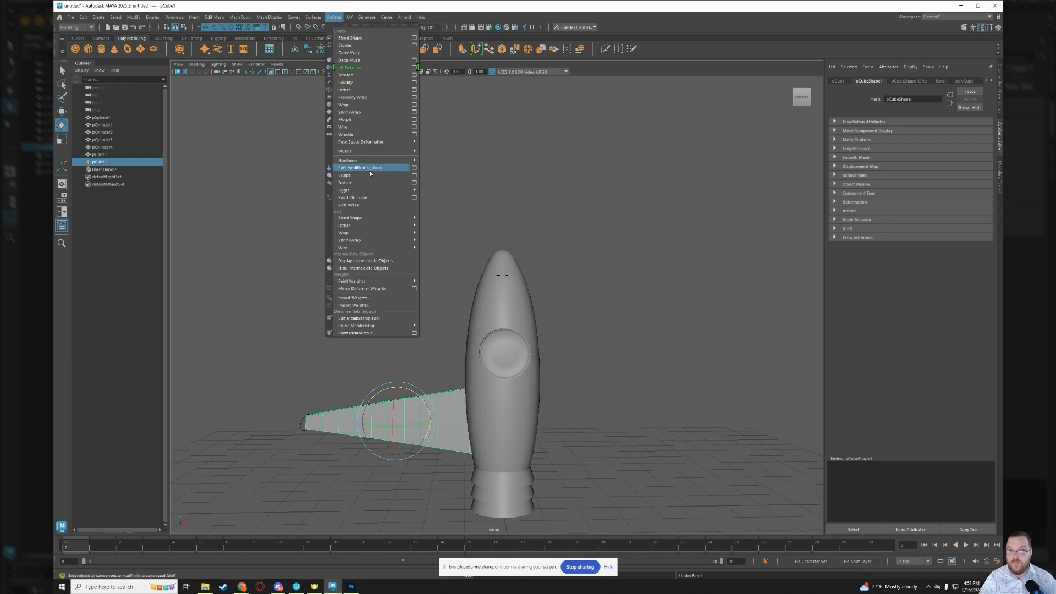
mouse_move(378, 161)
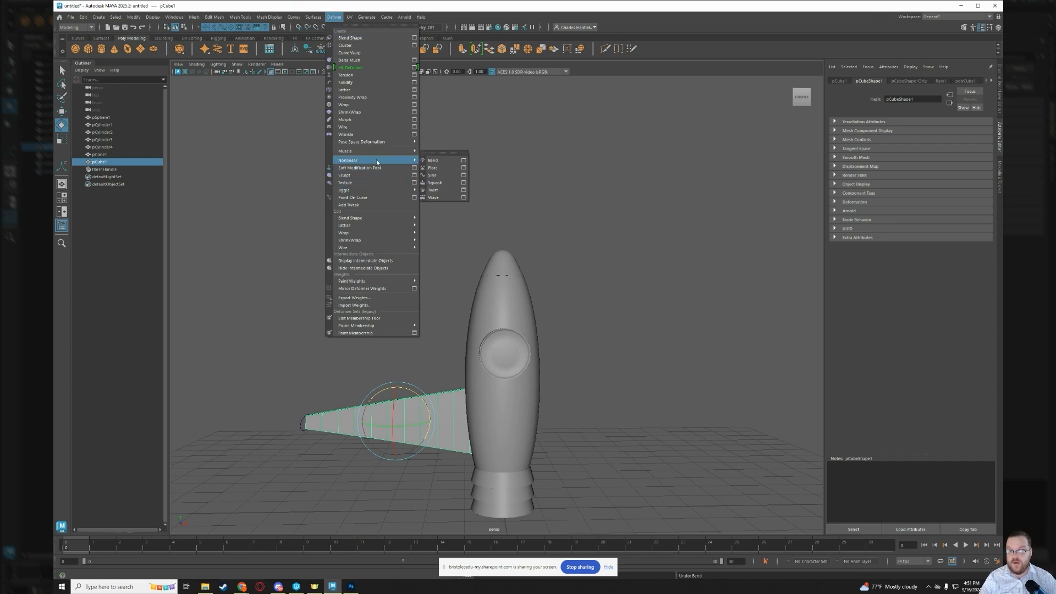
click(449, 163)
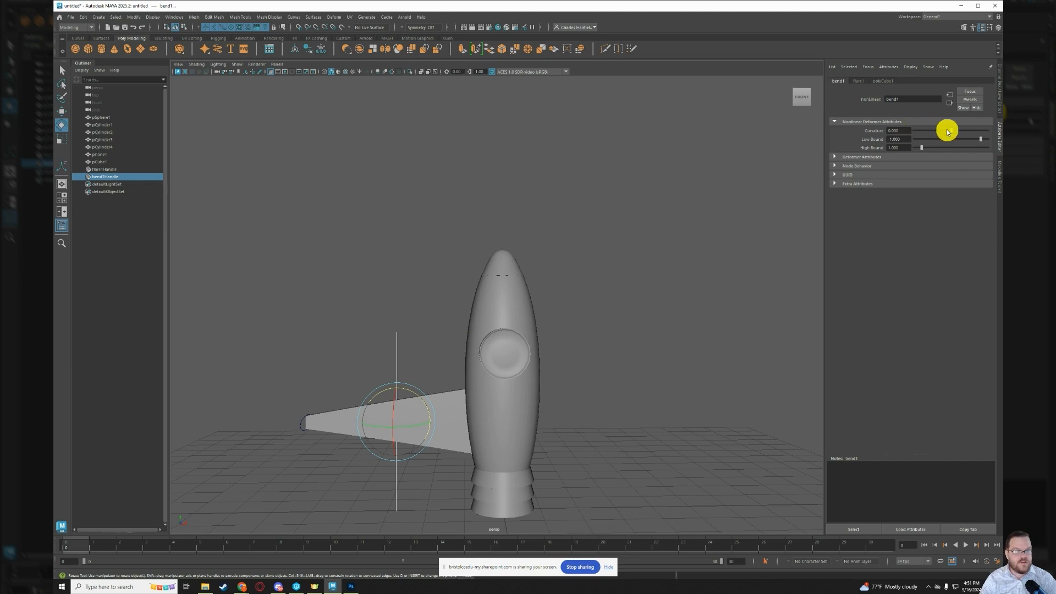
mouse_move(953, 134)
mouse_down()
mouse_move(941, 135)
mouse_move(964, 136)
mouse_move(949, 141)
mouse_up()
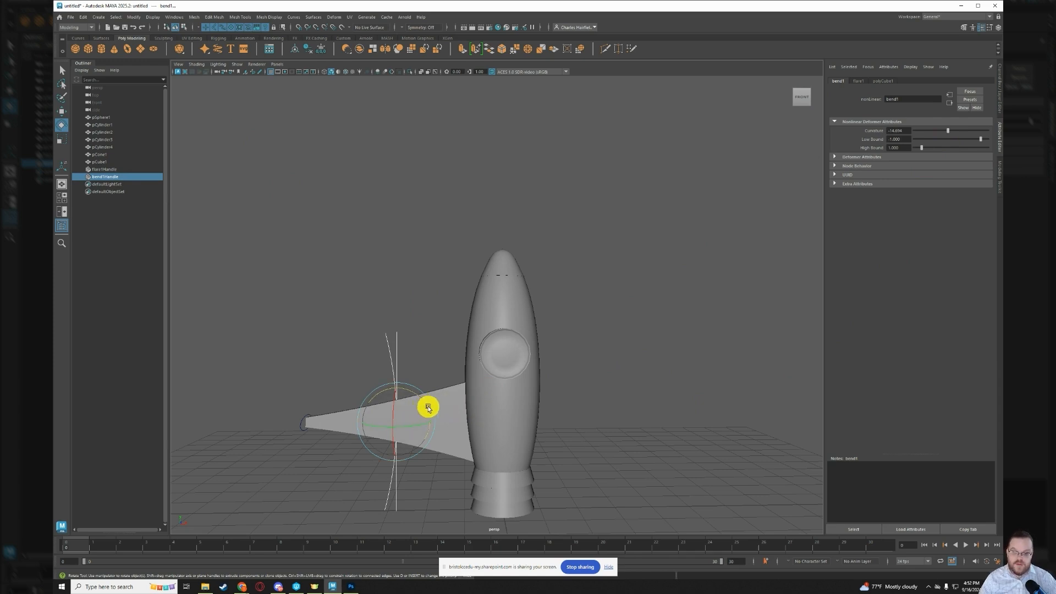
Rotate the bend handle to run along the fin's length and set the curvature to about -57.
mouse_move(428, 407)
mouse_down()
mouse_move(401, 373)
mouse_move(341, 365)
mouse_up()
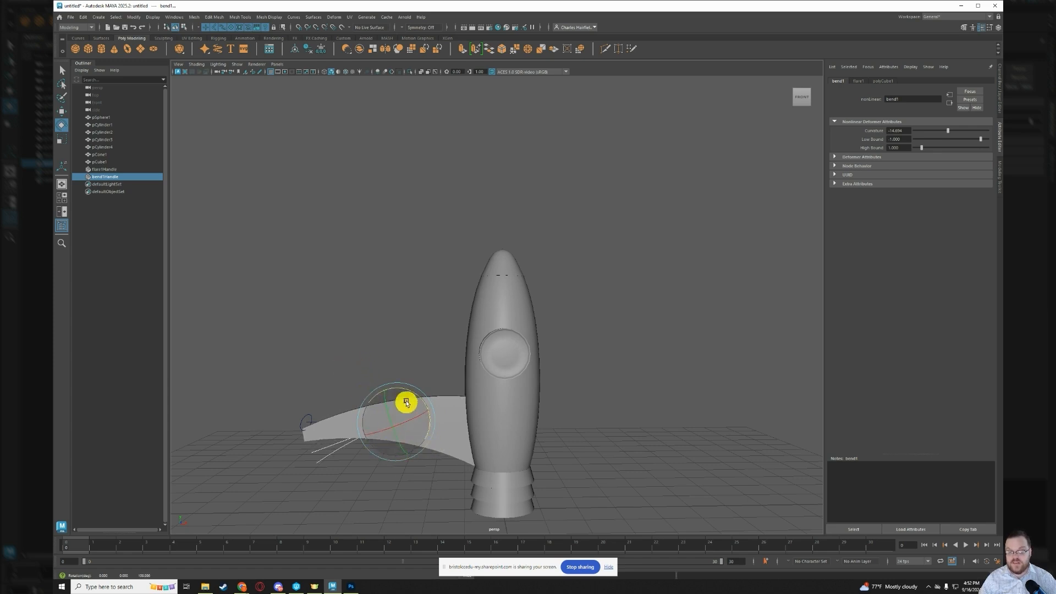
mouse_move(411, 393)
mouse_down()
mouse_move(395, 386)
mouse_move(418, 399)
mouse_up()
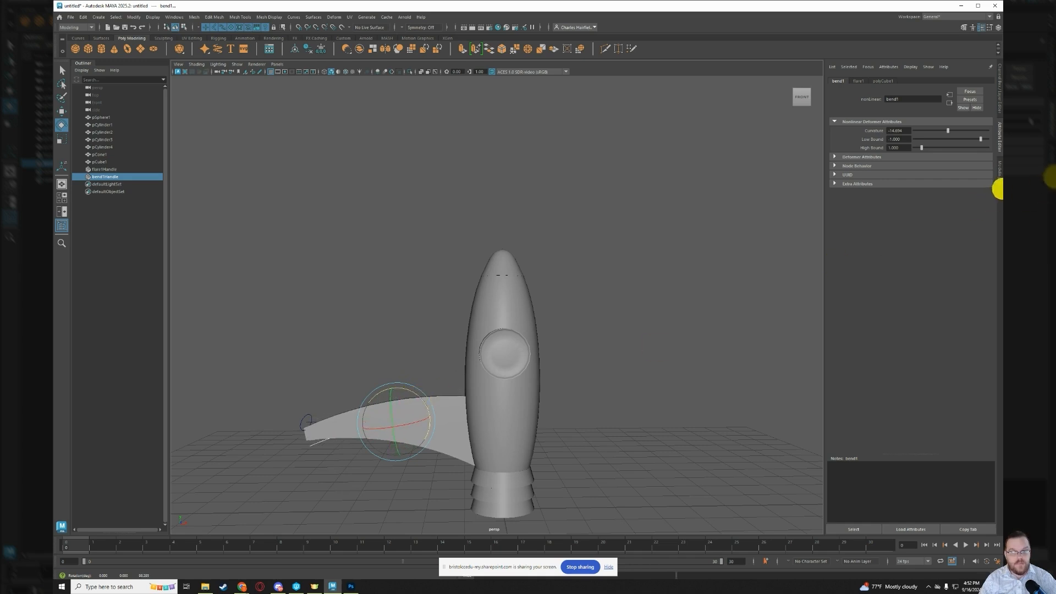
drag(948, 132, 940, 132)
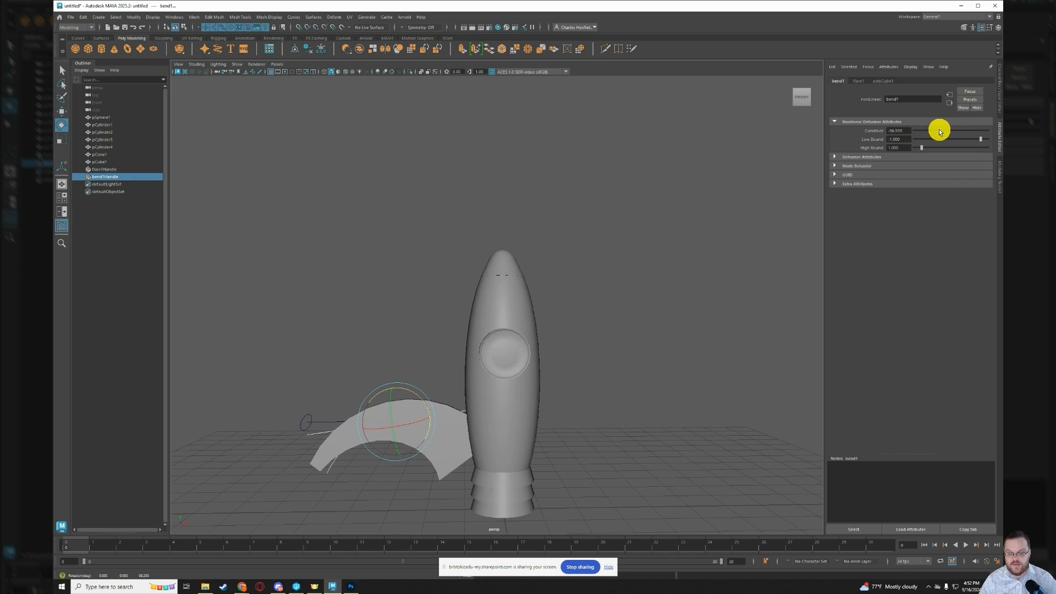
Move the bend handle to the fin's root, tilt it, and tighten the curvature so the fin's tip points down.
key(w)
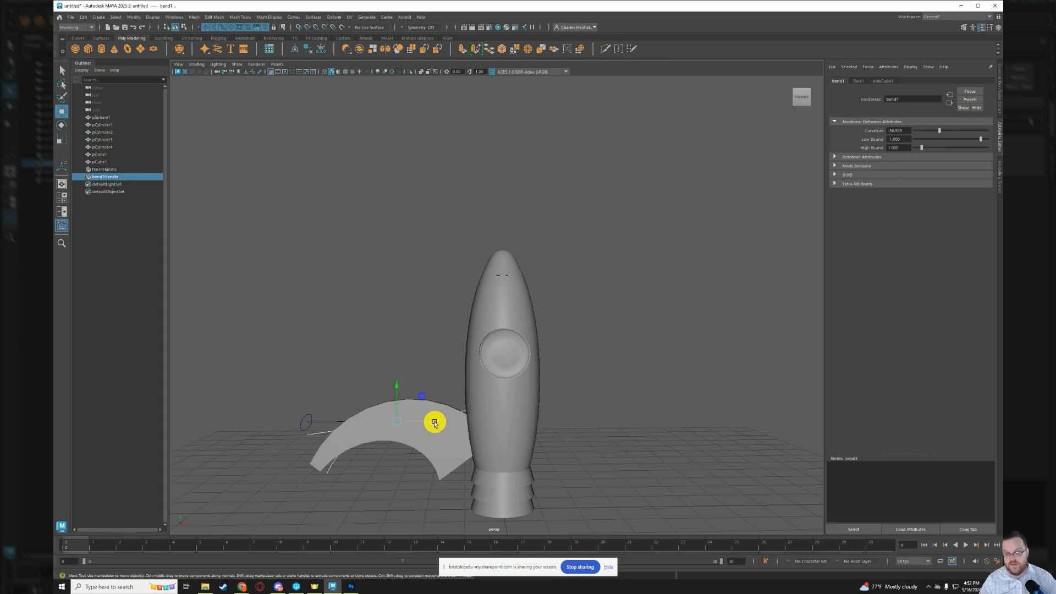
drag(431, 422, 500, 407)
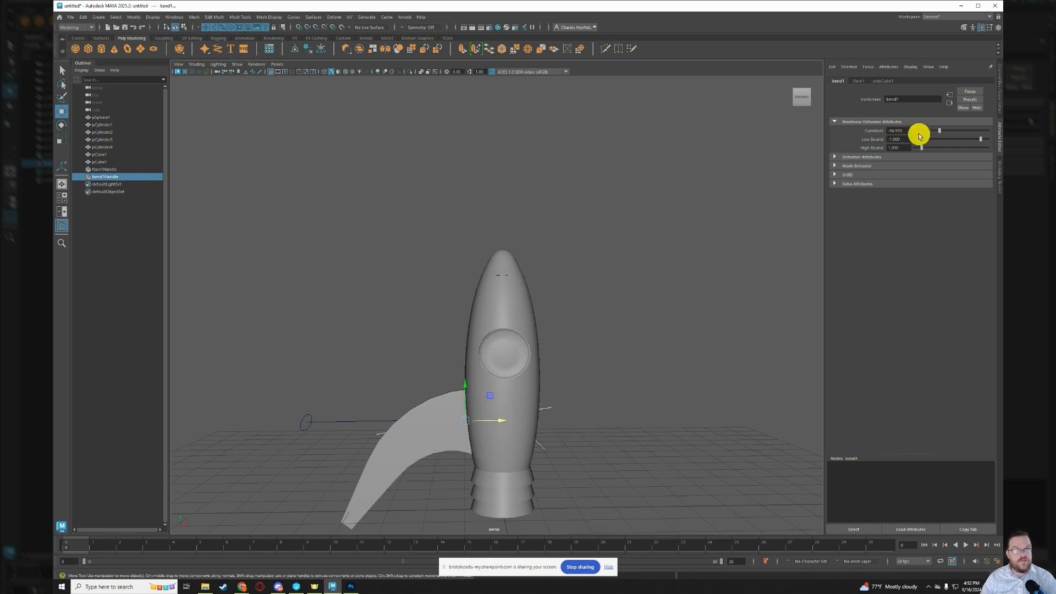
key(e)
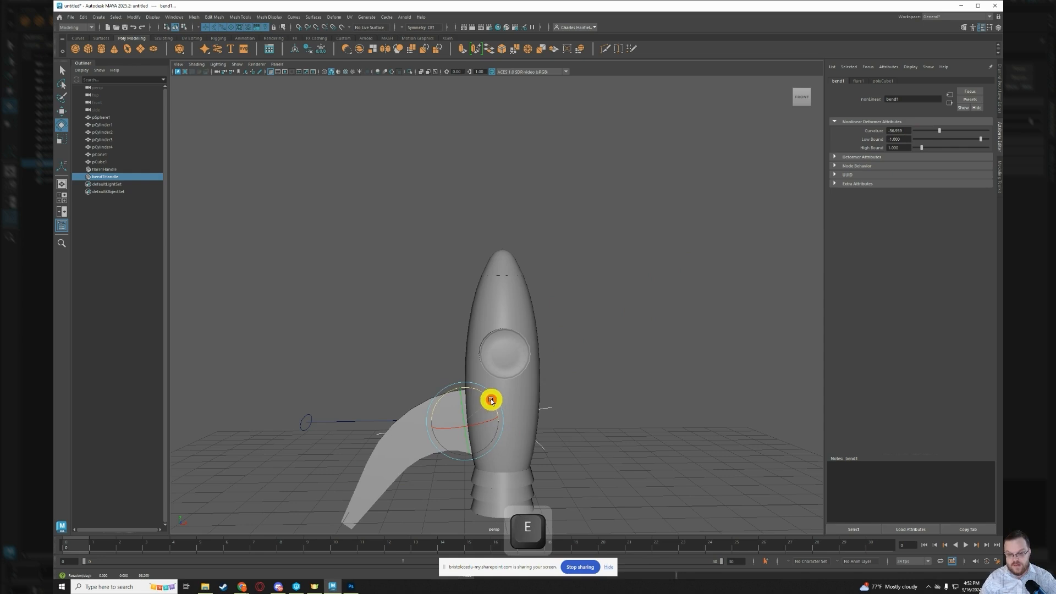
mouse_move(491, 400)
mouse_down()
mouse_move(514, 445)
mouse_move(497, 418)
mouse_up()
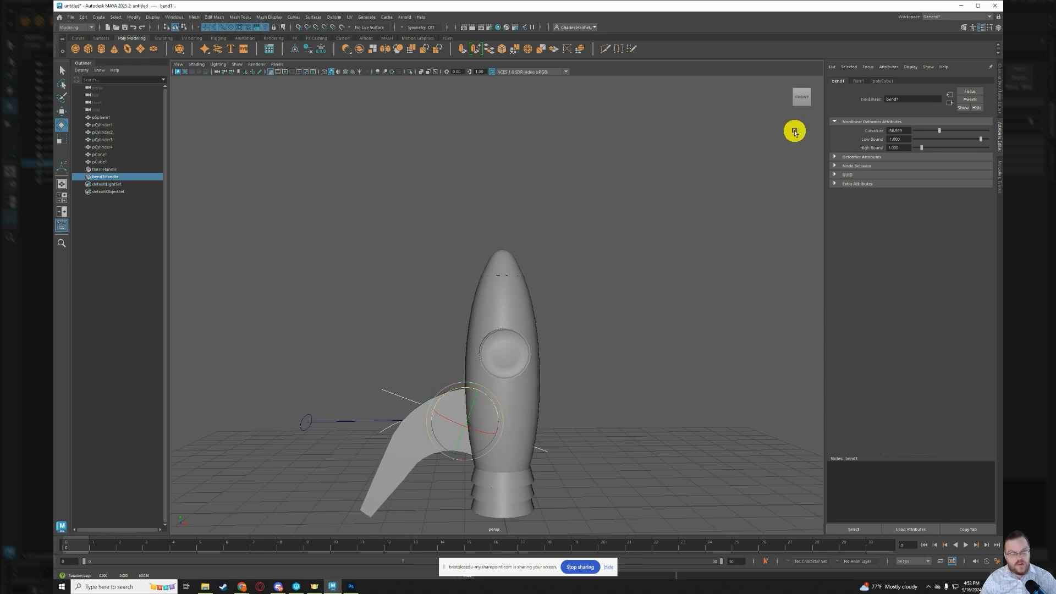
drag(940, 130, 933, 132)
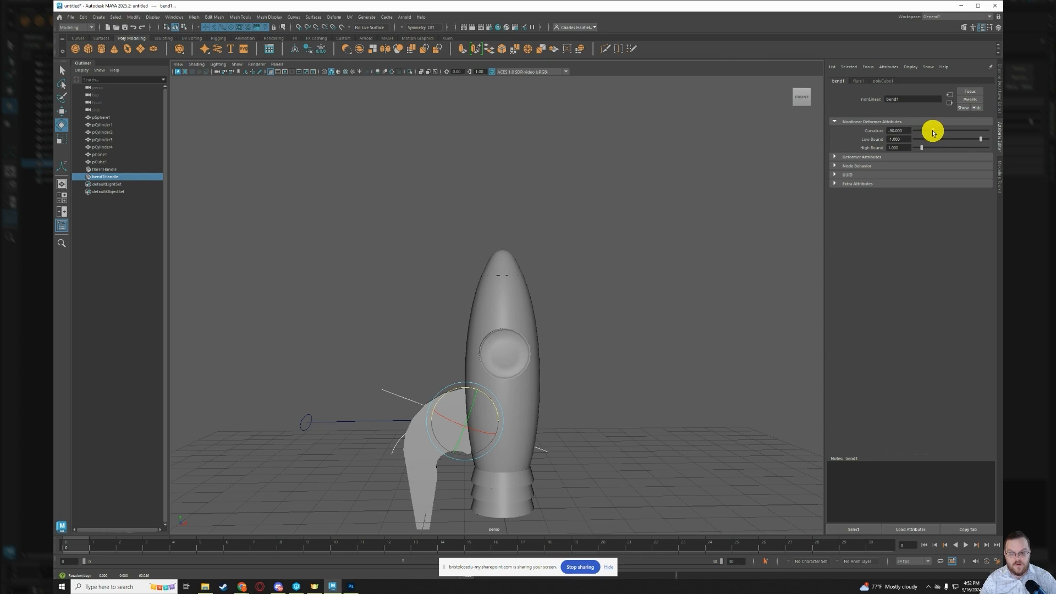
Slim the bent fin with its flare deformer: End Flare X about 0.05 and Start Flare X about 1.07, and clear the selection.
click(105, 169)
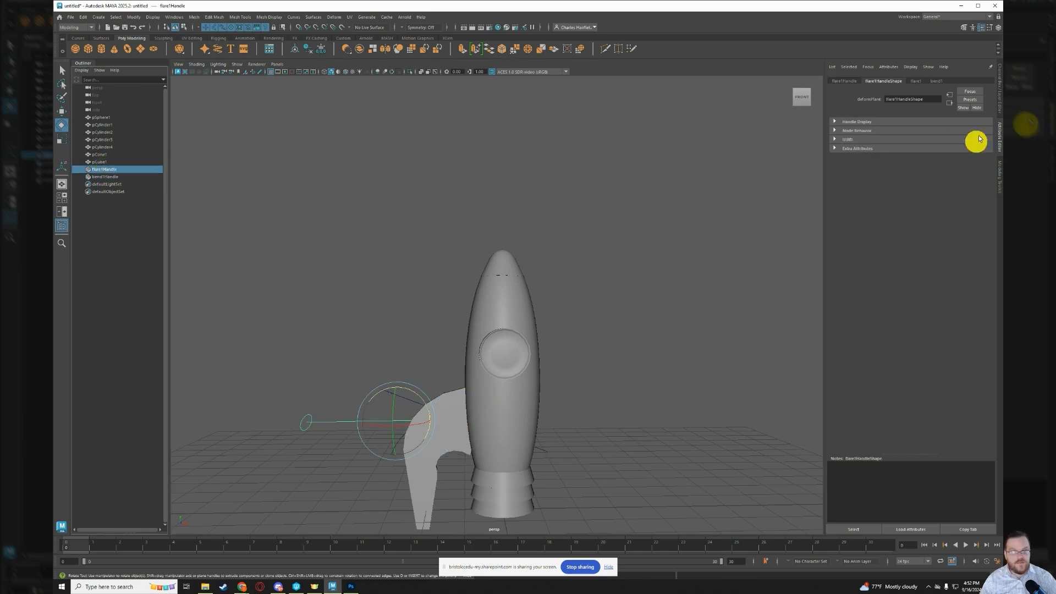
click(918, 81)
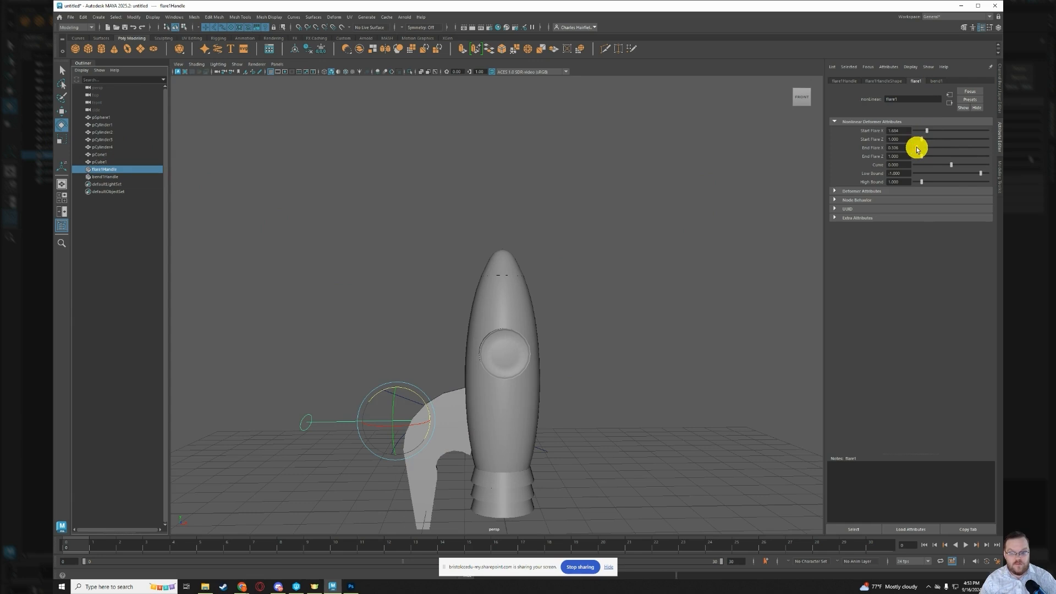
drag(917, 149, 915, 148)
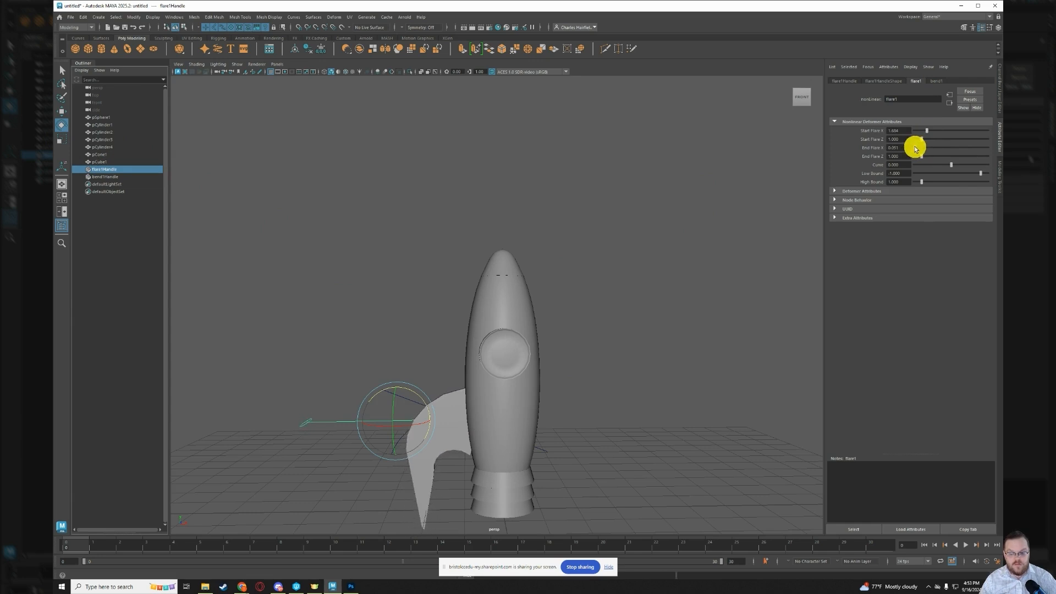
drag(930, 133, 922, 131)
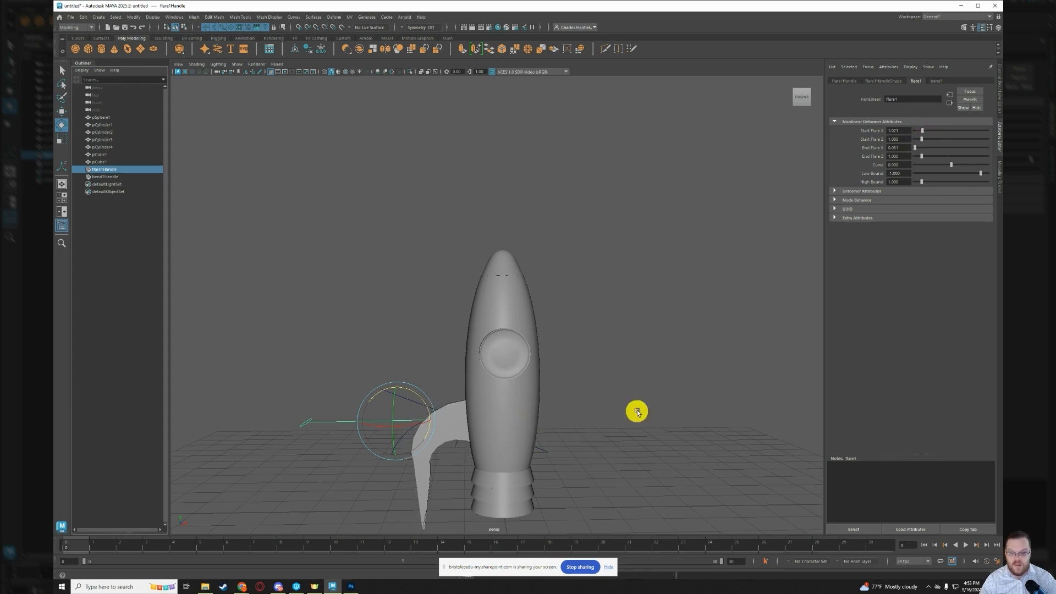
key(w)
click(602, 399)
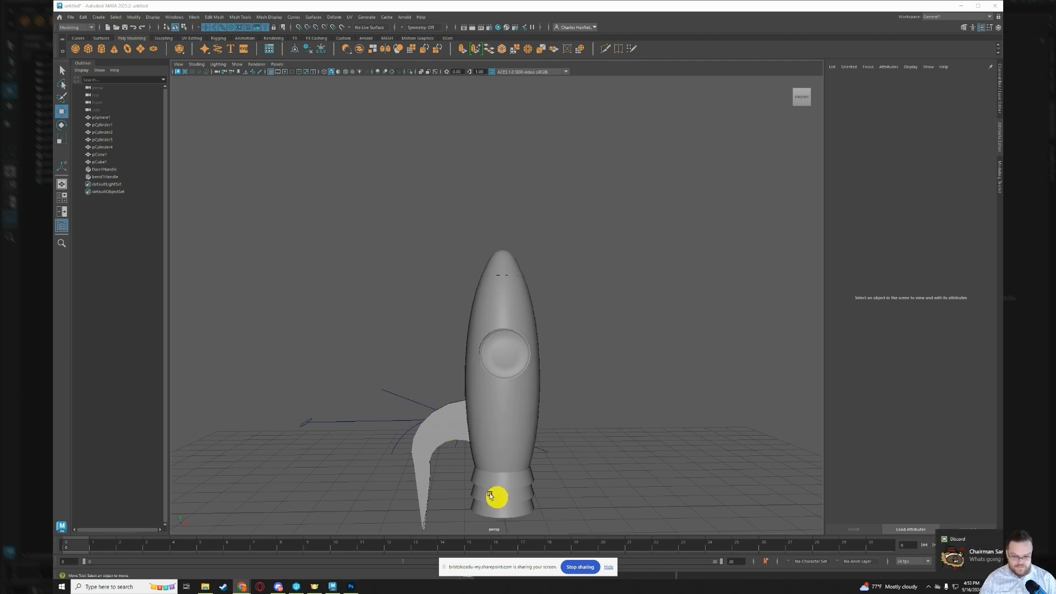
Duplicate the curved fin in place and select the copy for moving.
click(449, 442)
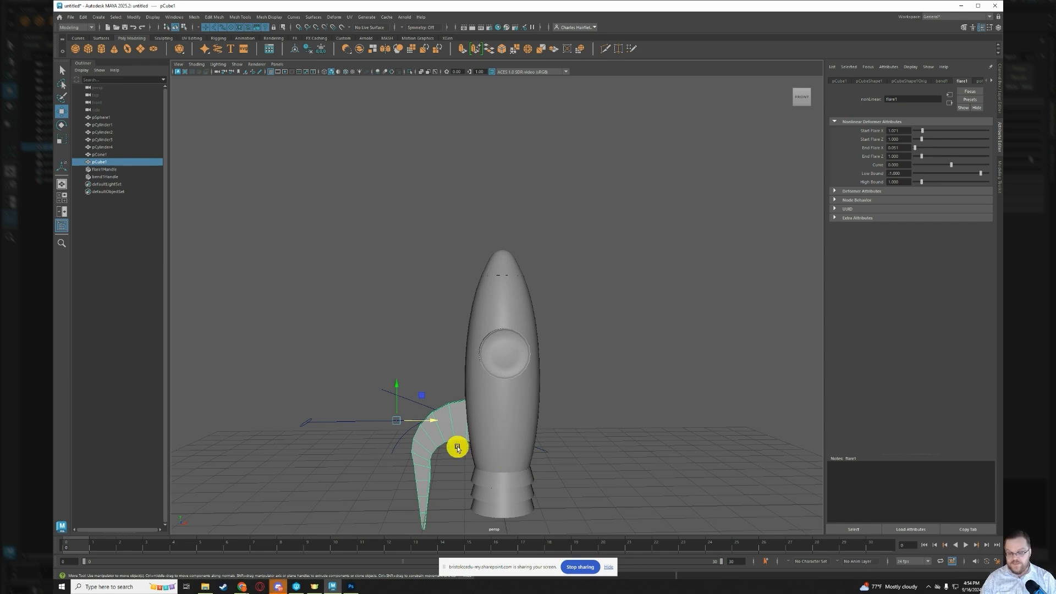
shift+drag(433, 422, 607, 431)
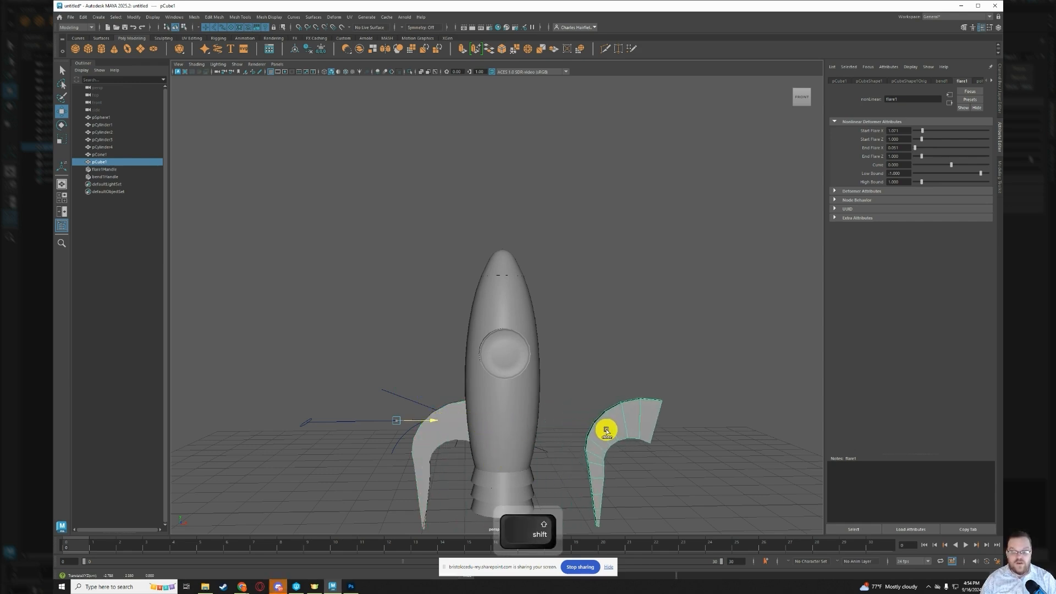
key(ctrl+z)
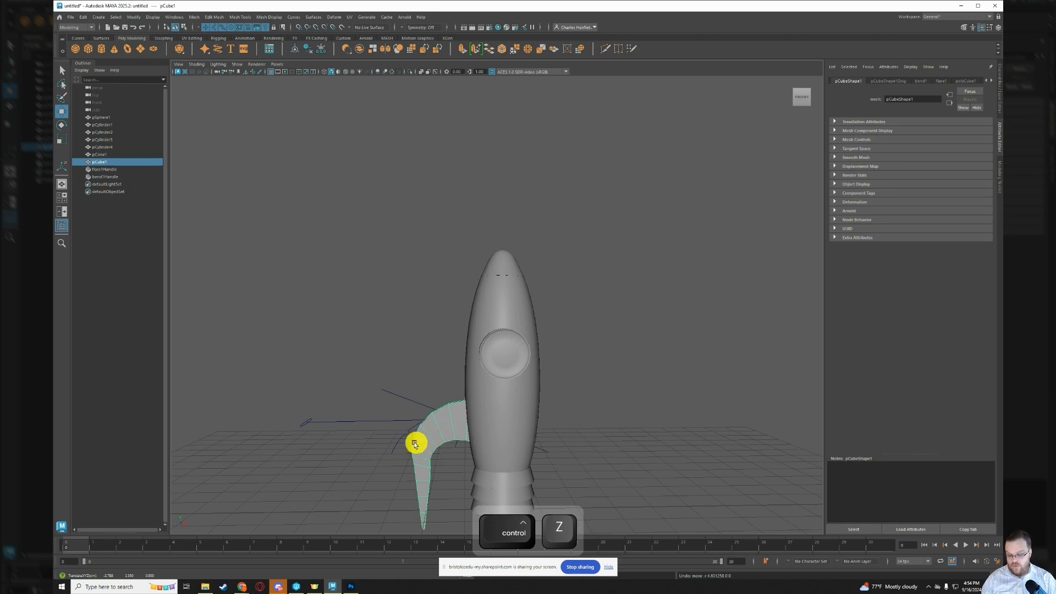
key(ctrl+d)
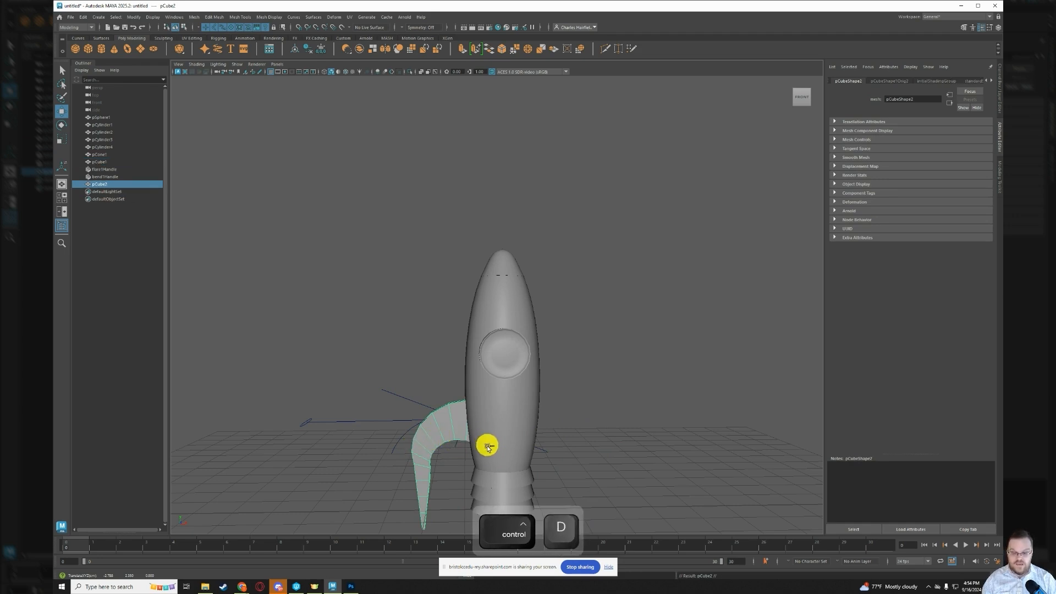
key(w)
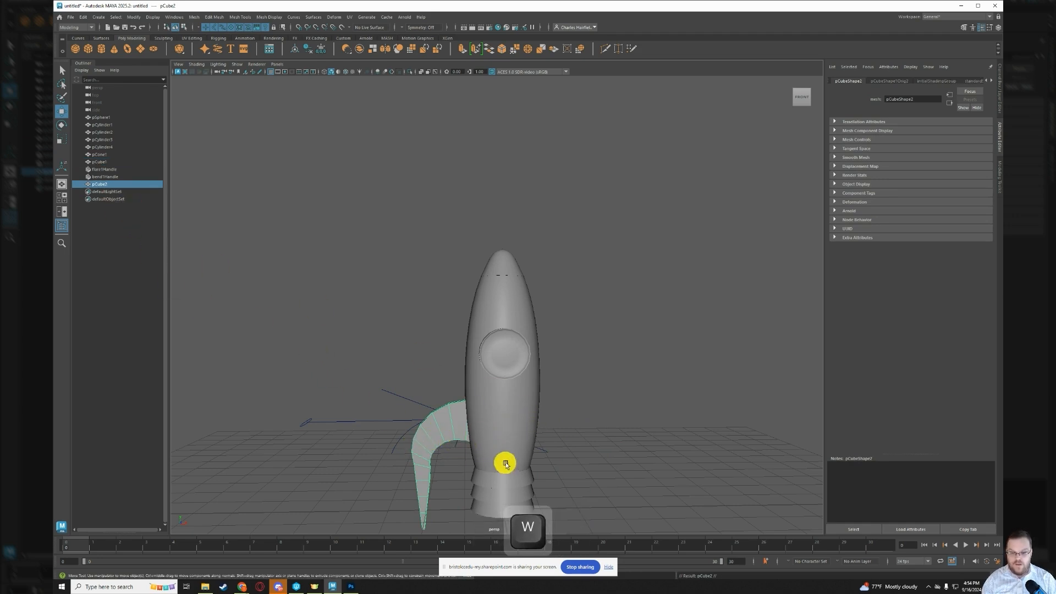
click(116, 185)
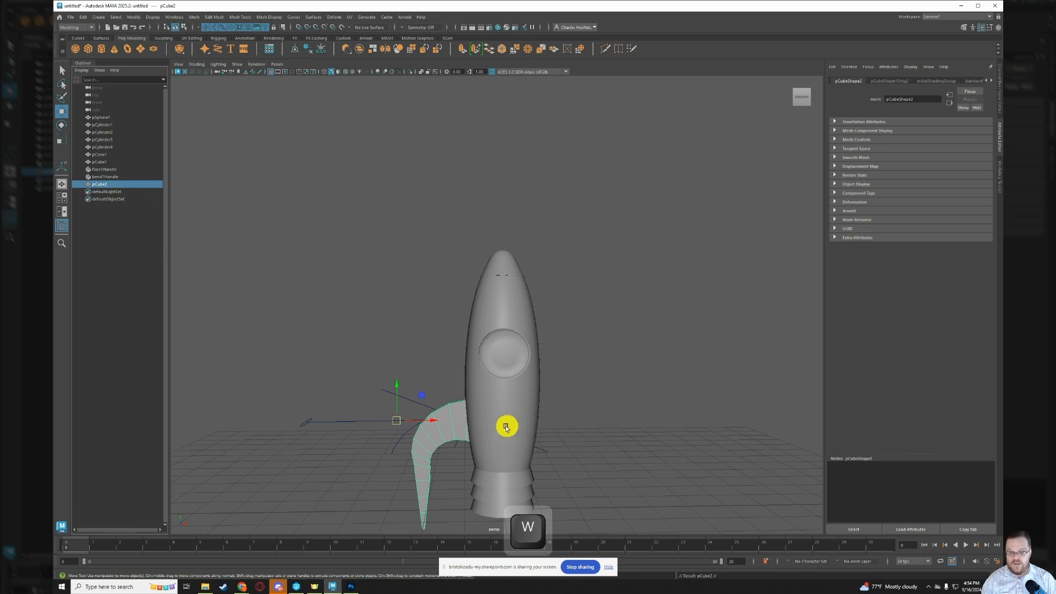
Move the fin copy away from the original along X, and undo both the move and the duplication.
drag(434, 420, 337, 419)
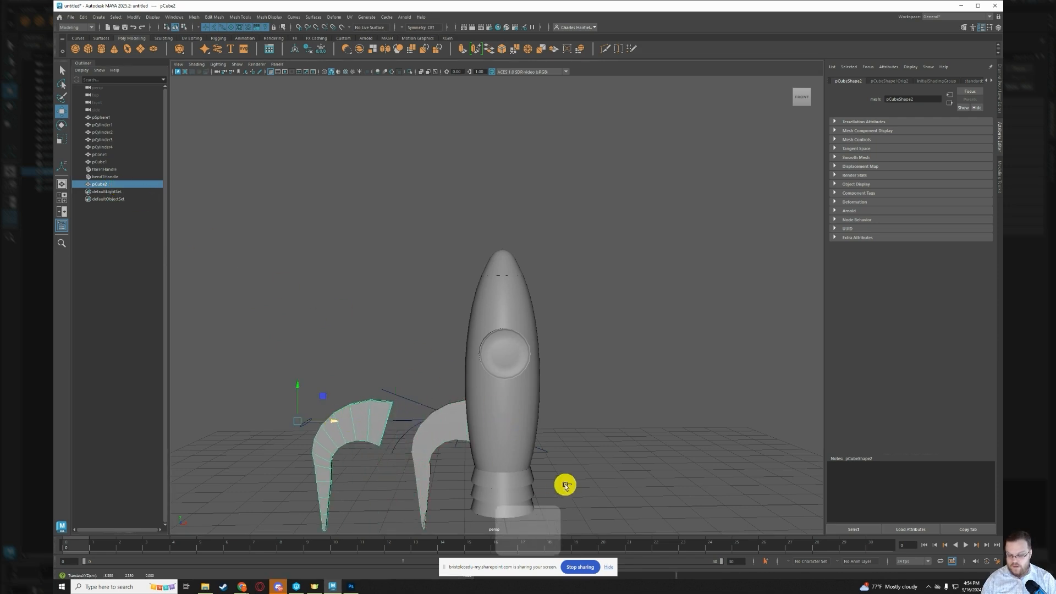
key(ctrl+z)
key(ctrl+z)
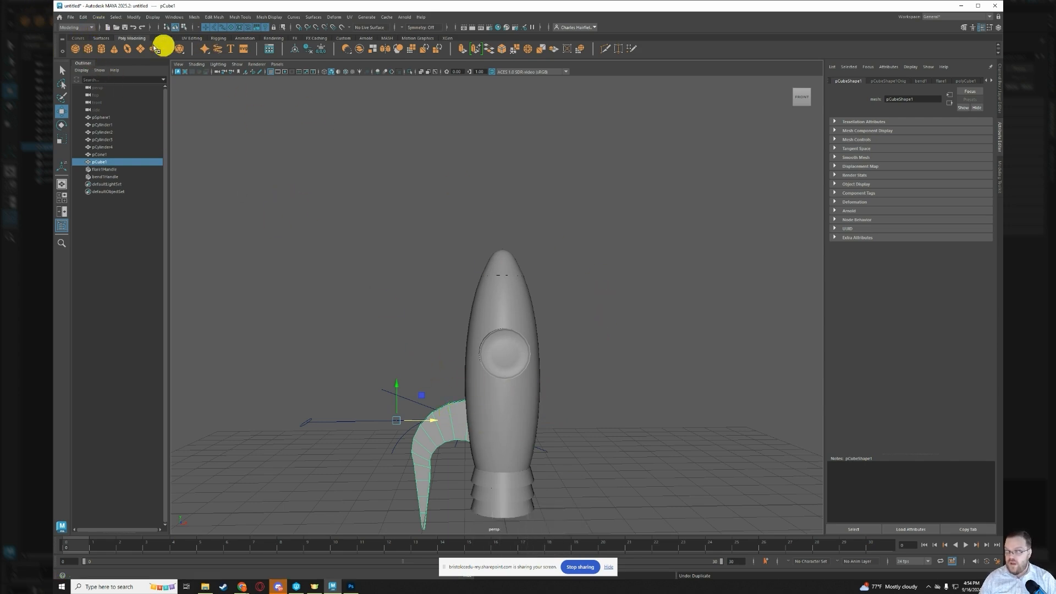
Try Duplicate Special on the fin with three instances rotated 90 in Y about its current pivot, and undo it.
click(83, 18)
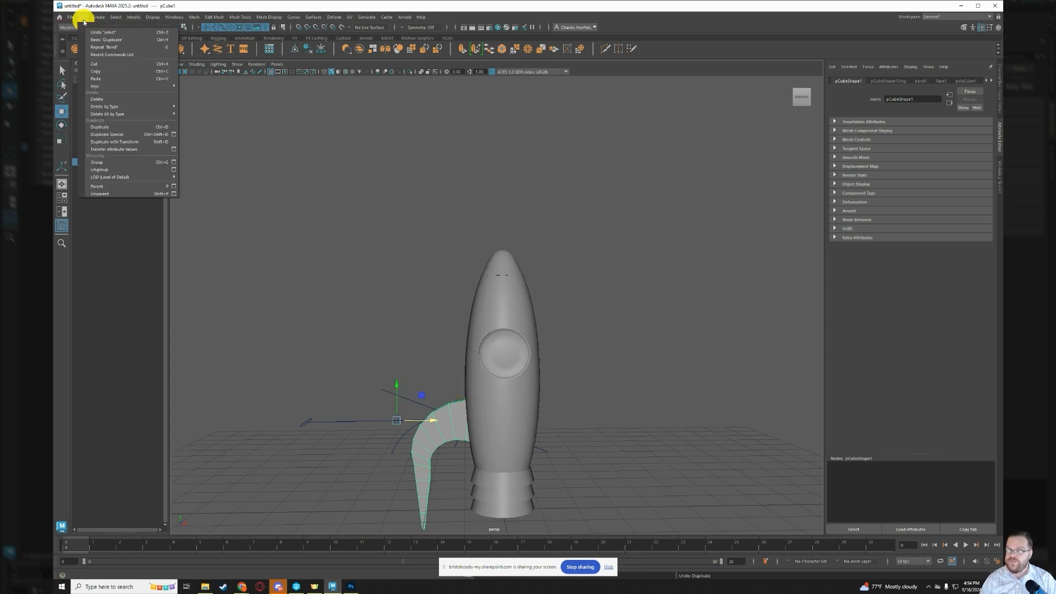
click(174, 135)
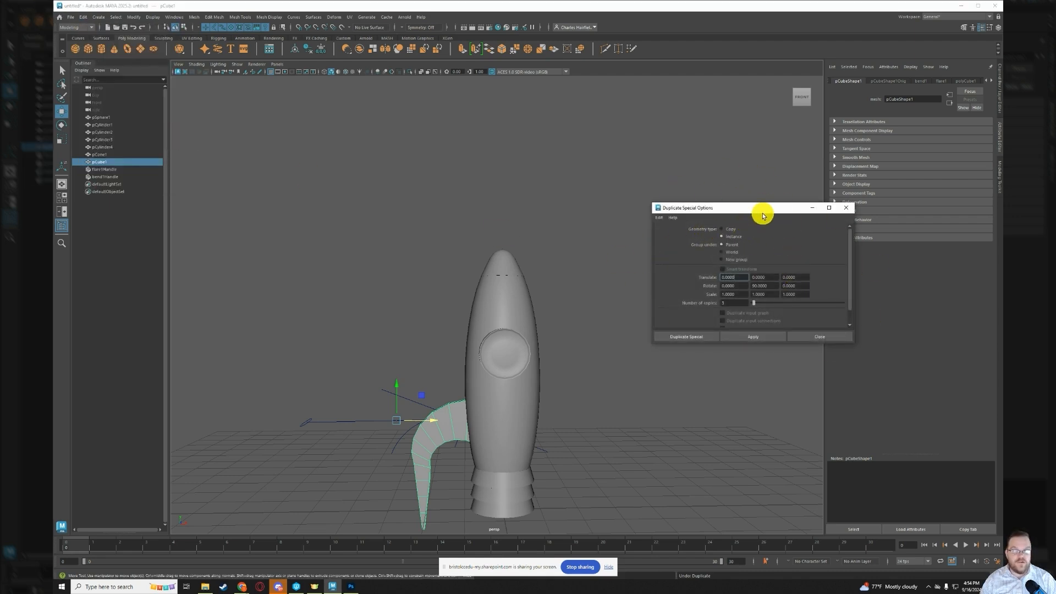
drag(764, 209, 721, 197)
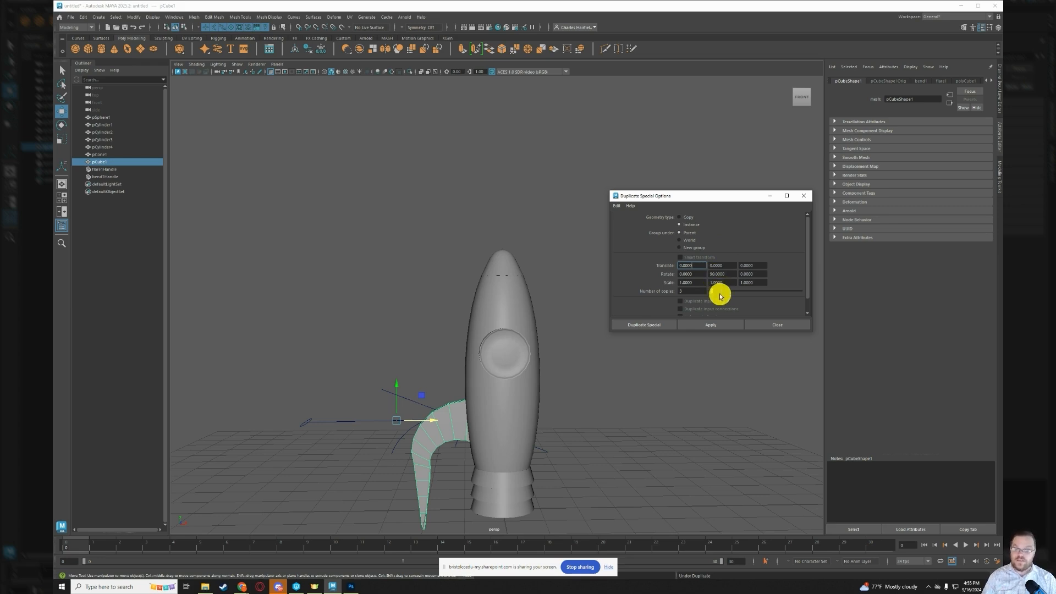
click(692, 225)
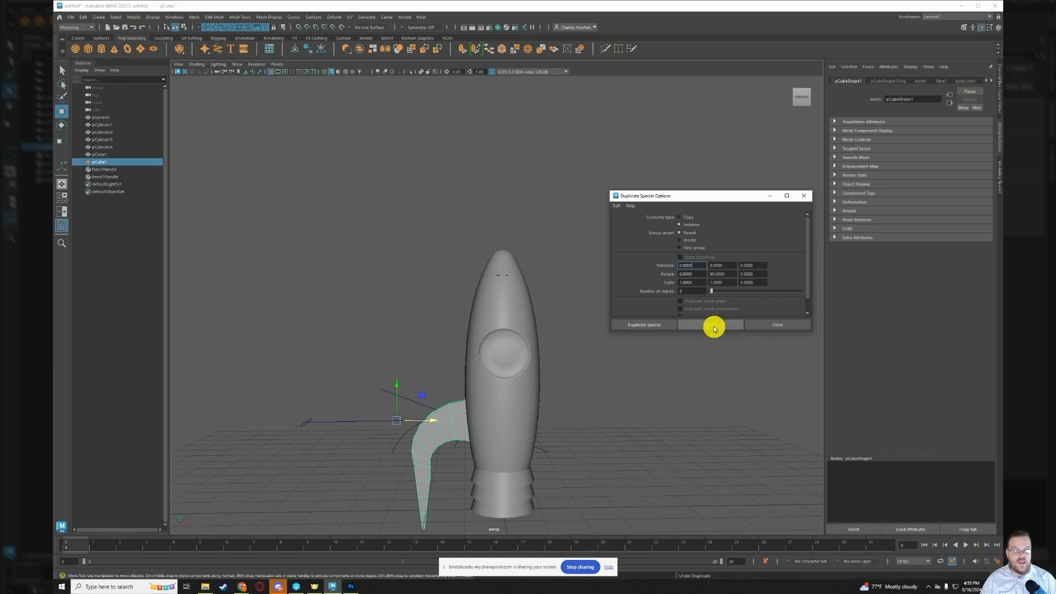
click(640, 324)
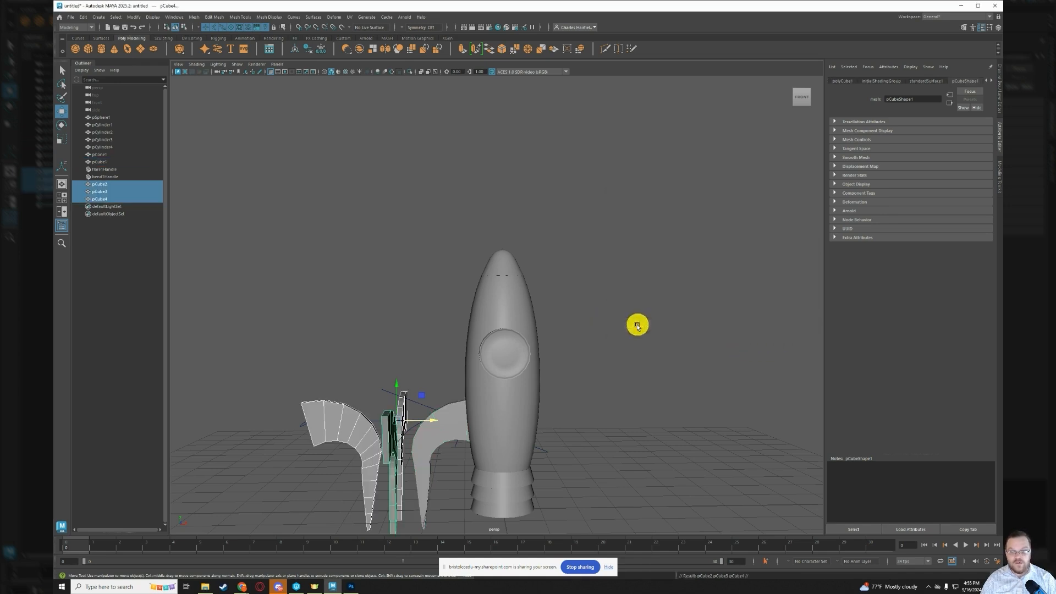
mouse_move(448, 431)
alt+mouse_down()
mouse_move(542, 455)
mouse_move(497, 448)
mouse_move(471, 413)
mouse_move(469, 448)
mouse_move(509, 452)
mouse_move(458, 465)
mouse_move(431, 427)
mouse_move(510, 406)
mouse_move(594, 412)
mouse_move(502, 460)
mouse_move(441, 438)
mouse_move(450, 429)
mouse_move(439, 419)
mouse_move(448, 429)
alt+mouse_up()
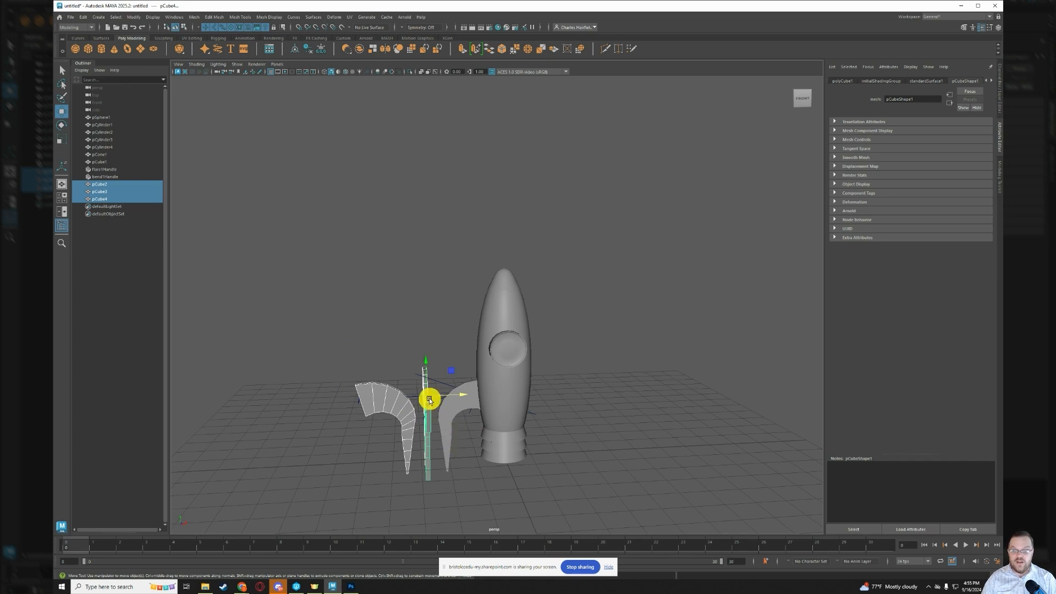
key(ctrl+z)
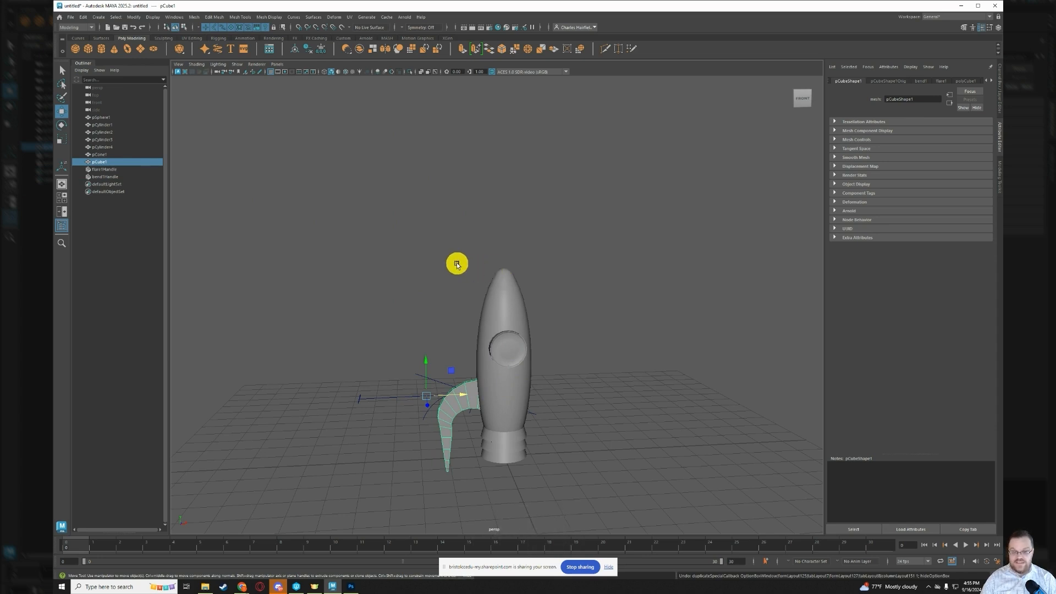
Move the fin's pivot along X in snapped increments to the rocket's central axis, using wireframe display for alignment, and restore shaded display.
key(d)
scroll(463, 433, up, 1)
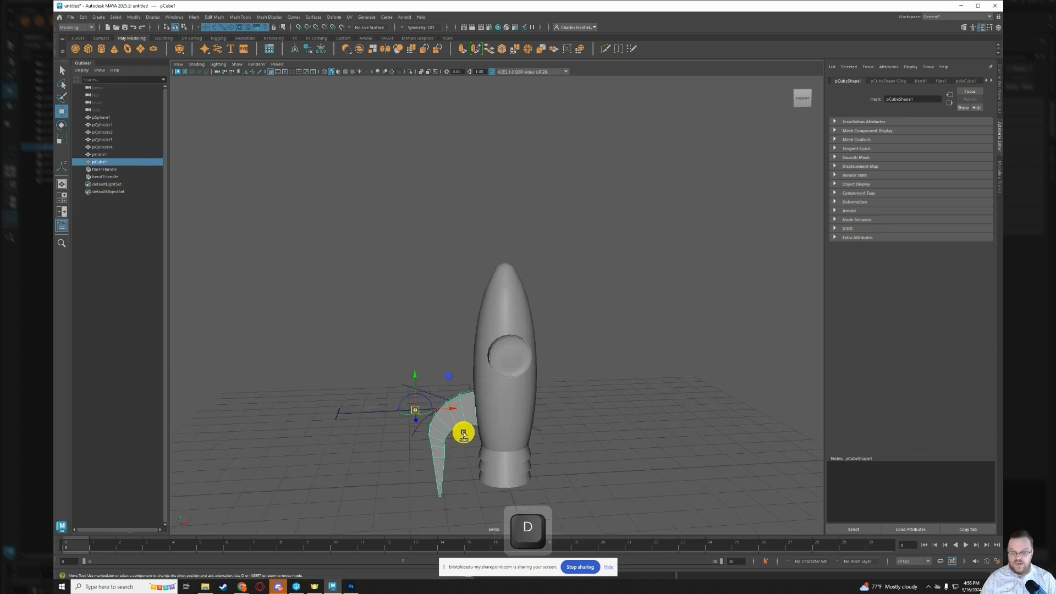
alt+drag(464, 433, 409, 427)
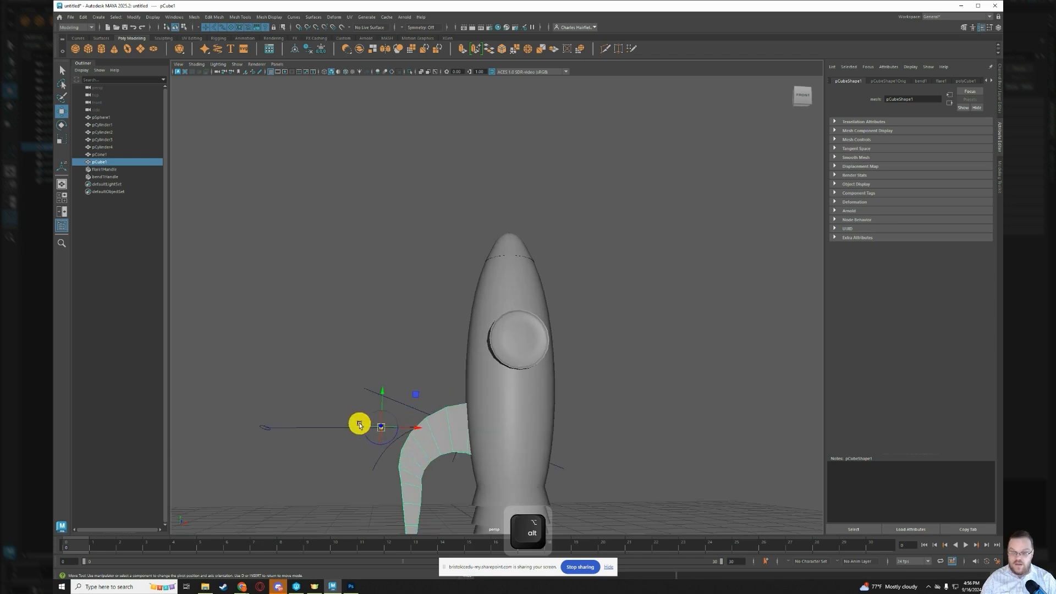
key(4)
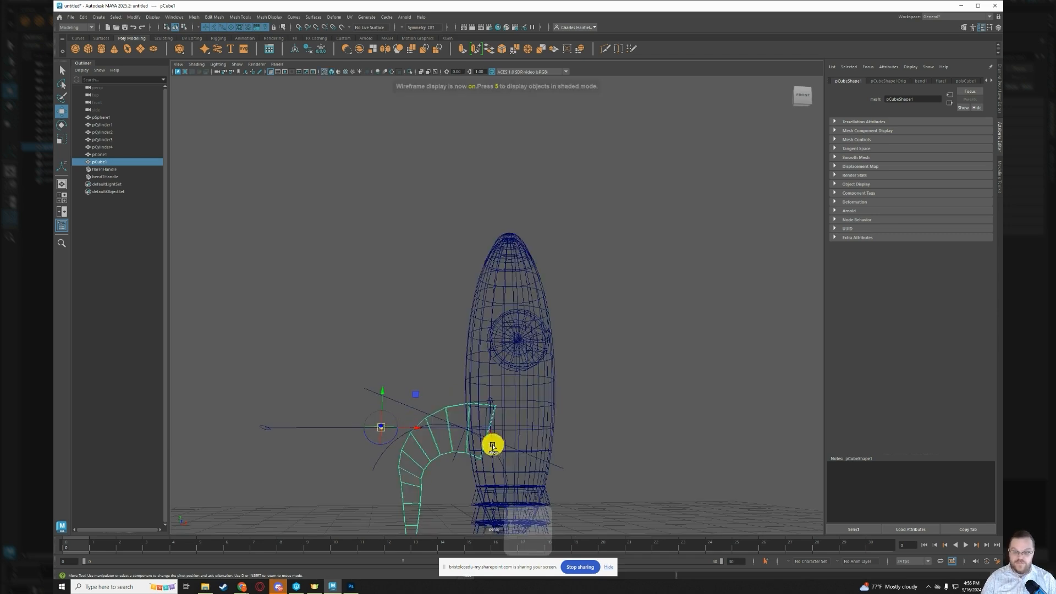
key(4)
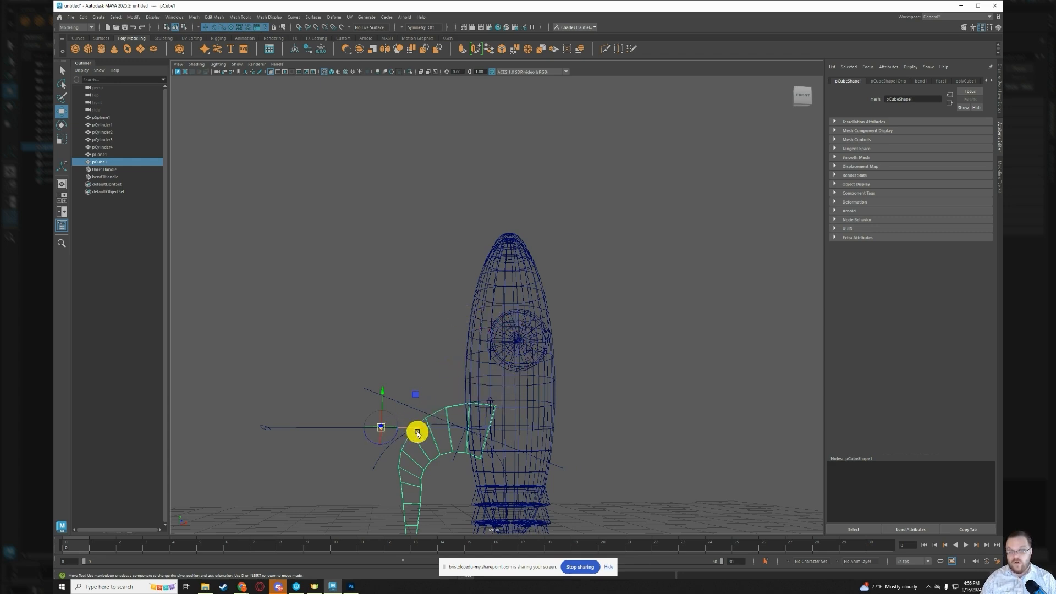
key(j)
drag(417, 432, 529, 438)
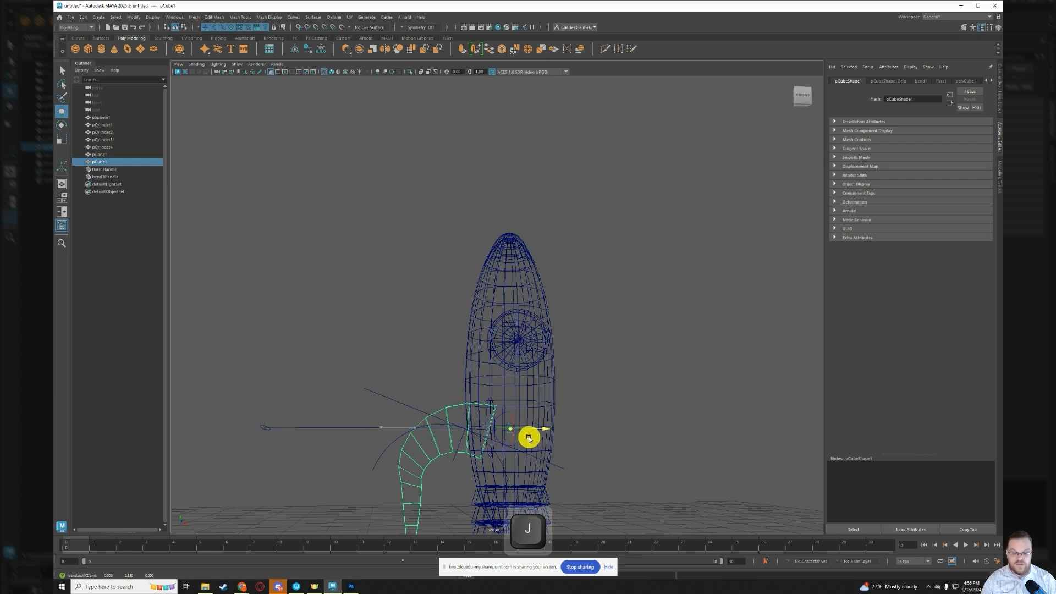
alt+drag(588, 458, 561, 457)
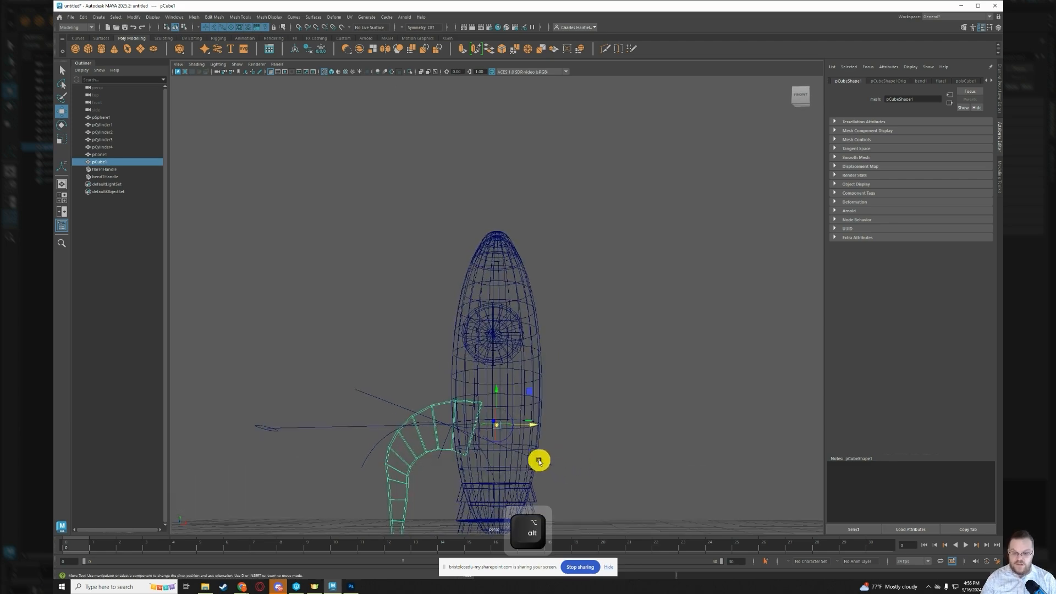
key(5)
key(d)
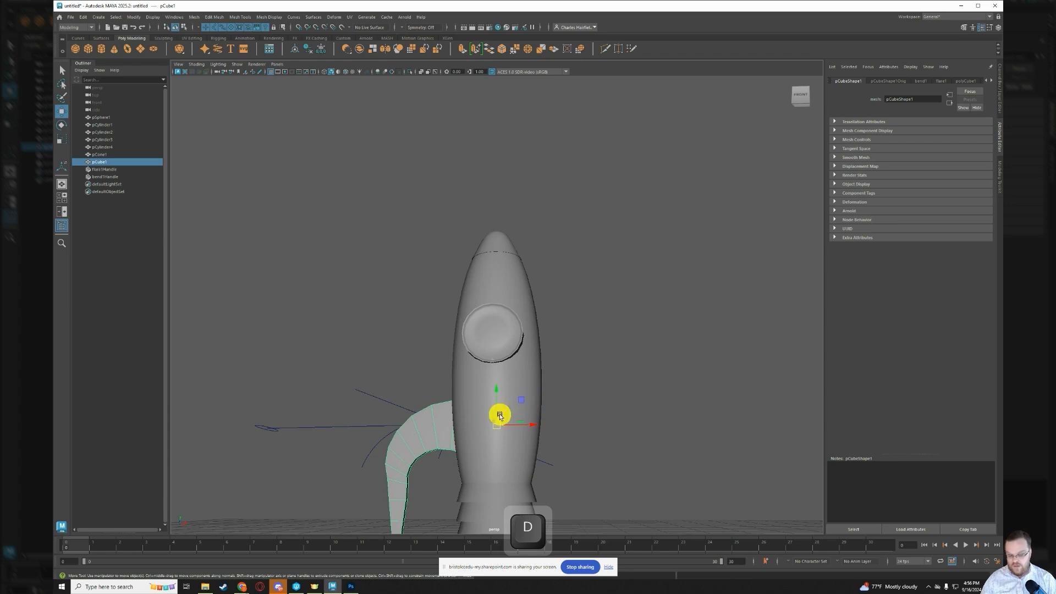
mouse_move(500, 415)
alt+mouse_down()
mouse_move(583, 429)
mouse_move(684, 418)
mouse_move(665, 432)
mouse_move(535, 438)
mouse_move(528, 427)
alt+mouse_up()
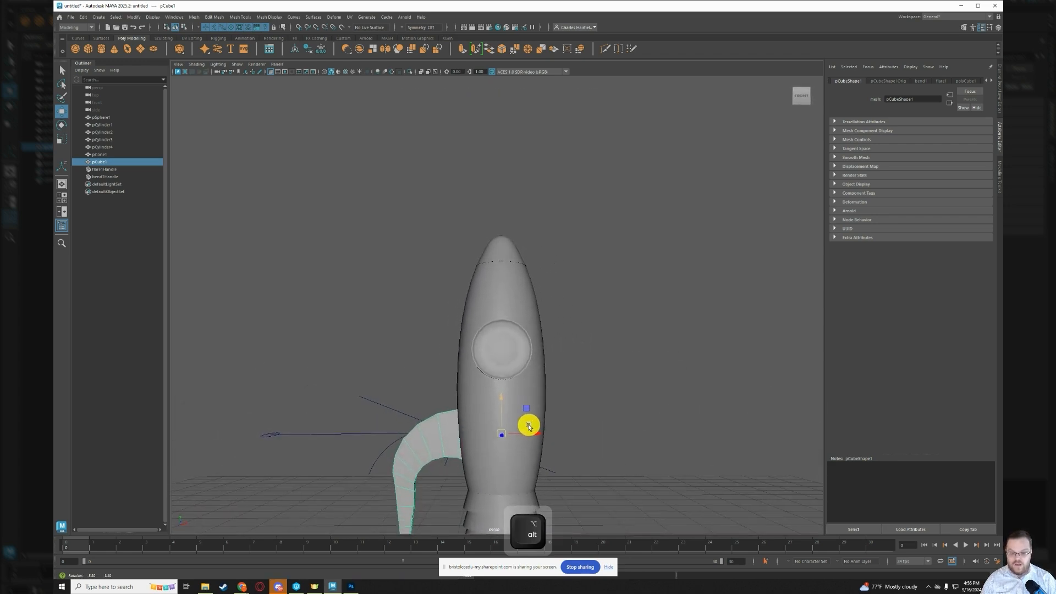
Use Duplicate Special to make three fin instances rotated 90 in Y around the rocket body, and clear the selection.
click(82, 17)
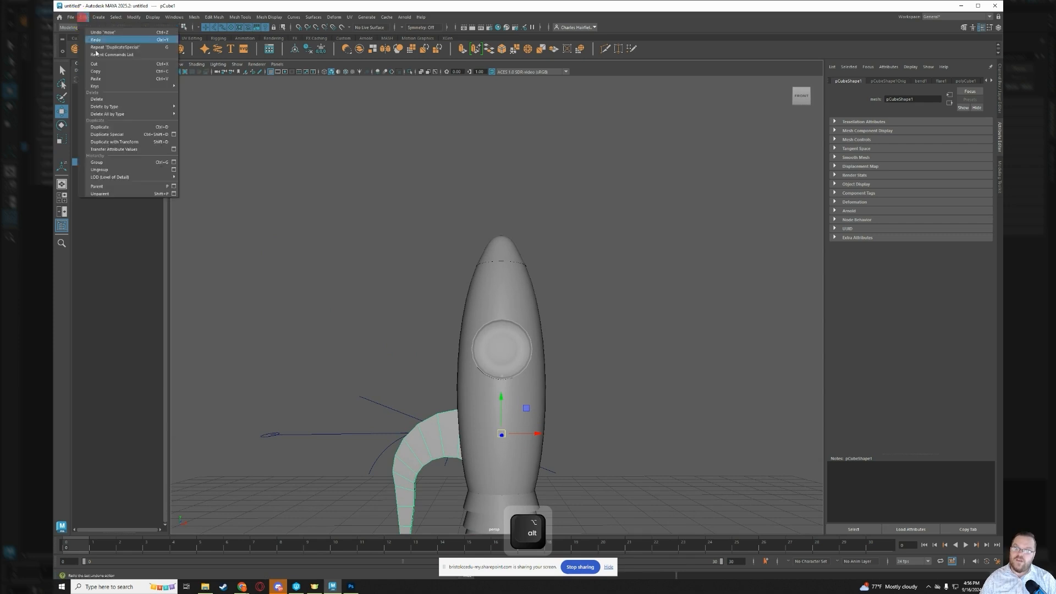
click(174, 134)
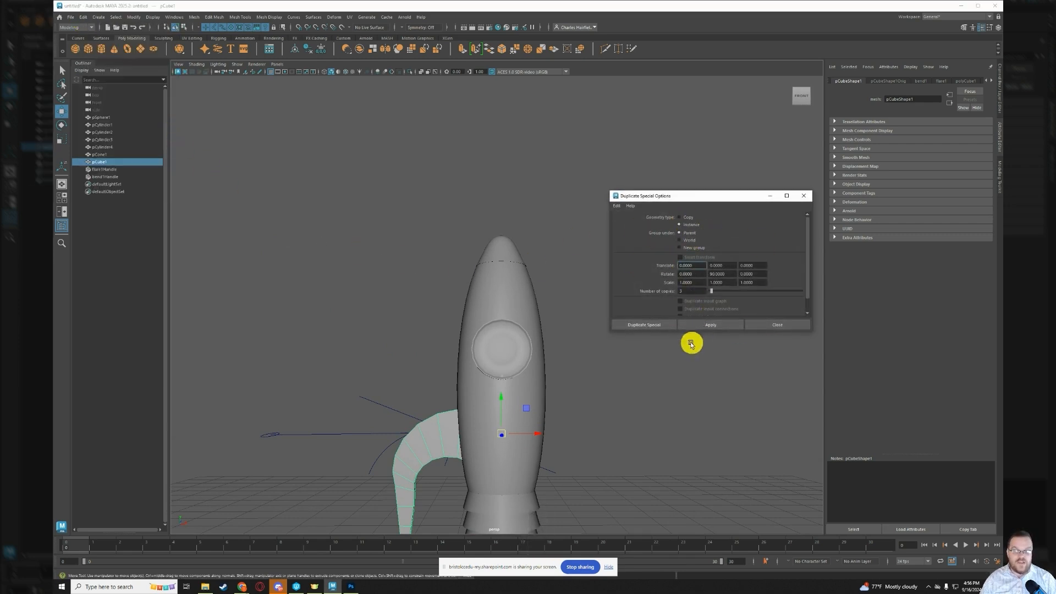
click(653, 328)
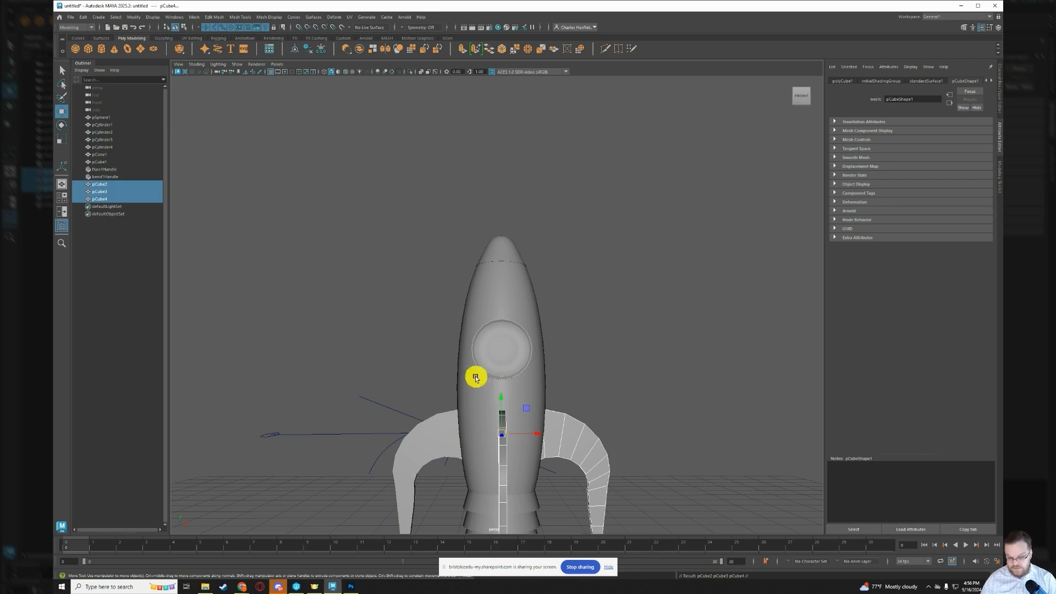
alt+drag(476, 373, 707, 422)
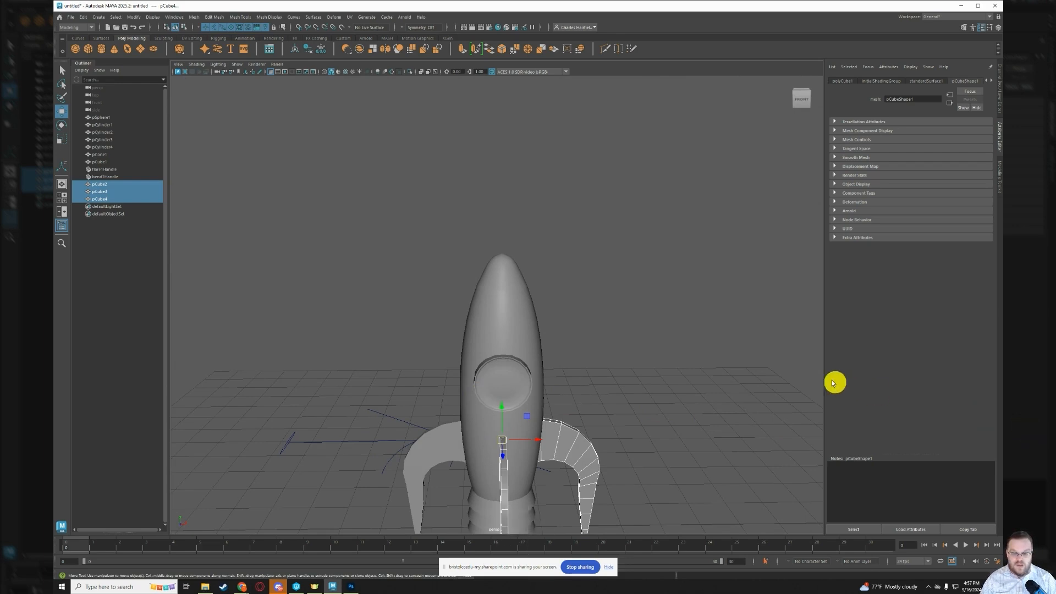
key(alt)
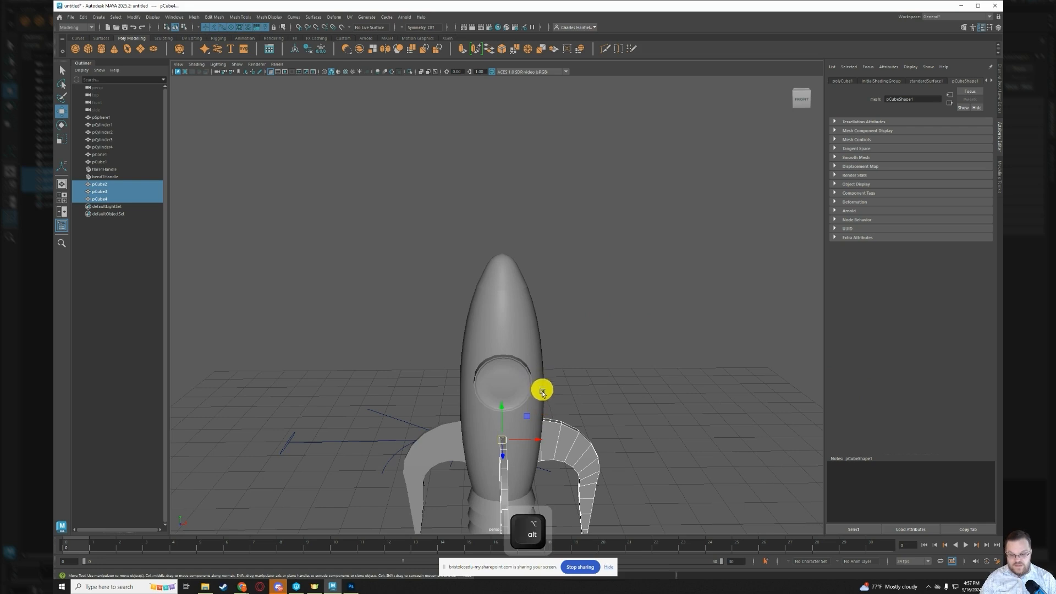
click(544, 405)
click(621, 391)
mouse_move(626, 396)
alt+mouse_down()
mouse_move(618, 372)
mouse_move(695, 380)
mouse_move(722, 365)
mouse_move(587, 346)
mouse_move(599, 371)
mouse_move(619, 370)
mouse_move(610, 385)
alt+mouse_up()
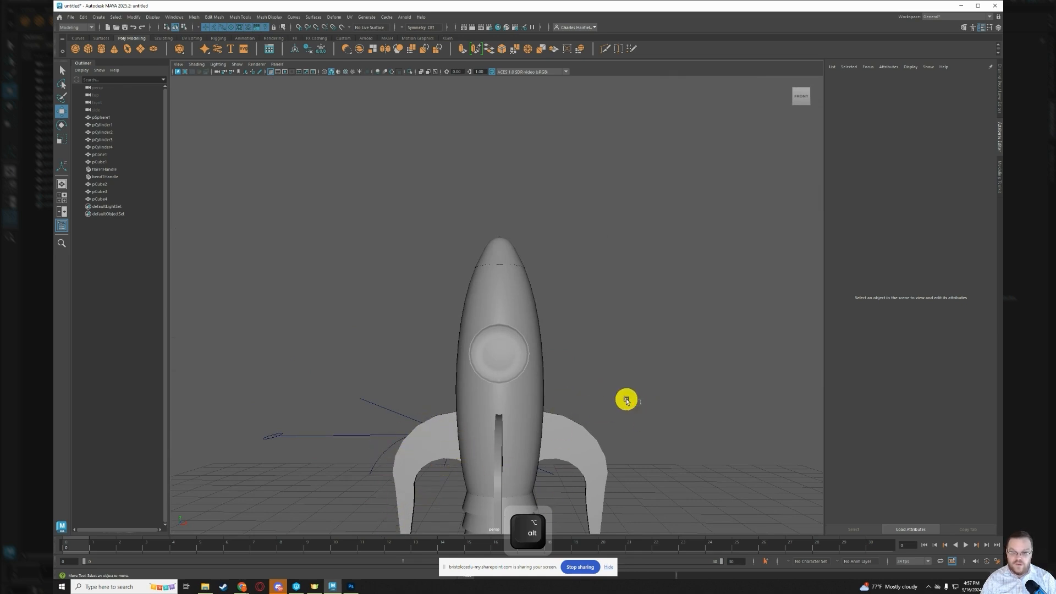
Select the porthole together with all four fins, smooth their meshes, and clear the selection.
alt+drag(649, 411, 578, 370)
scroll(603, 405, down, 6)
scroll(592, 406, up, 3)
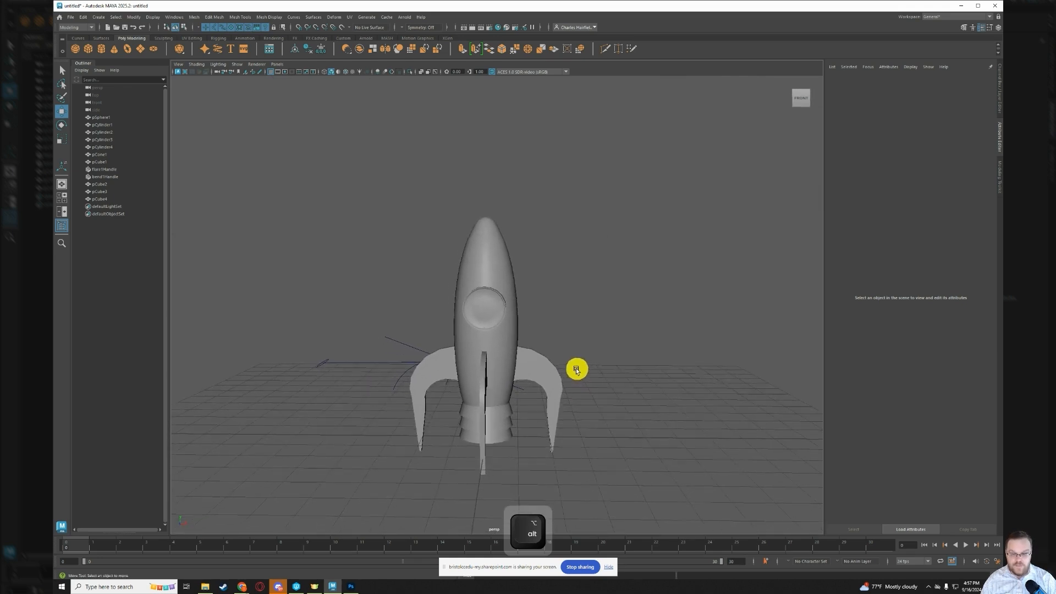
click(486, 306)
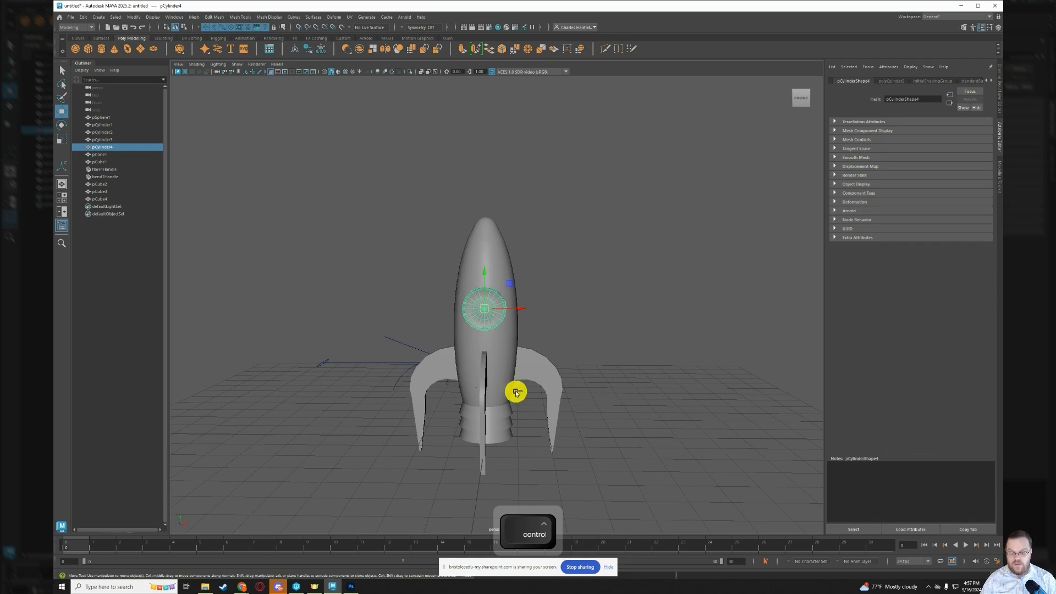
shift+click(446, 368)
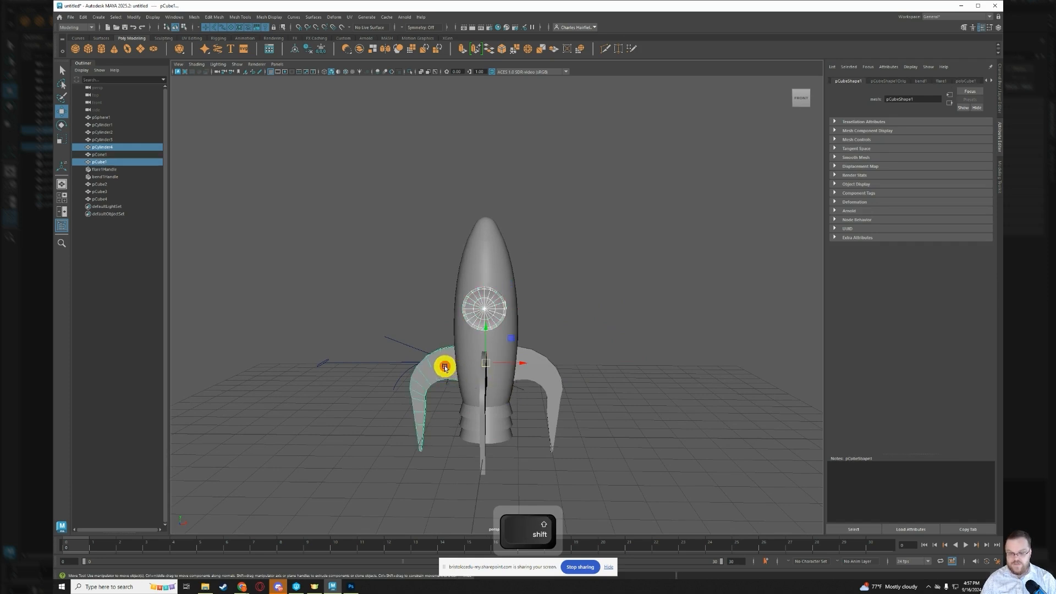
shift+click(519, 358)
shift+click(483, 392)
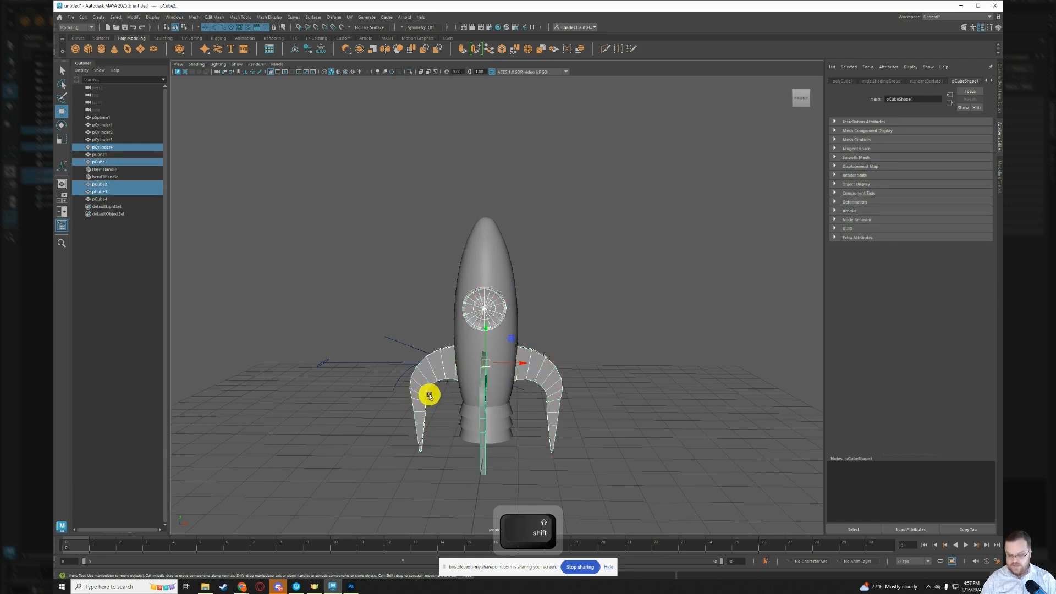
alt+drag(429, 396, 543, 406)
shift+click(496, 370)
alt+drag(554, 370, 560, 324)
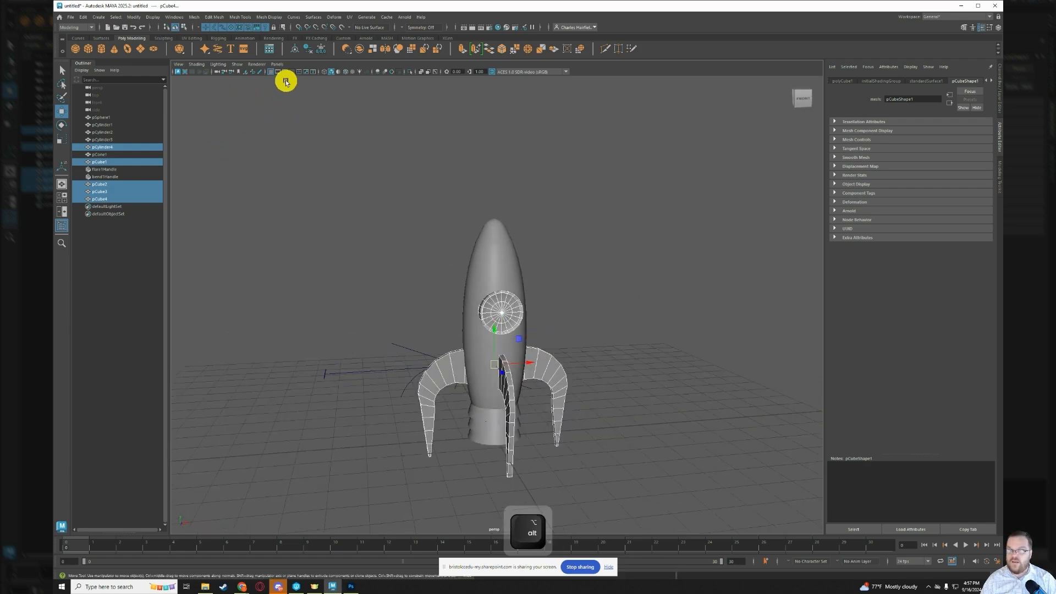
click(401, 50)
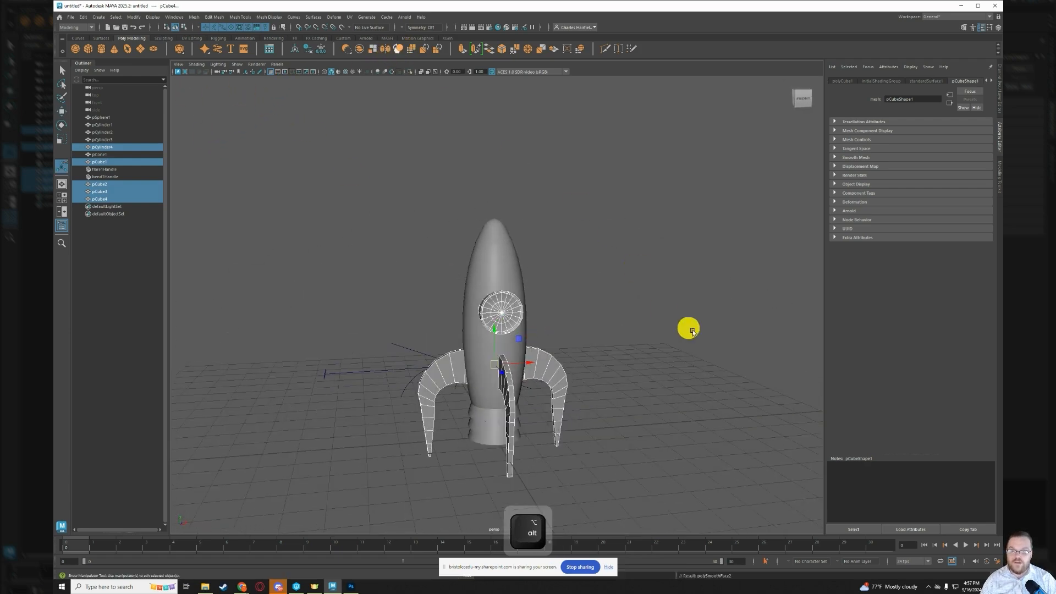
click(602, 349)
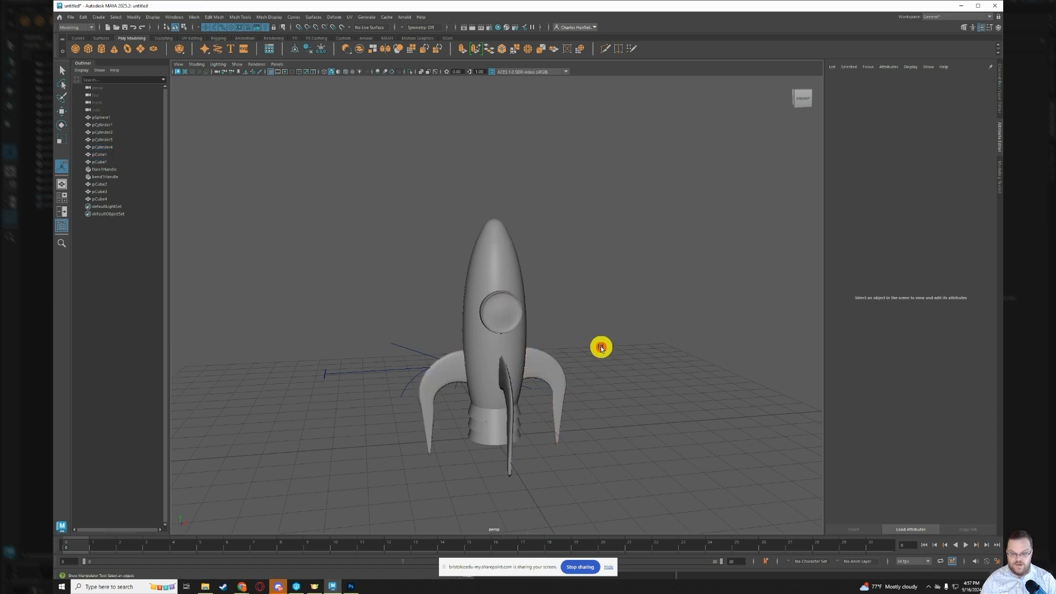
Select all the rocket parts, including body, rings, porthole, nose cone and fins, and join them with a Boolean Union.
alt+drag(598, 346, 253, 346)
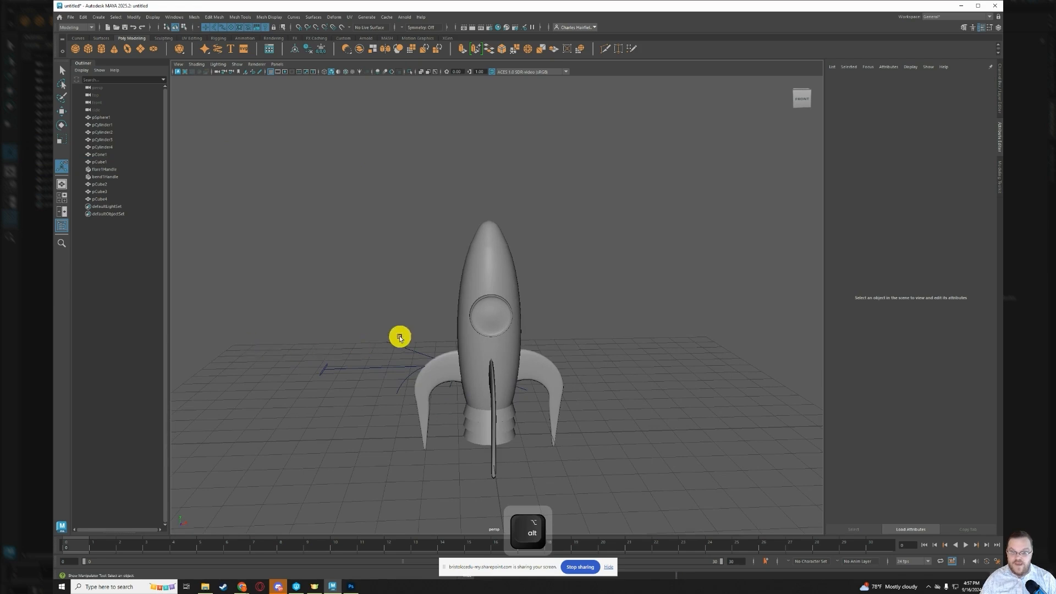
alt+scroll(609, 315, down, 1)
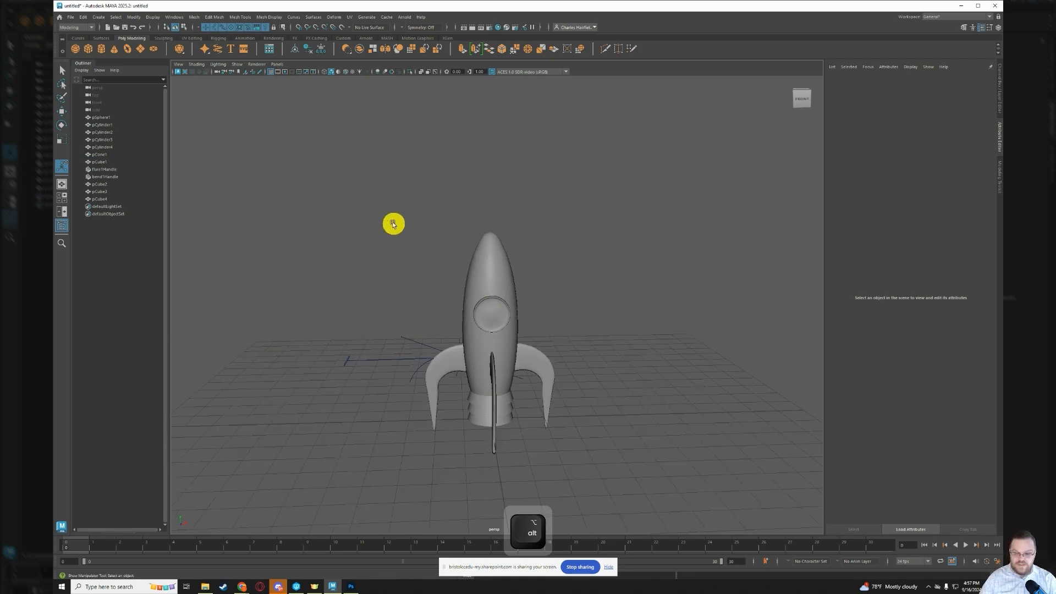
shift+drag(357, 179, 659, 472)
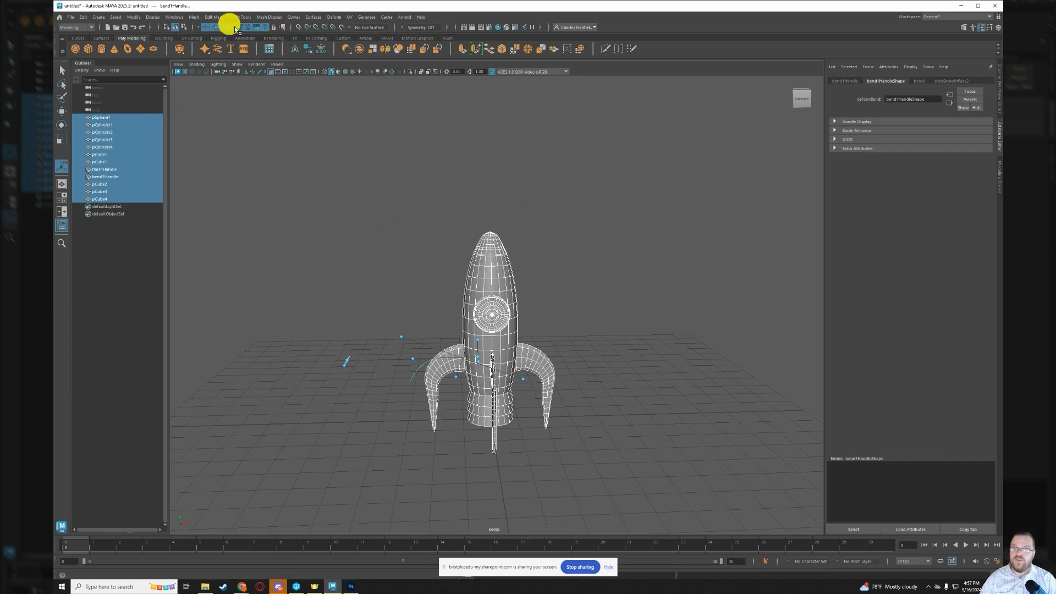
click(196, 19)
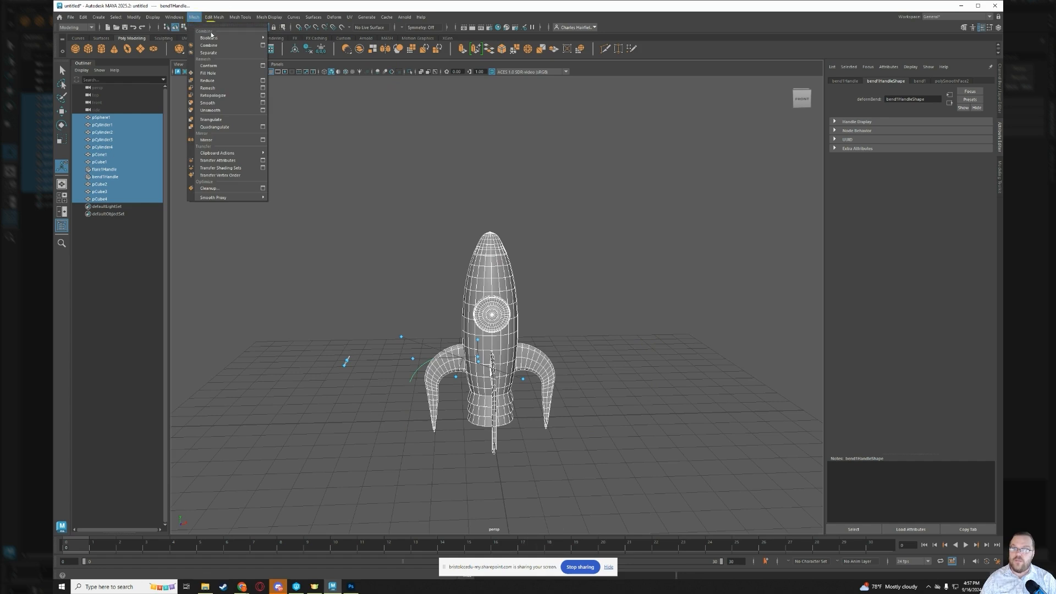
mouse_move(214, 39)
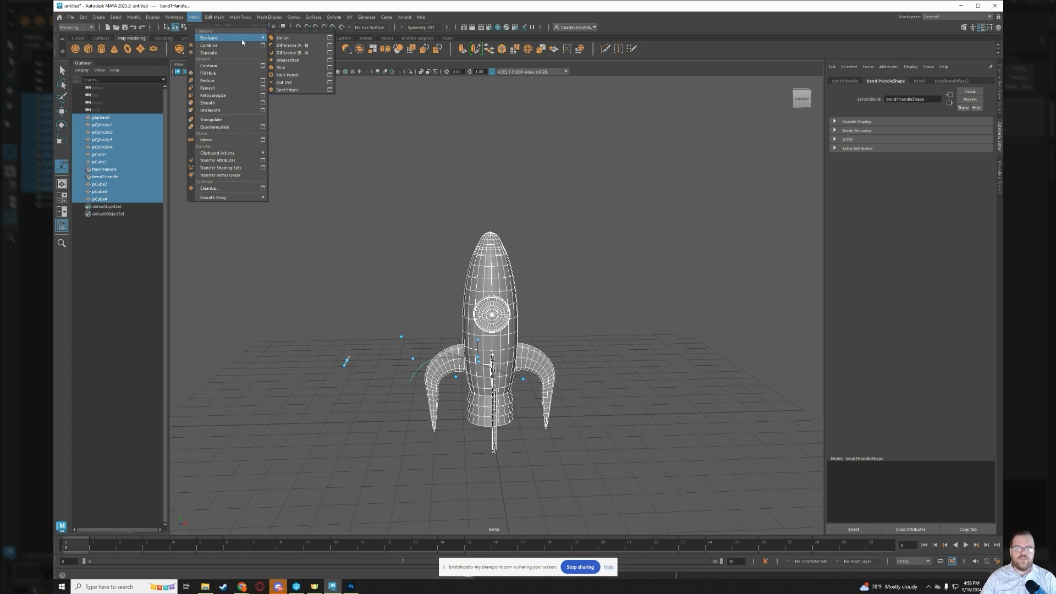
click(293, 37)
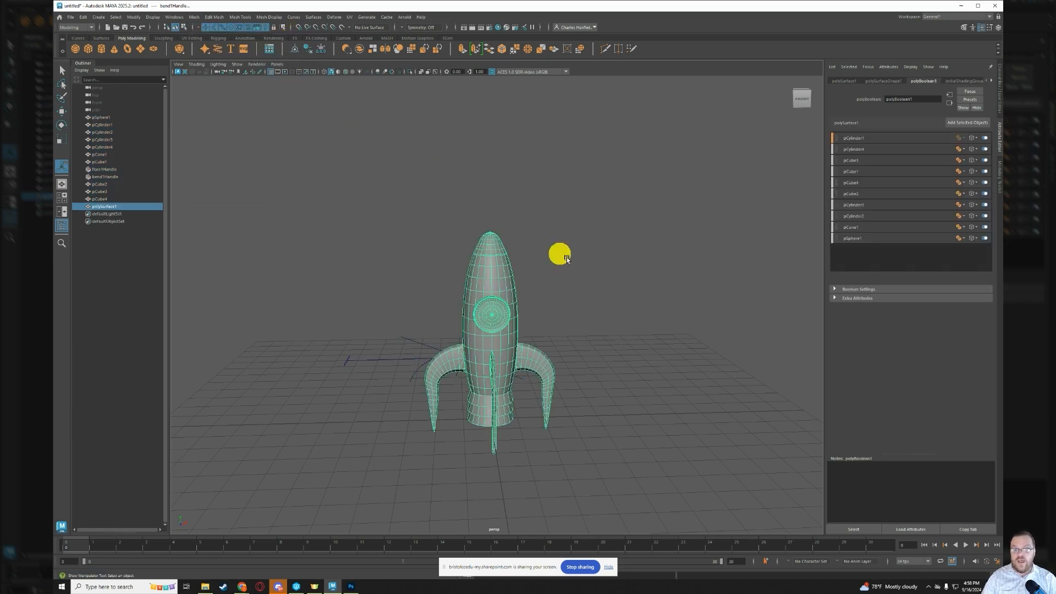
Test the joined rocket by moving it straight up along Y as one object, and undo the move.
mouse_move(424, 335)
alt+mouse_down()
mouse_move(531, 344)
mouse_move(632, 314)
mouse_move(783, 333)
mouse_move(740, 316)
alt+mouse_up()
key(e)
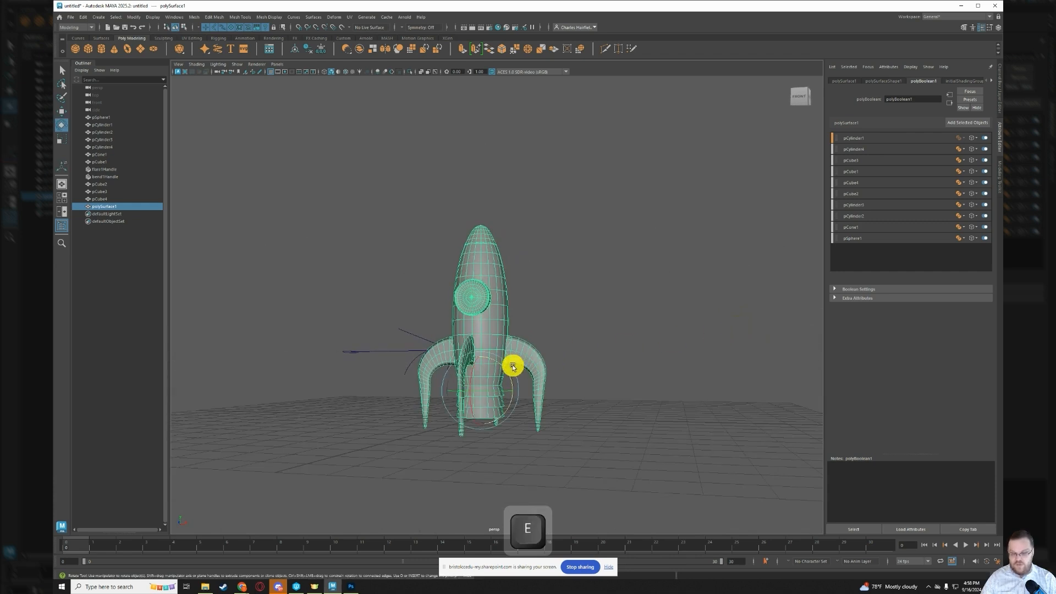
key(w)
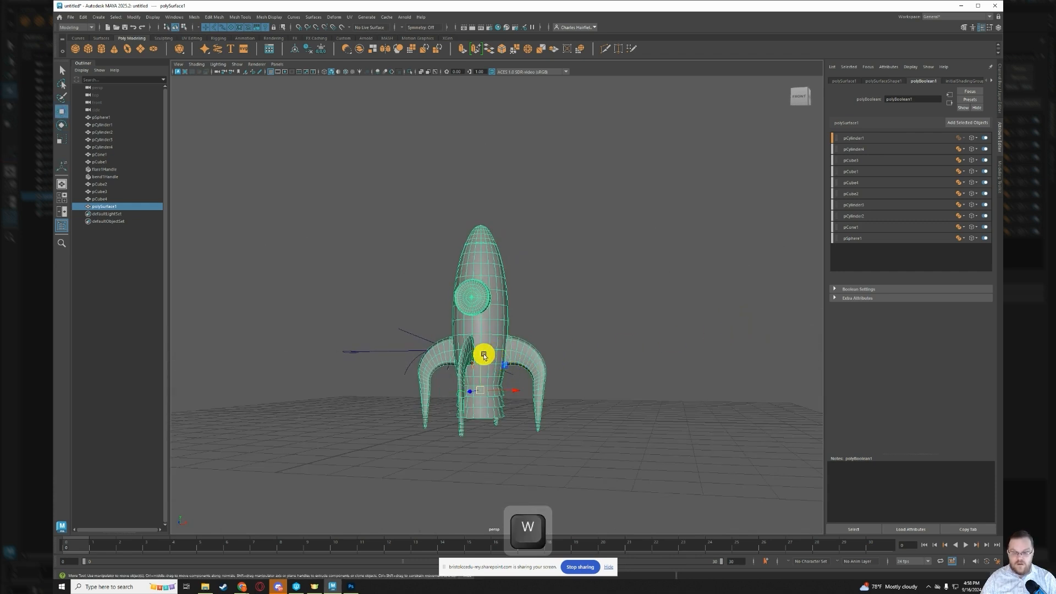
drag(484, 355, 505, 237)
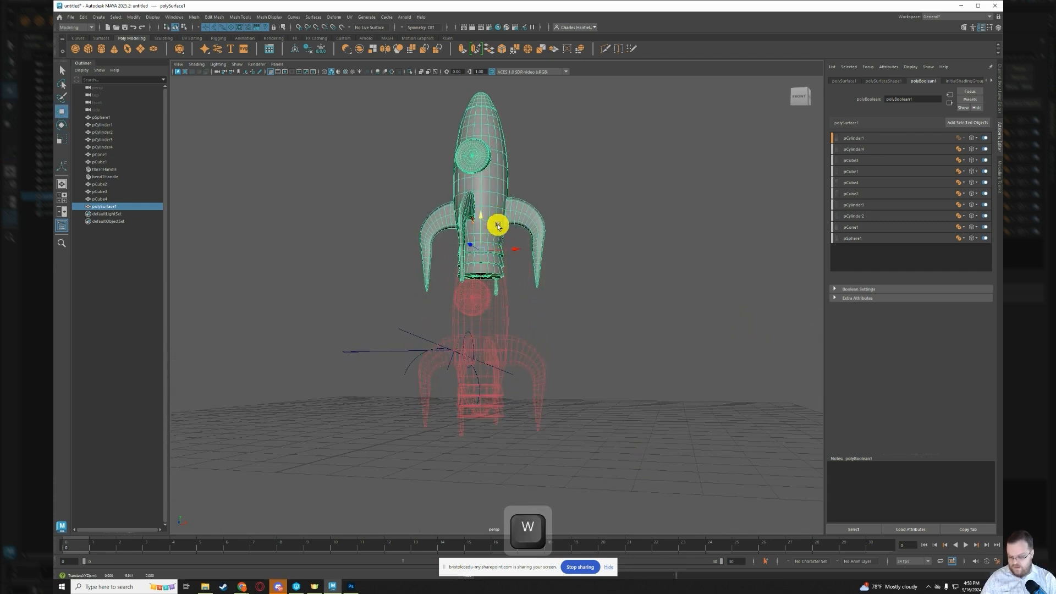
key(ctrl+z)
Clear the selection and delete the construction history of all objects in the scene.
alt+drag(330, 284, 386, 275)
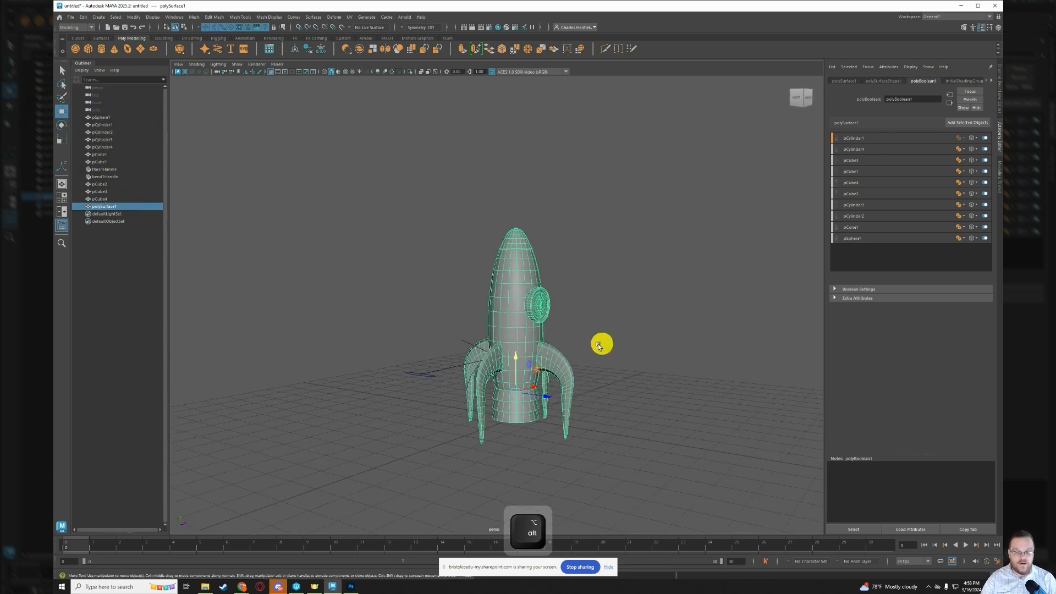
alt+drag(600, 345, 594, 299)
click(598, 300)
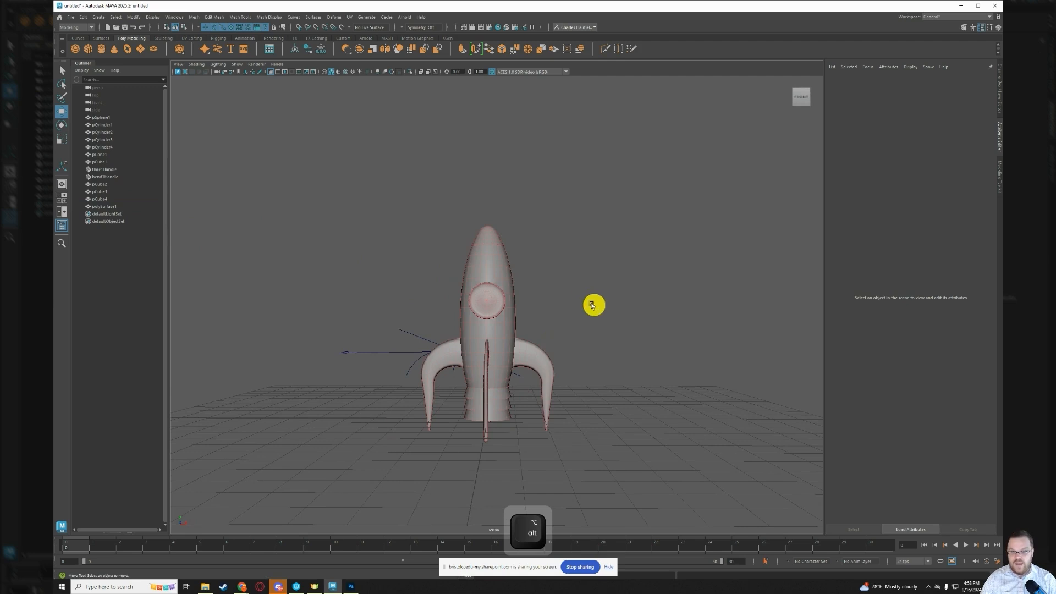
alt+drag(570, 245, 569, 288)
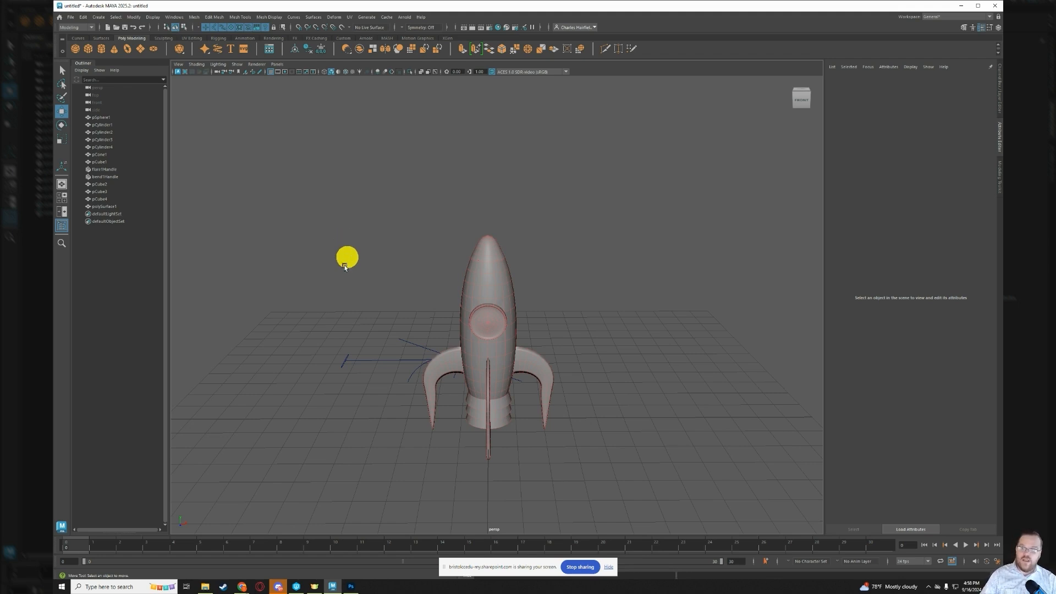
click(72, 19)
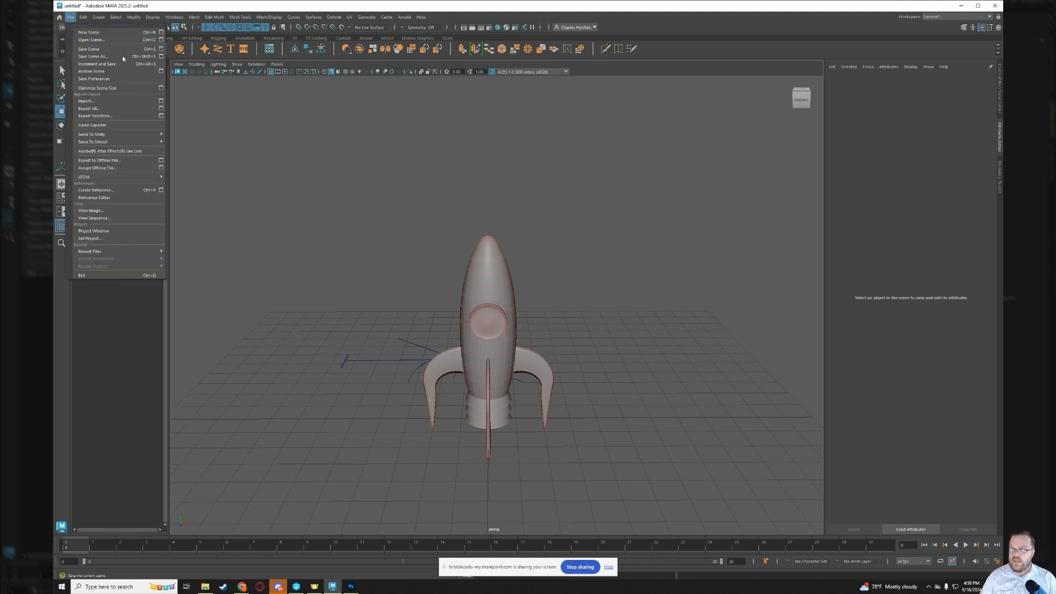
mouse_move(103, 18)
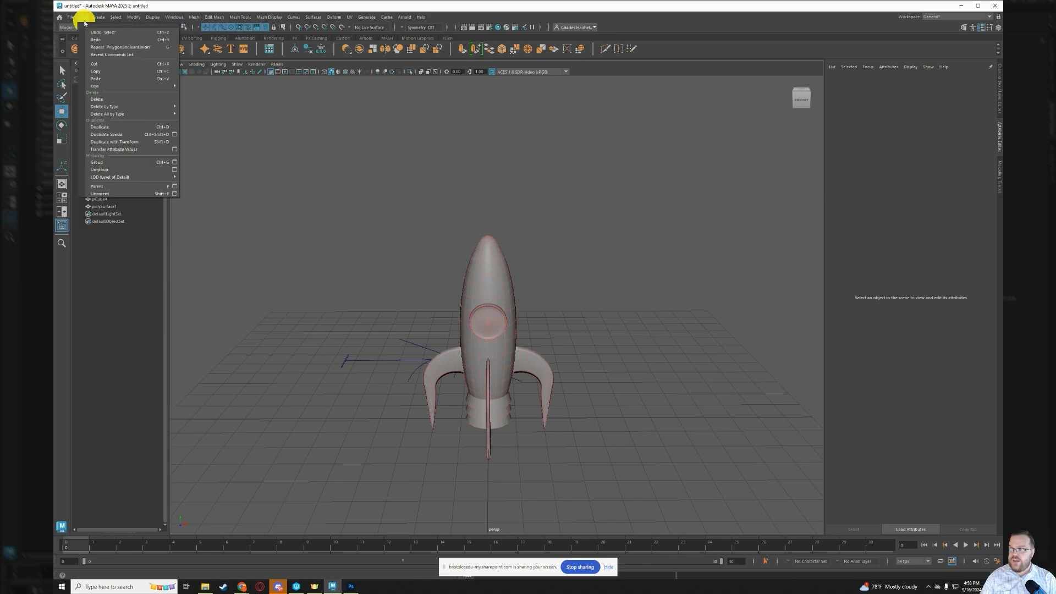
click(195, 114)
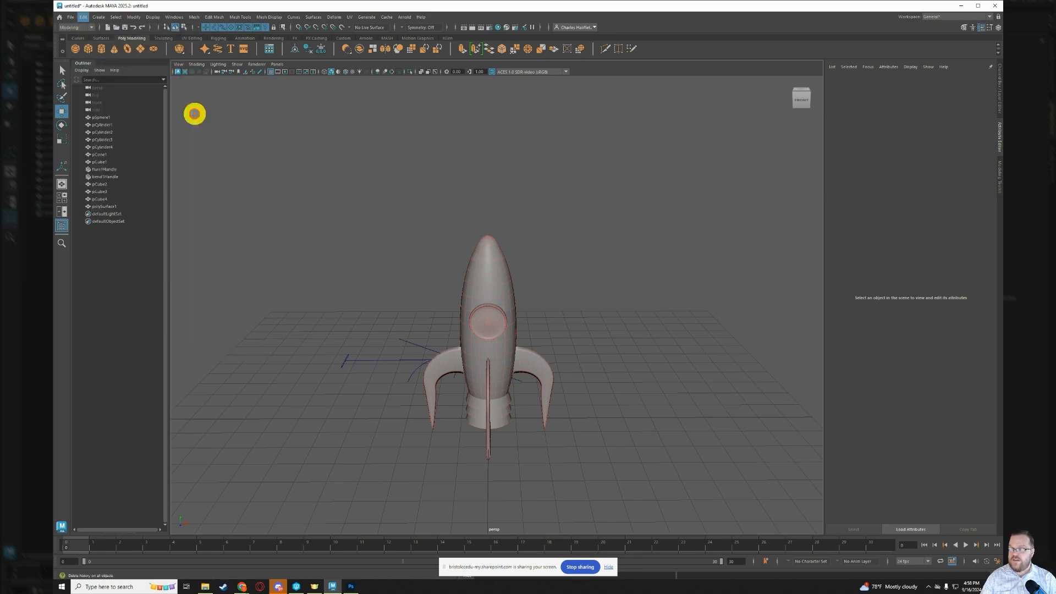
Save the scene under the new file name Rocket2 in the default project's scenes folder.
click(75, 17)
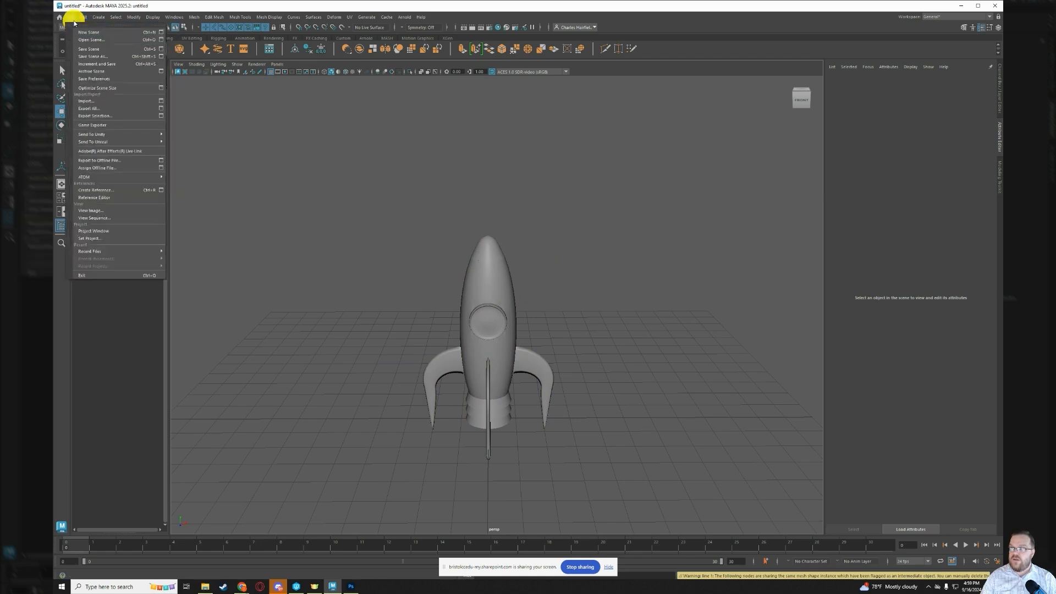
click(92, 56)
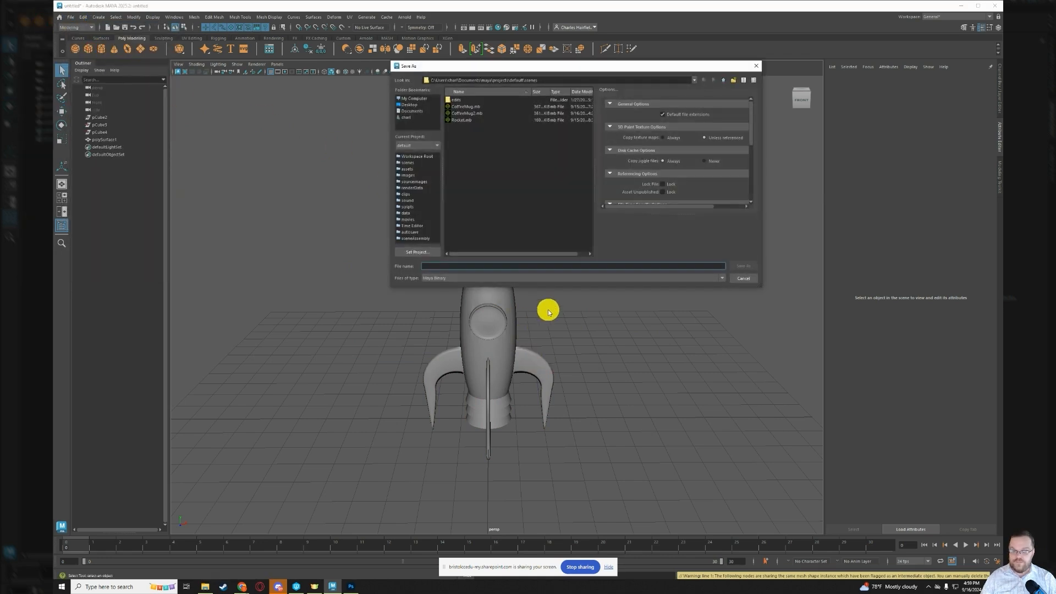
text(Rocket2)
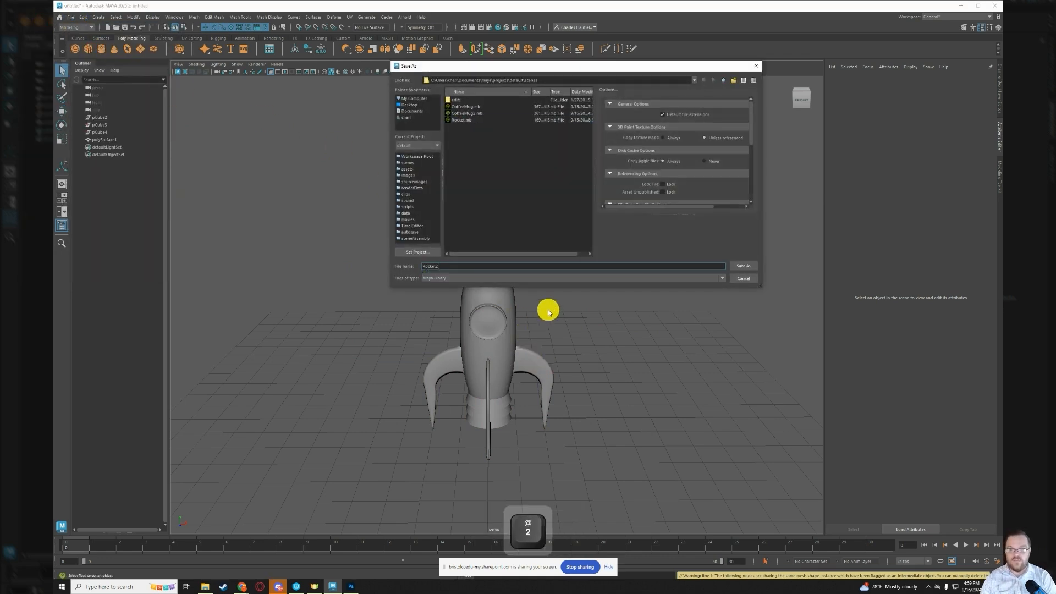
key(Return)
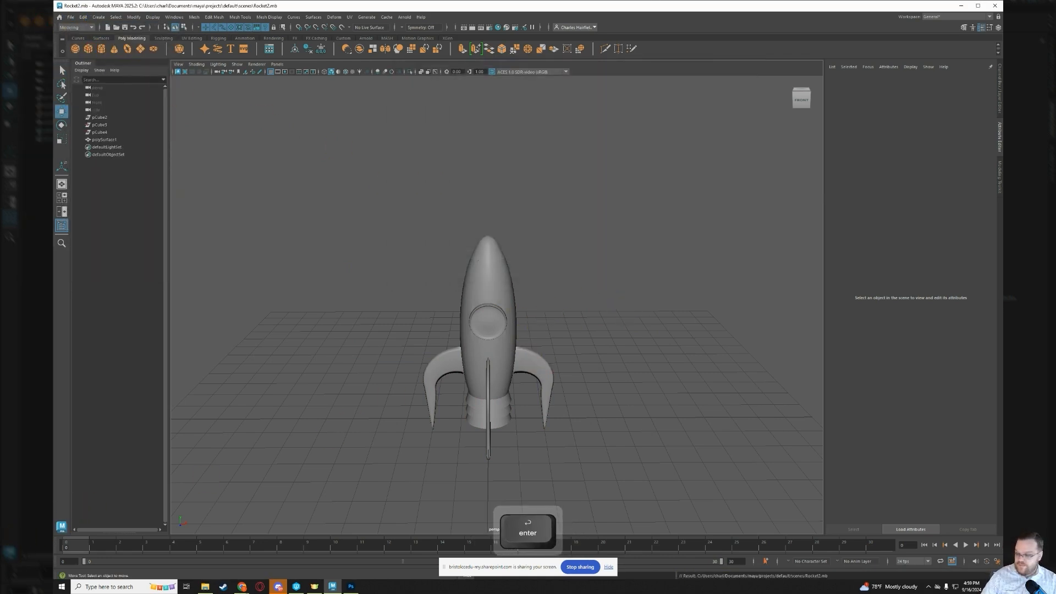